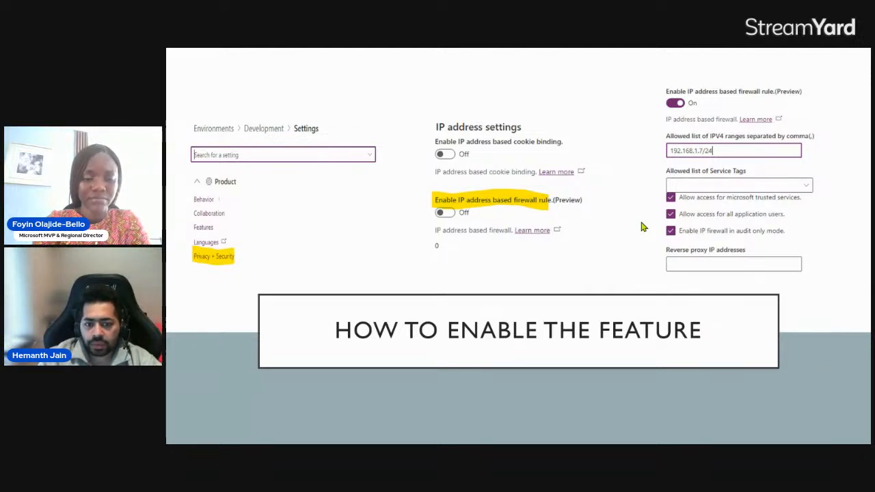
End the slide show, switch to Chrome, and show the environments list in the Power Platform admin center
key(Escape)
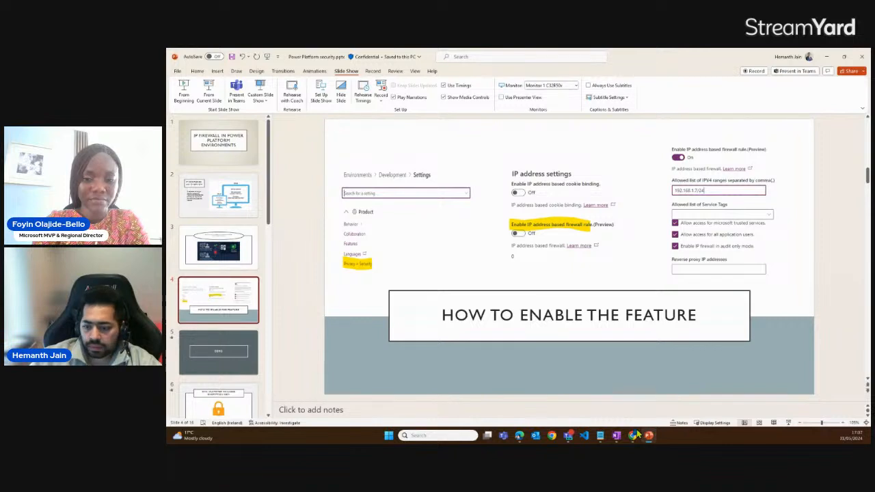
mouse_move(634, 439)
click(625, 409)
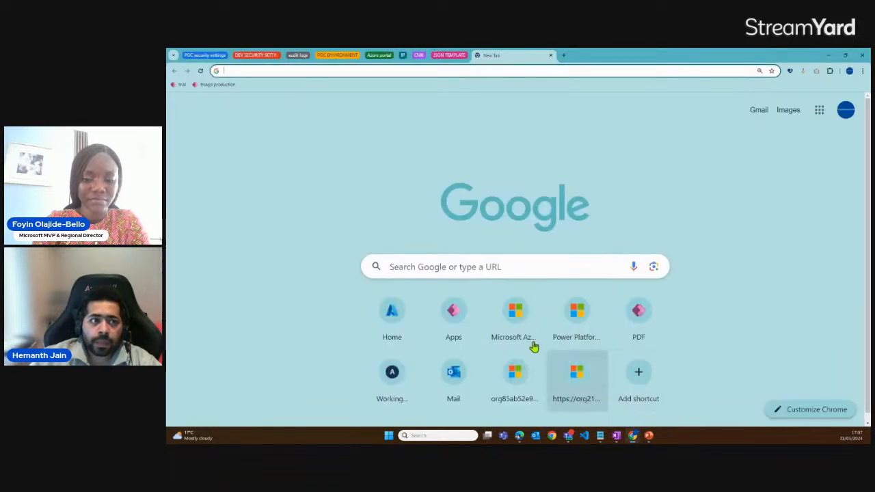
click(253, 58)
click(311, 56)
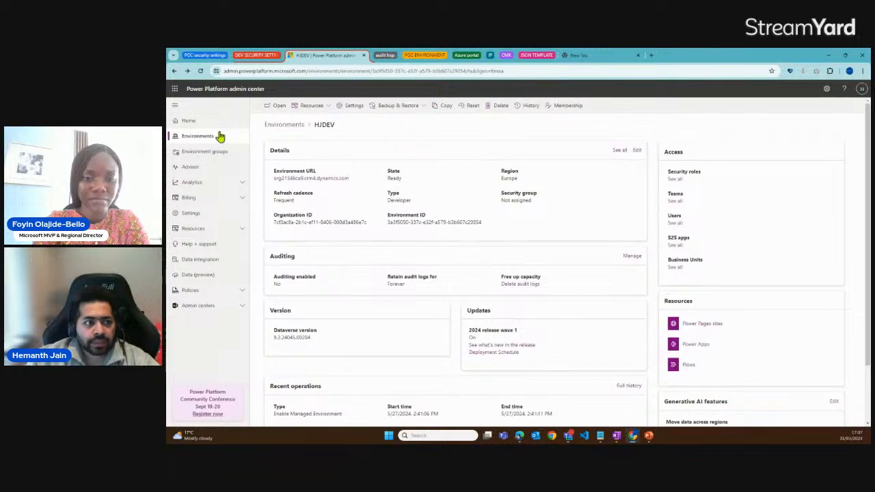
click(221, 135)
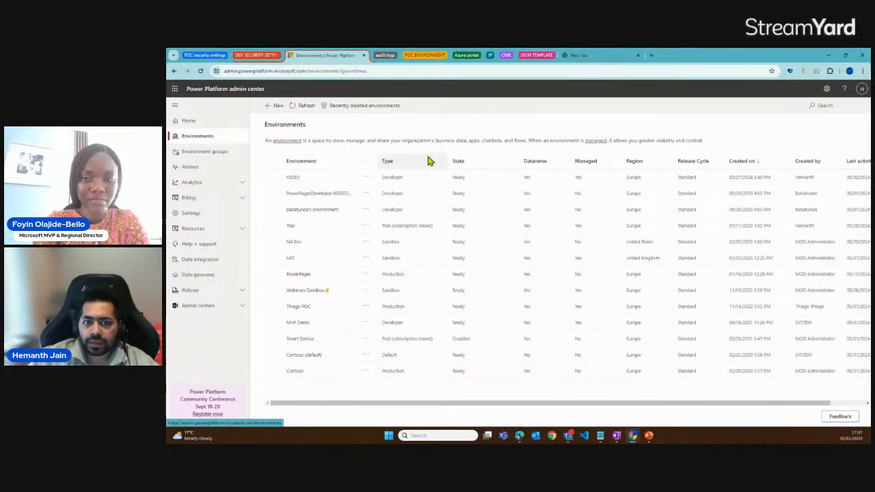
Compare the environment type and managed status of HJDEV with the PowerPagesDeveloper environment in the list
click(383, 177)
drag(383, 177, 404, 181)
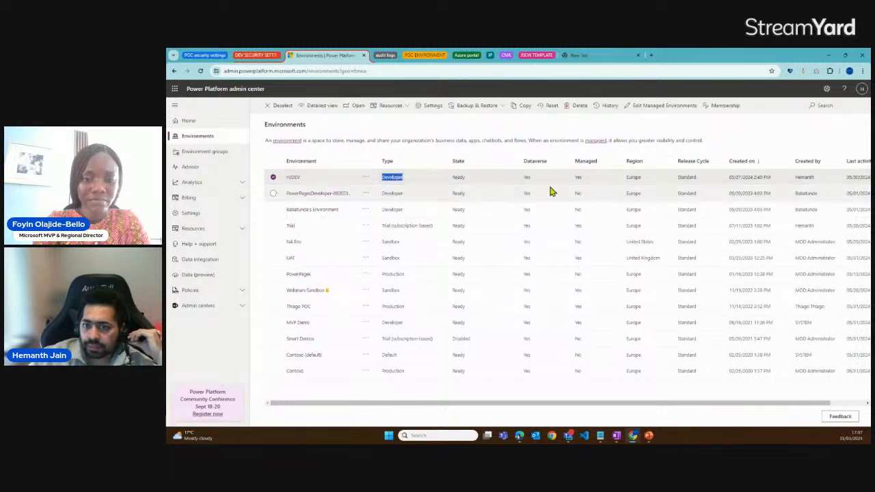
drag(576, 179, 585, 179)
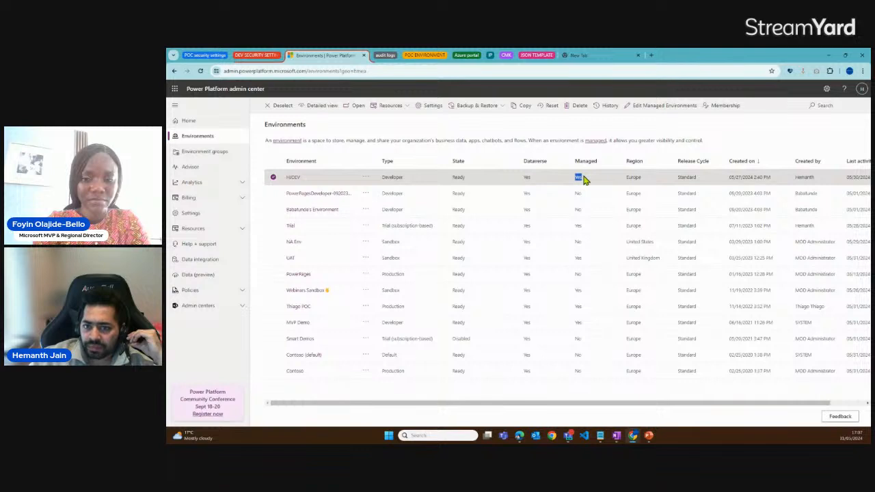
click(580, 194)
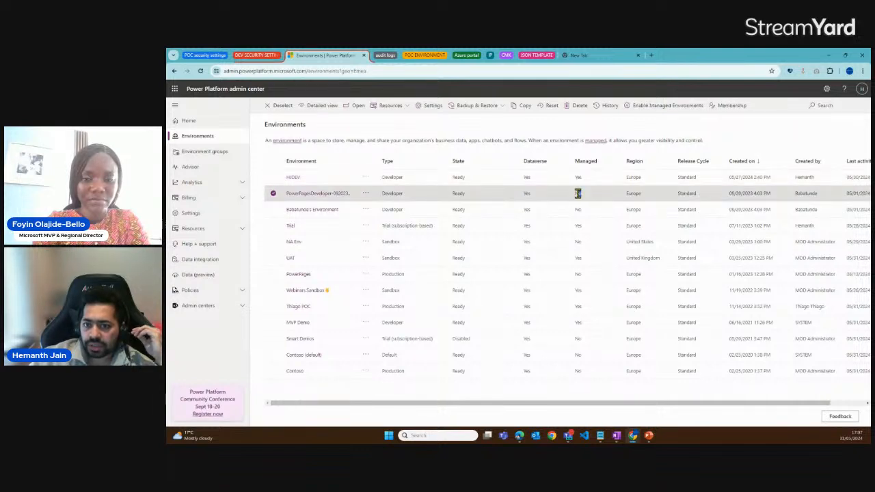
double_click(577, 193)
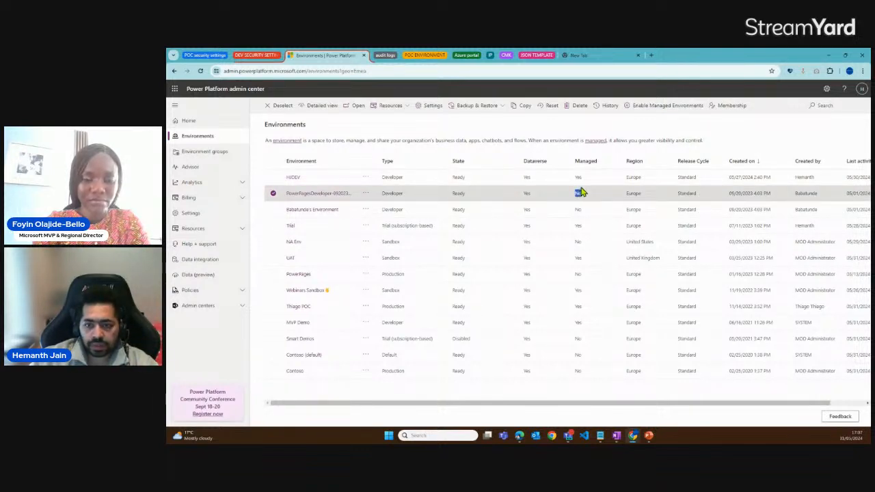
double_click(579, 178)
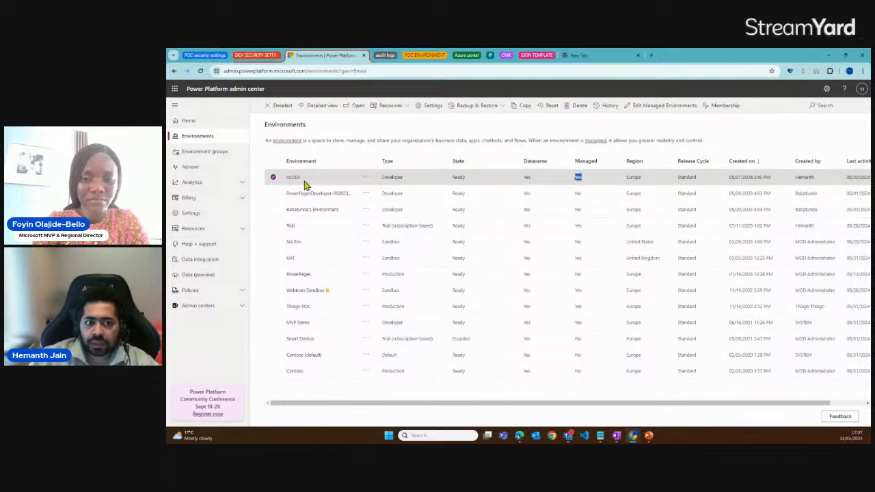
click(274, 178)
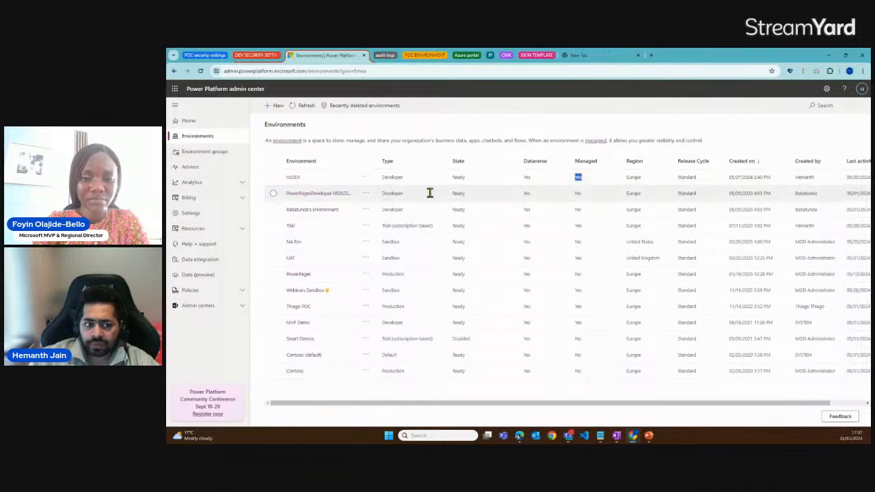
click(273, 194)
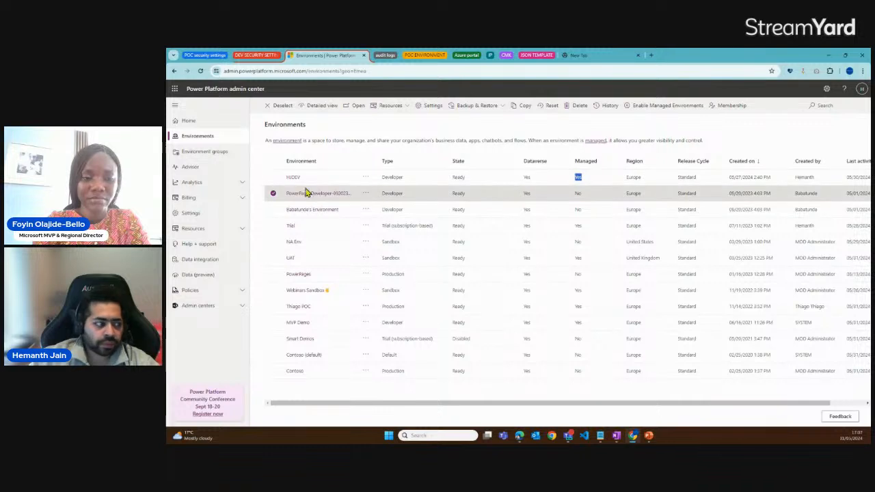
click(274, 194)
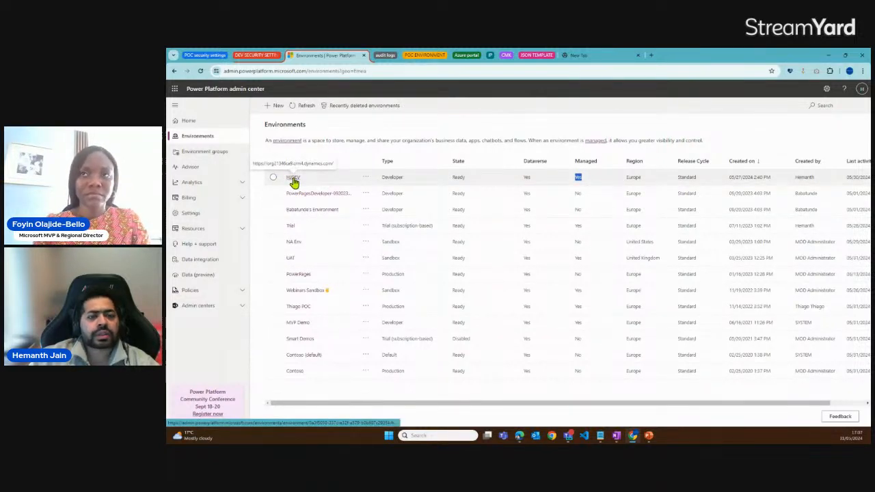
Open the Privacy + Security product settings of the HJDEV environment
click(293, 178)
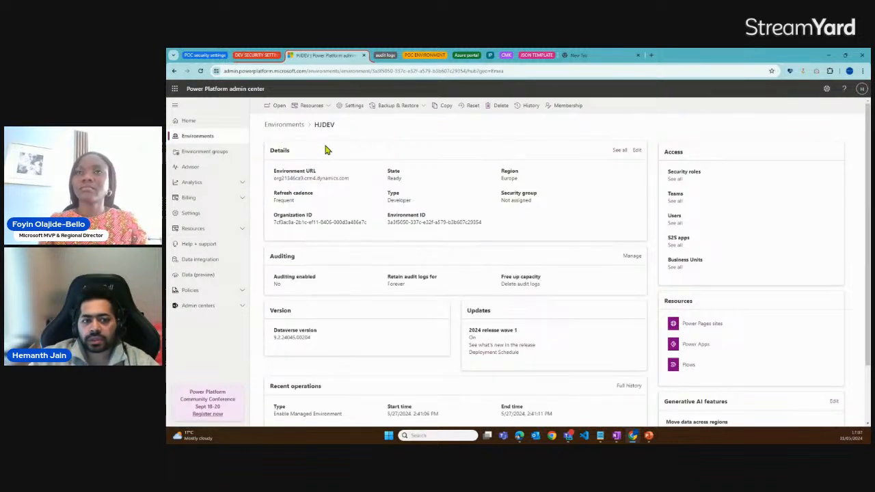
click(349, 109)
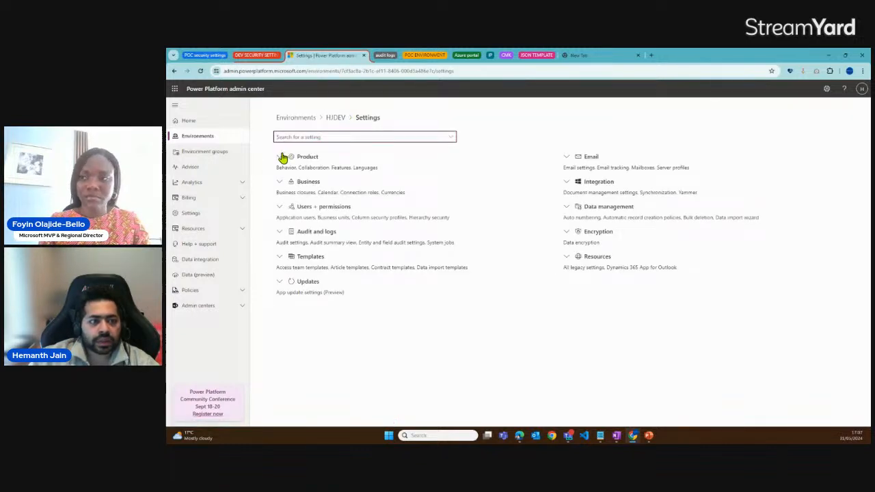
click(280, 157)
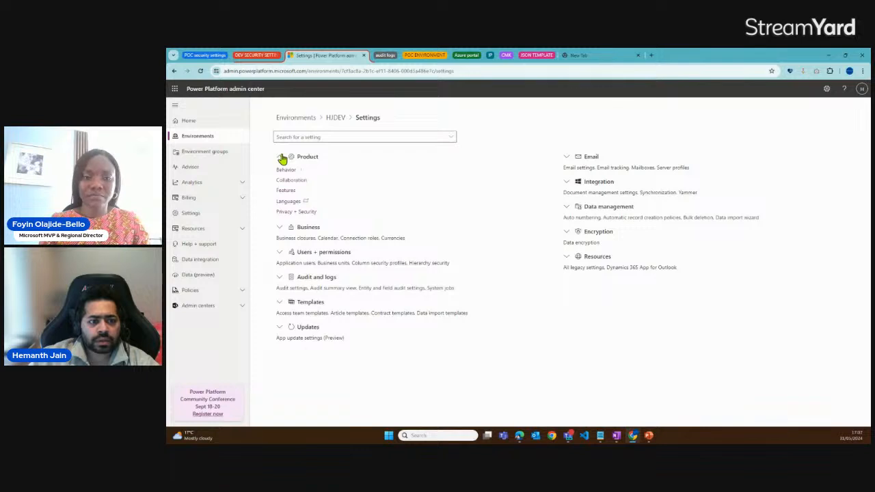
click(280, 158)
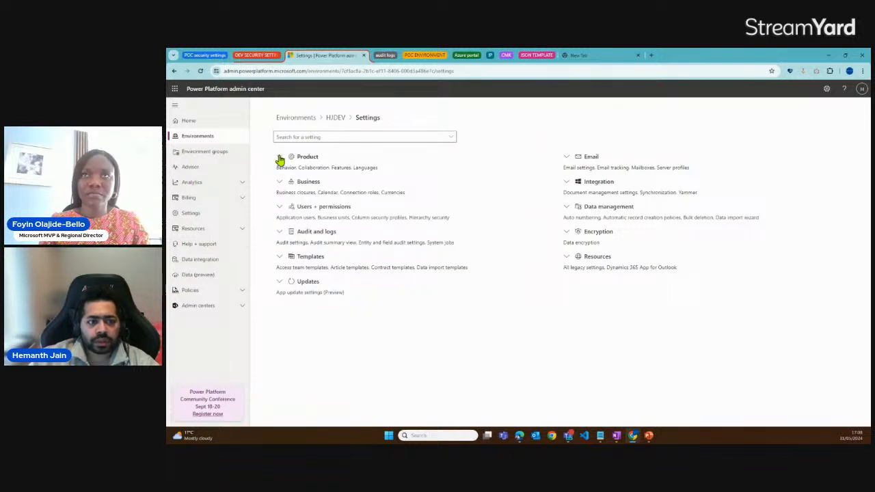
click(281, 158)
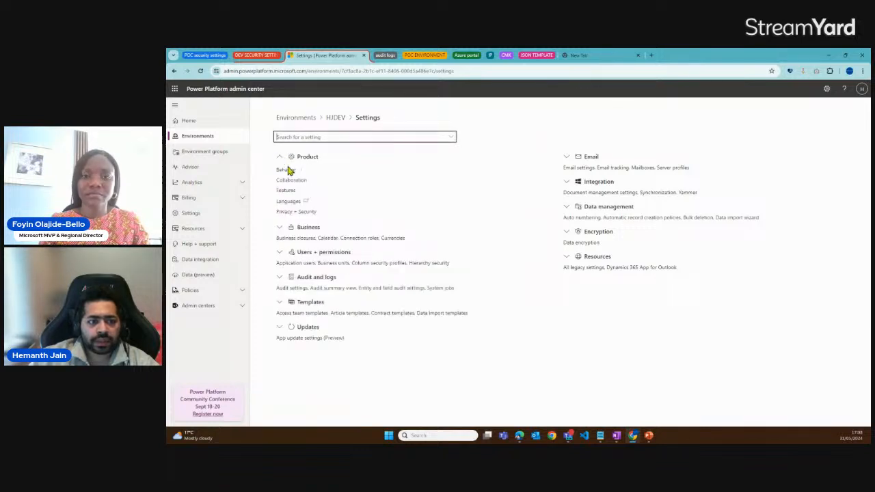
click(291, 214)
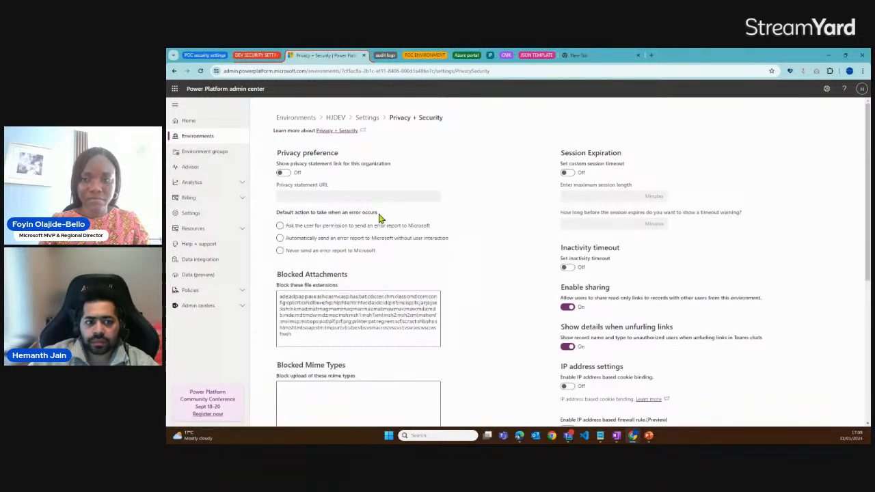
Turn on the IP address based firewall rule and check its allowed list of IPV4 ranges
scroll(414, 221, down, 3)
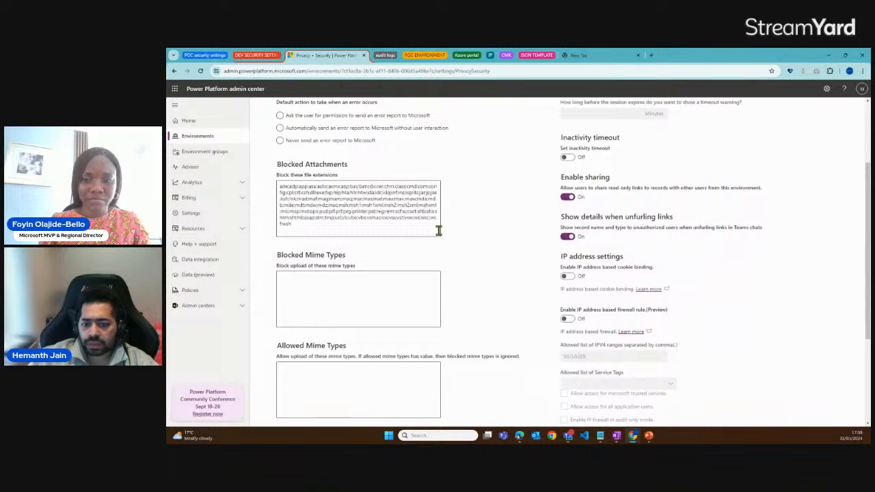
scroll(438, 231, down, 1)
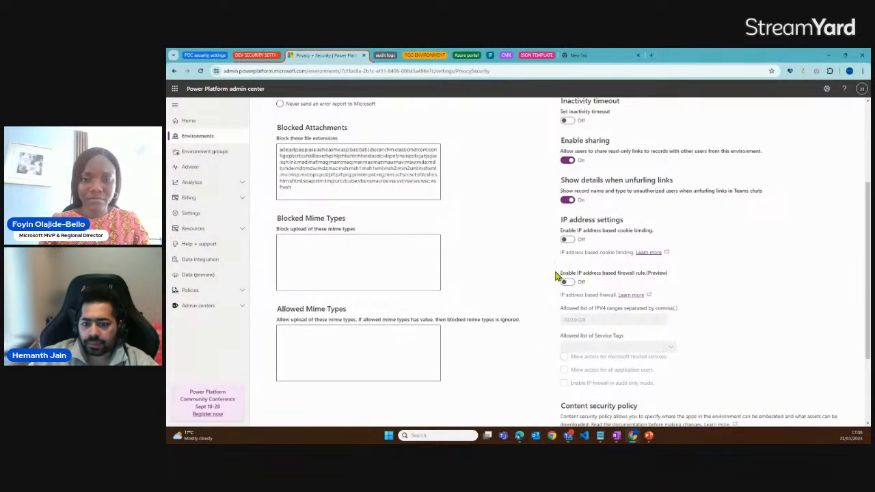
drag(558, 276, 677, 277)
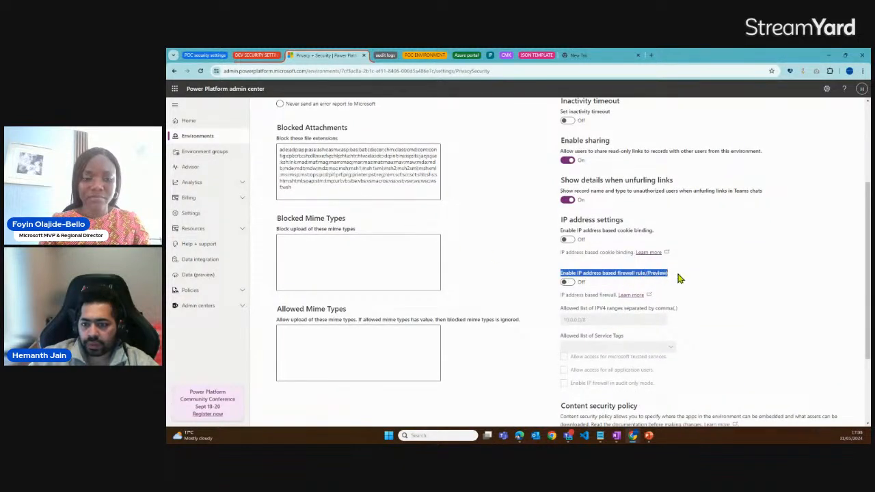
click(566, 285)
drag(588, 319, 562, 320)
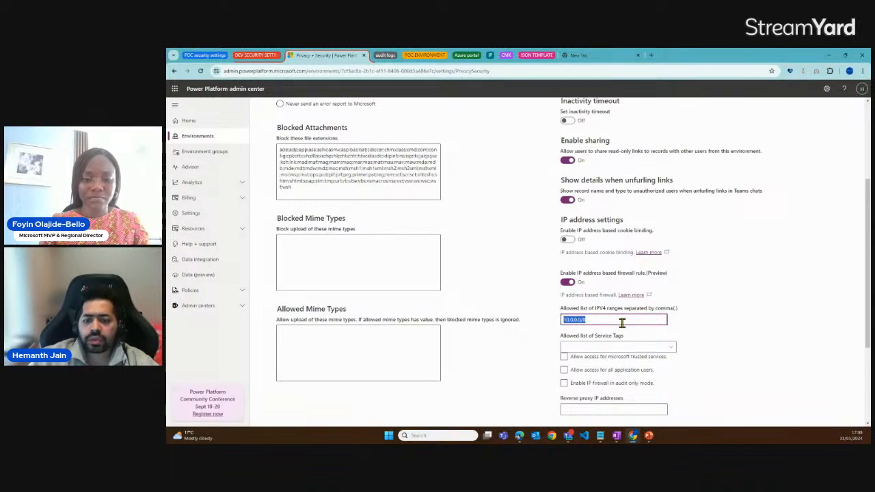
Add AzureCosmosDB to the firewall rule's allowed service tags and look through the other available tags
click(669, 351)
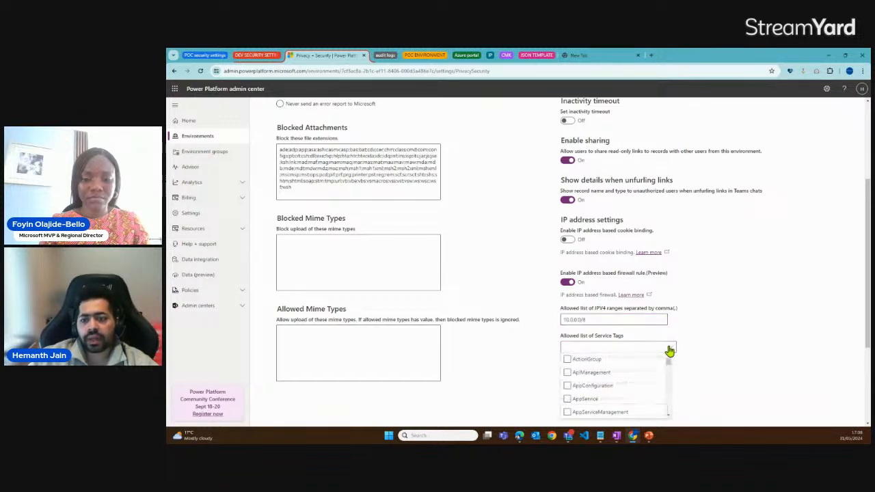
scroll(684, 341, down, 1)
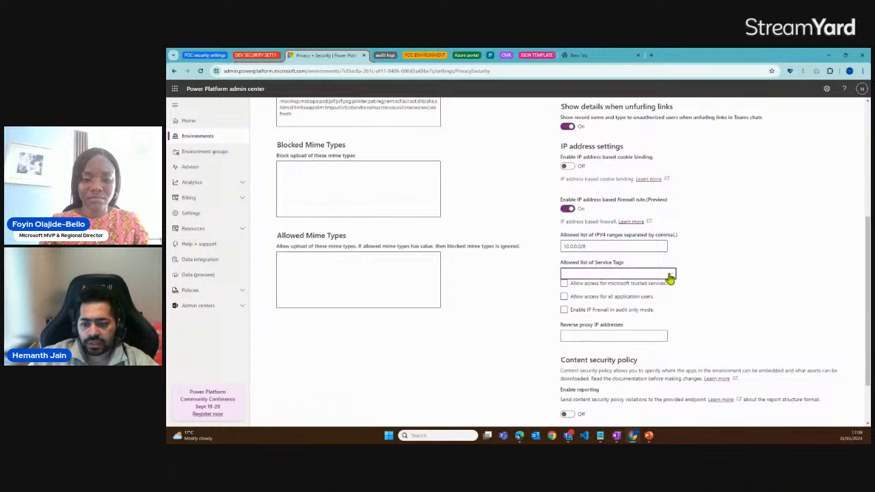
click(666, 274)
mouse_move(668, 290)
mouse_down()
mouse_move(670, 305)
mouse_move(668, 291)
mouse_up()
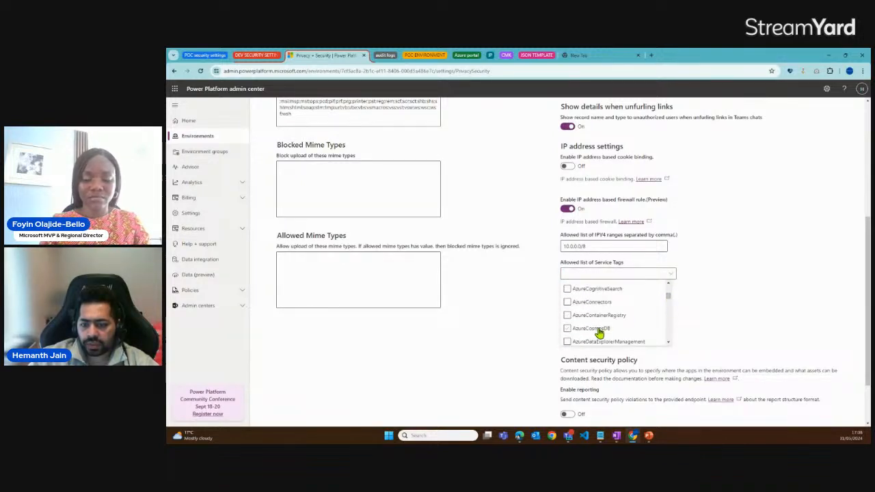
click(568, 329)
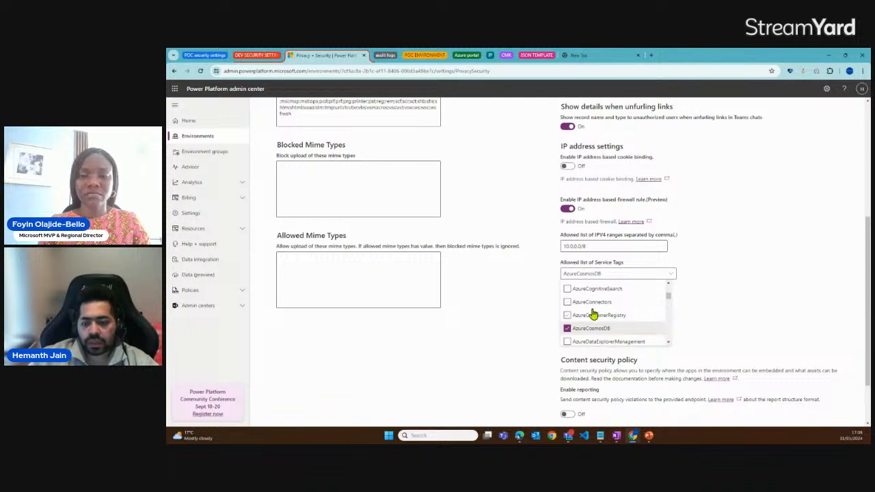
scroll(591, 313, down, 1)
drag(669, 296, 669, 286)
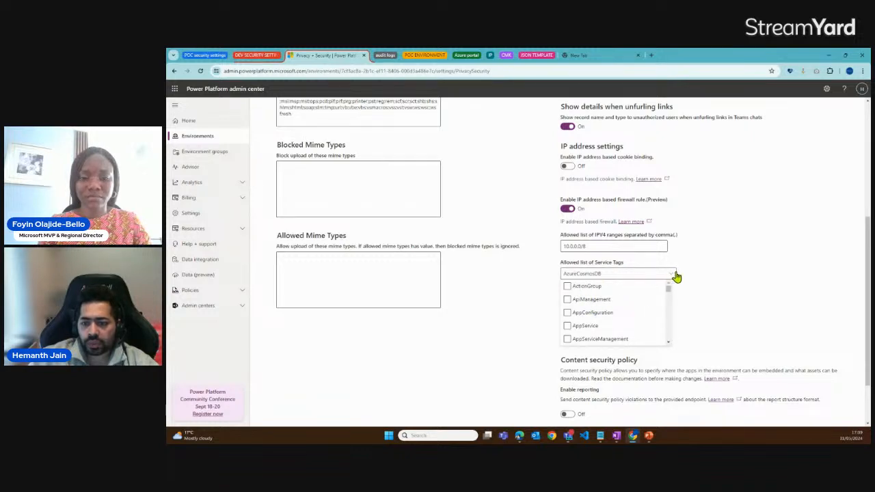
scroll(618, 307, down, 5)
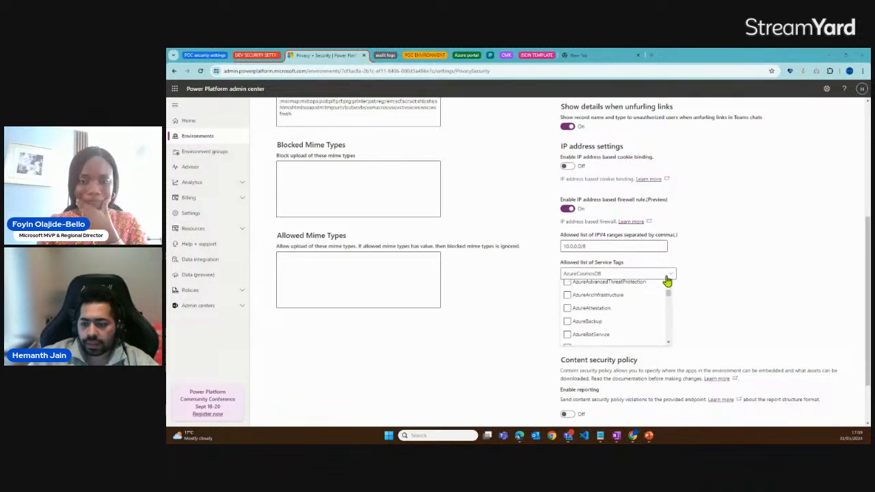
click(671, 275)
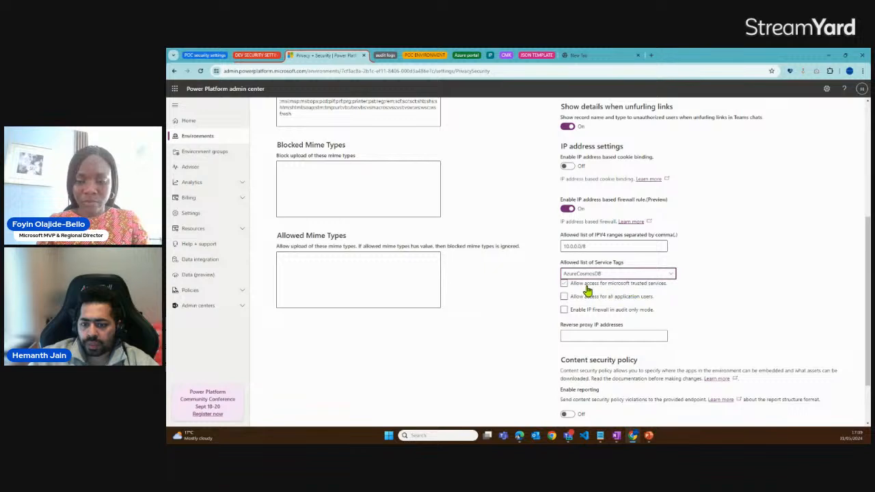
Allow access for Microsoft trusted services and all application users, and enable the IP firewall in audit only mode
click(582, 289)
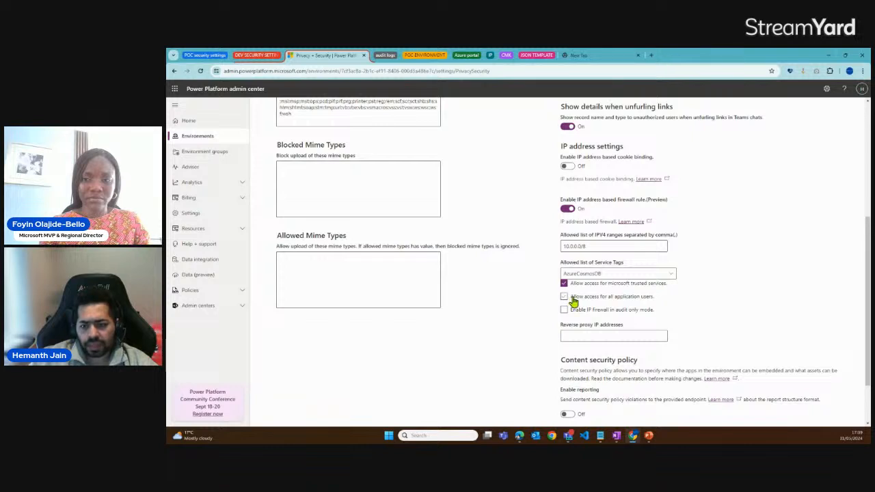
click(648, 299)
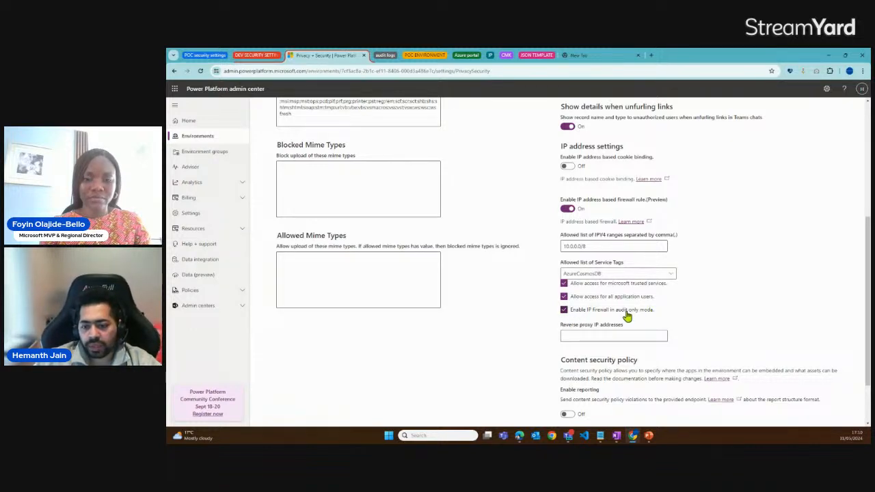
click(563, 311)
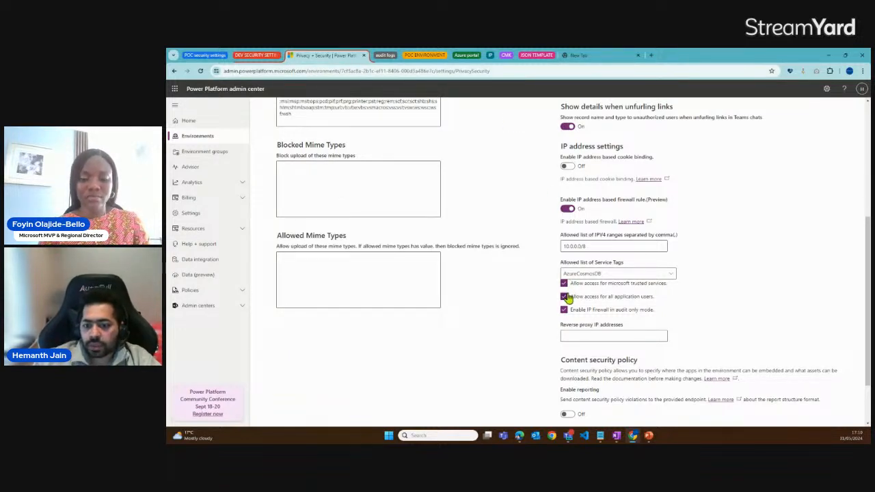
Examine the reverse proxy IP addresses setting and the rest of the IP firewall configuration
drag(625, 327, 562, 328)
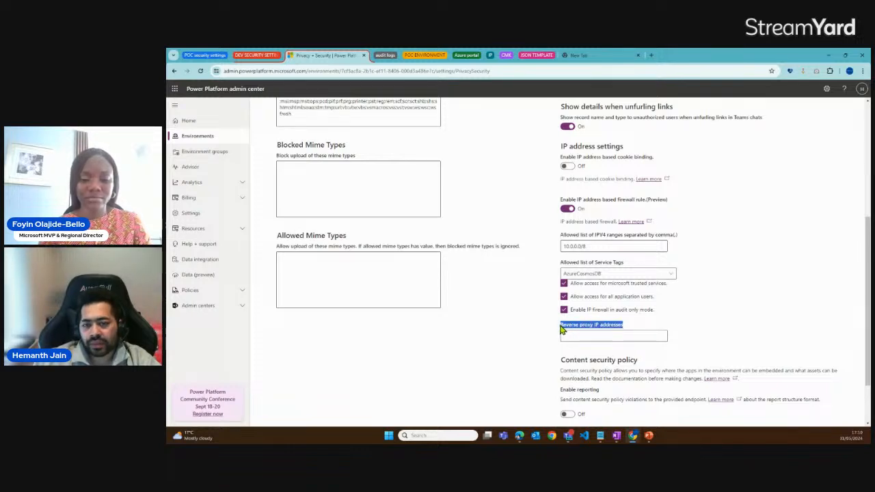
click(566, 335)
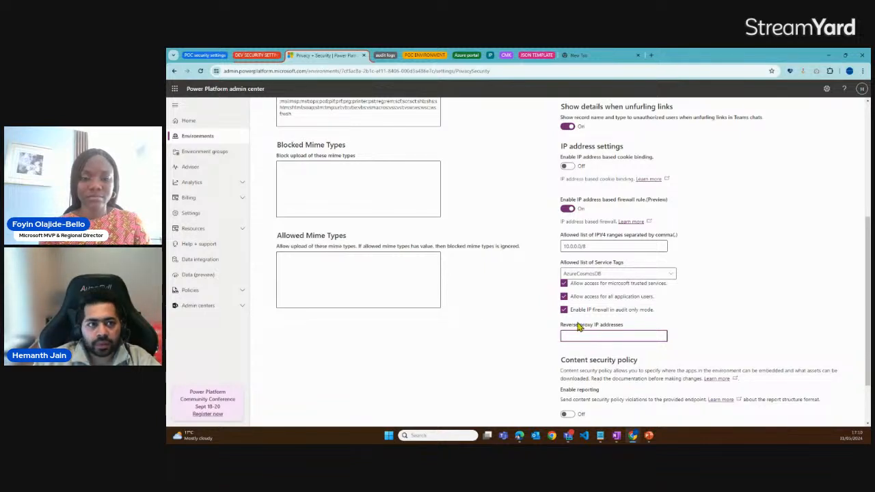
scroll(577, 326, up, 1)
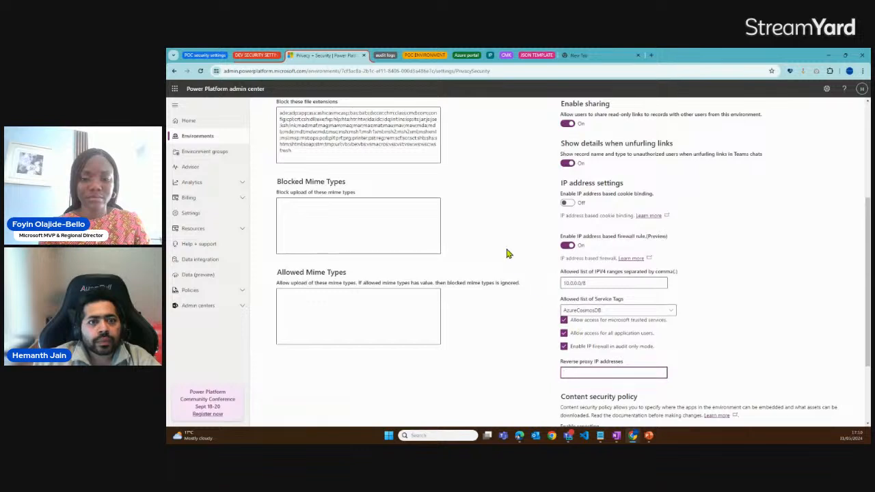
Open the Thiago POC environment's Privacy + Security settings and check the allowed IPV4 range of its firewall rule
click(258, 59)
click(208, 58)
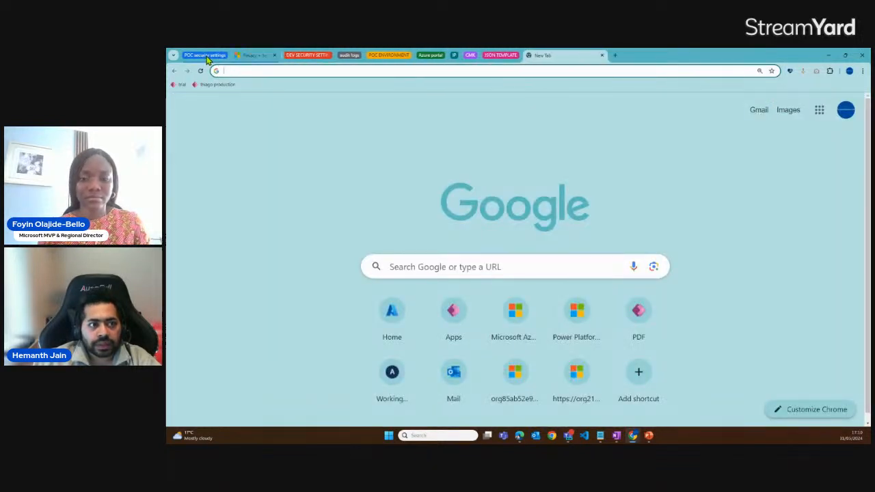
click(256, 57)
scroll(446, 311, up, 3)
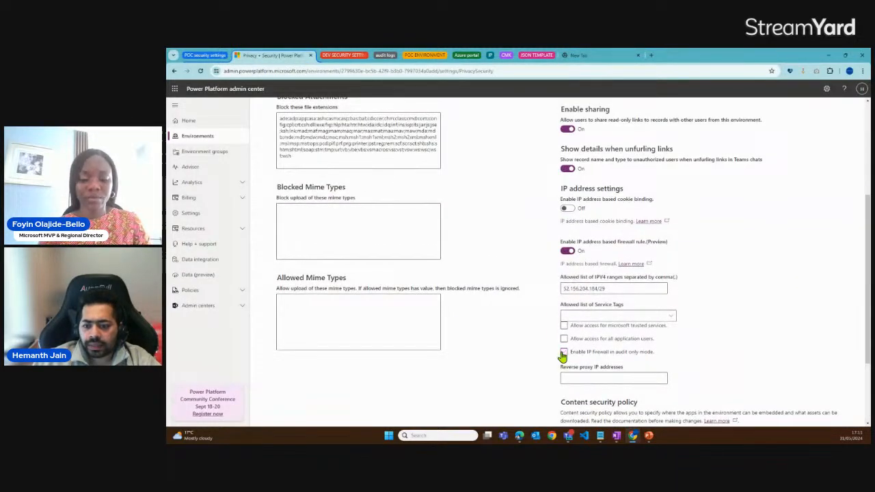
scroll(562, 355, down, 2)
drag(608, 215, 564, 217)
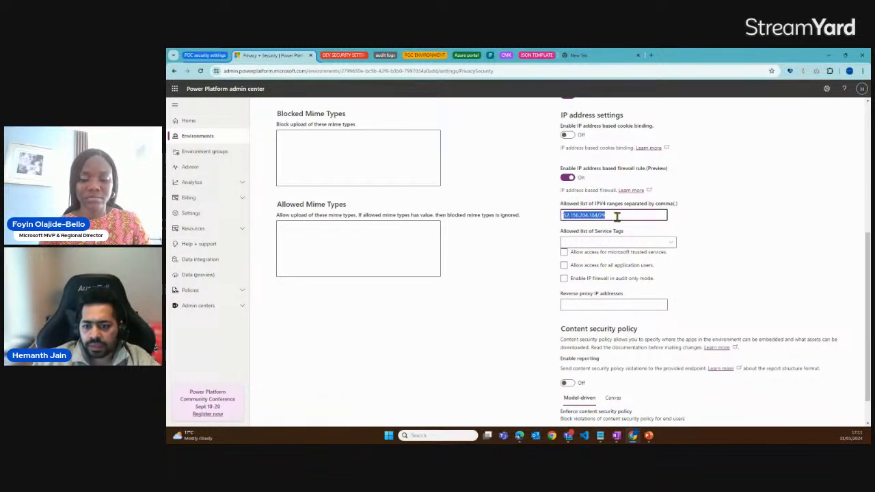
Save Thiago POC's IP firewall settings with audit only mode turned off
scroll(616, 215, down, 1)
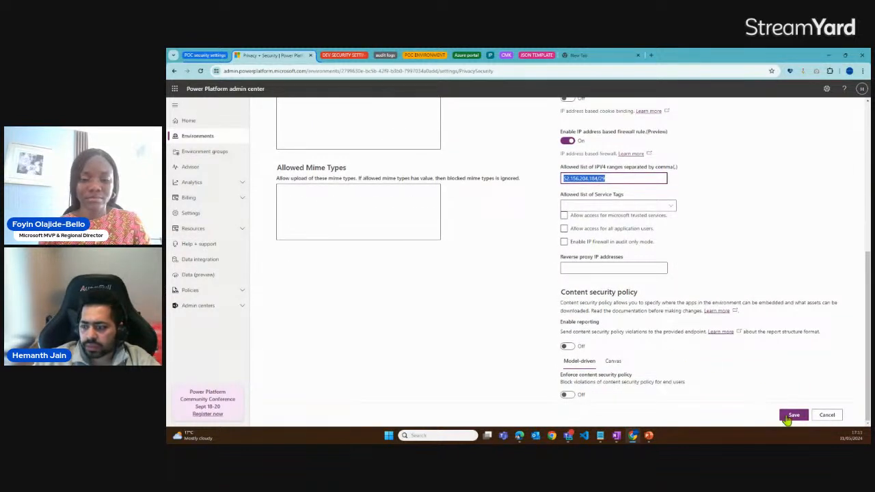
click(794, 416)
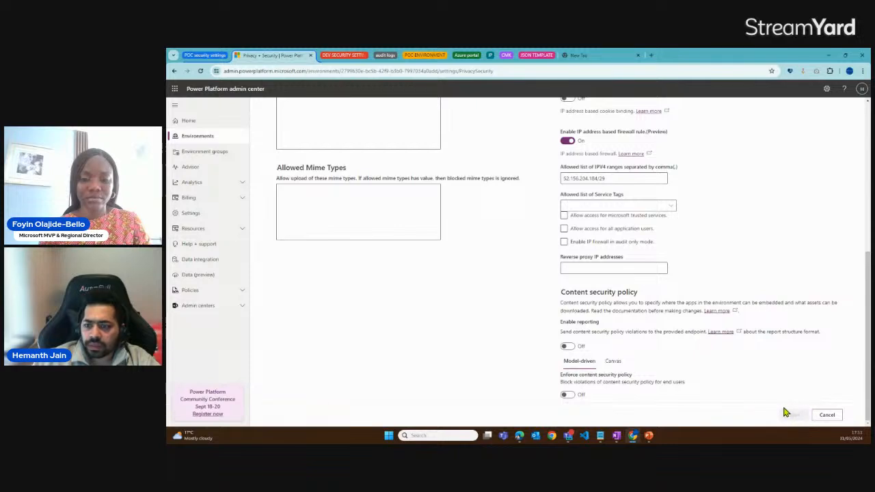
scroll(349, 251, up, 4)
scroll(342, 252, up, 1)
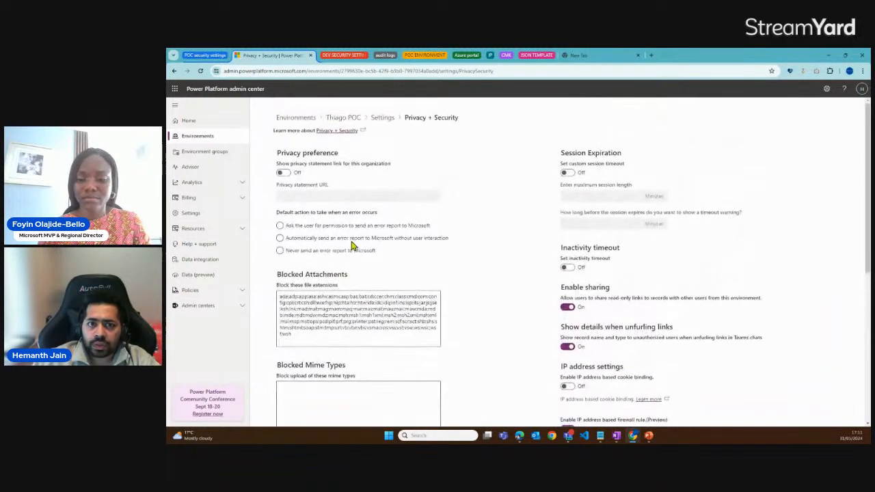
Expand the POC ENVIRONMENT tab group and review the allowed IPV4 range in Thiago POC's firewall rule
click(419, 60)
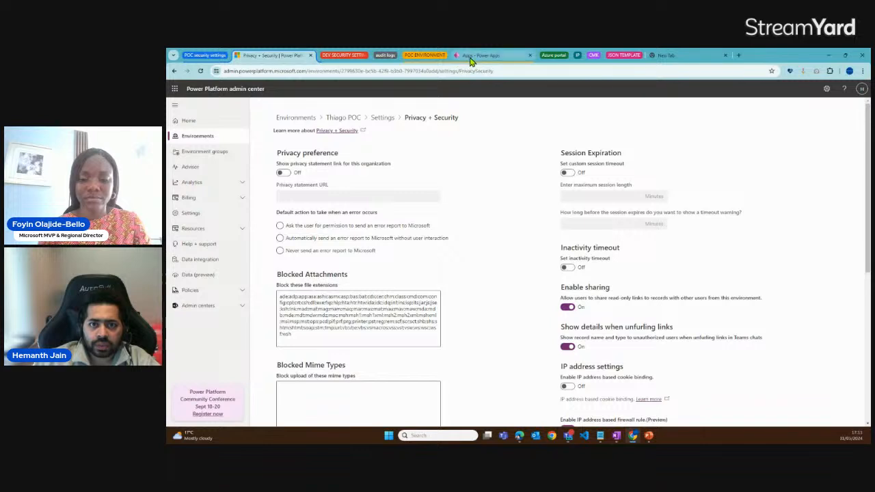
scroll(602, 342, down, 2)
triple_click(608, 357)
click(609, 356)
drag(608, 357, 565, 356)
click(608, 356)
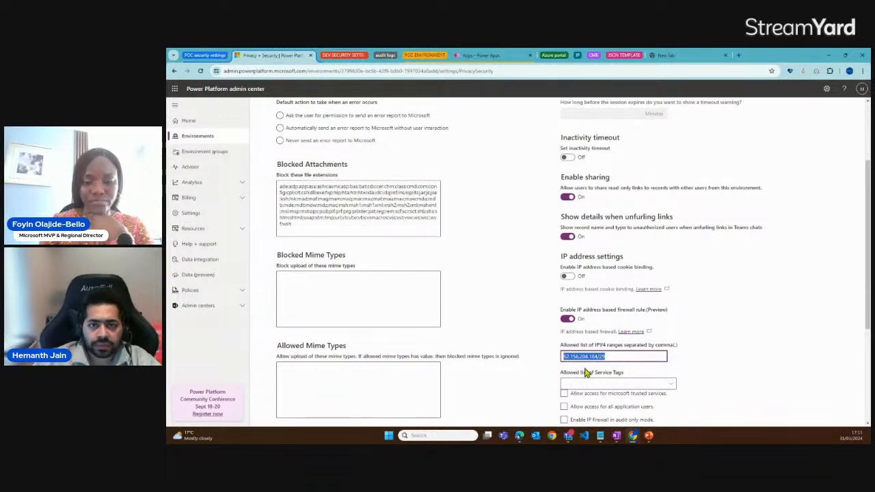
scroll(515, 157, down, 2)
Reload the POC environment's Power Apps page to test the firewall, and examine the returned message and page address
click(487, 58)
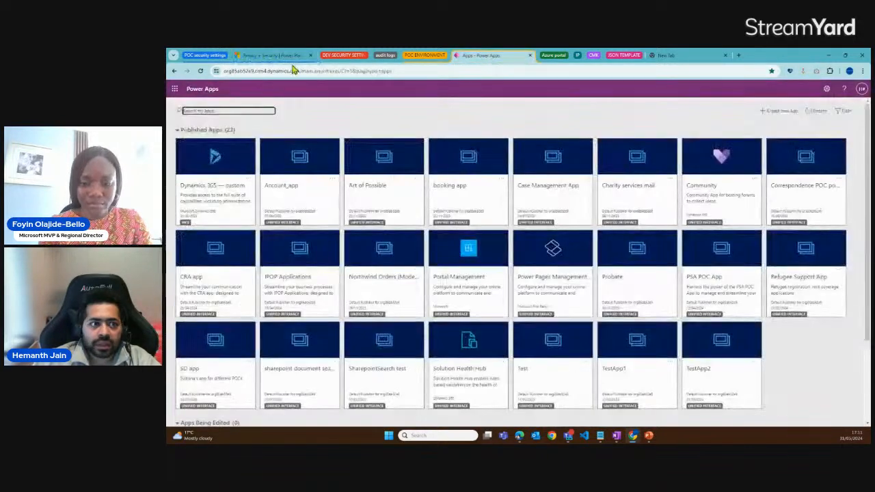
click(200, 71)
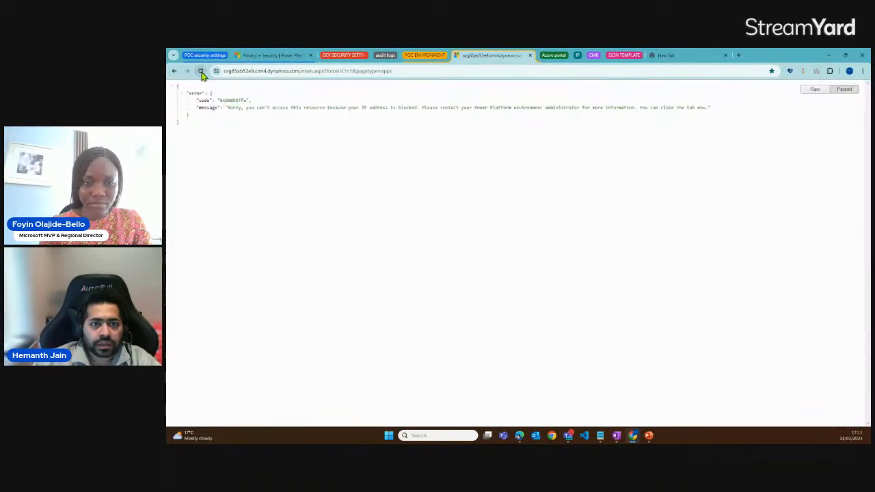
drag(219, 110, 708, 107)
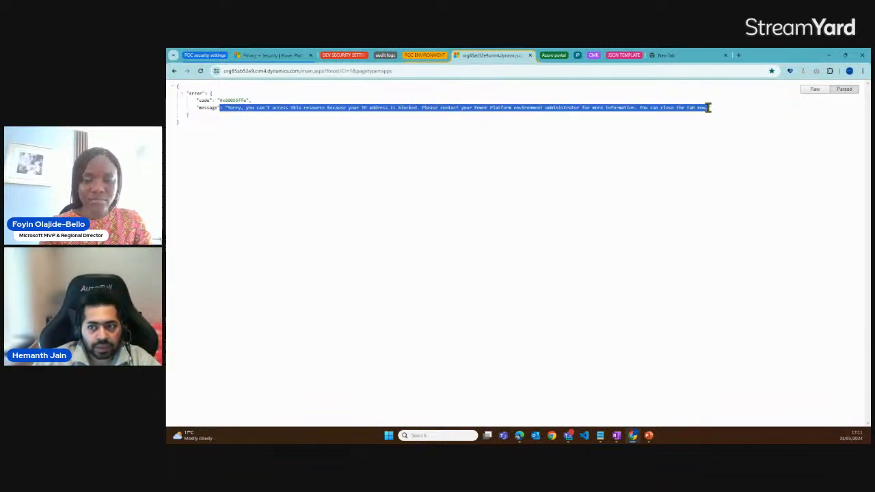
click(296, 115)
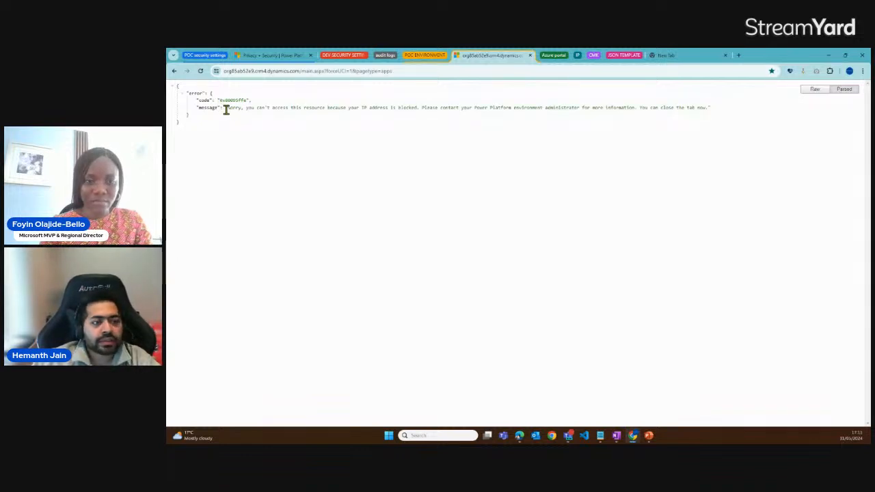
drag(224, 107, 715, 113)
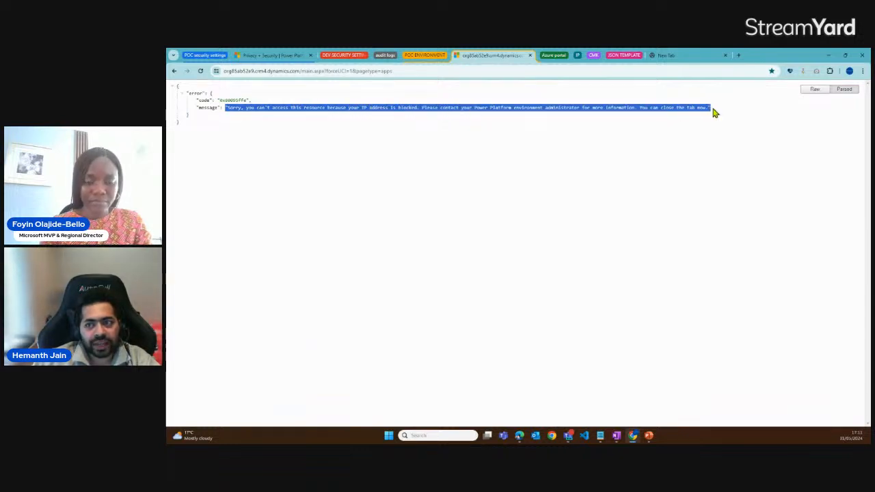
click(393, 73)
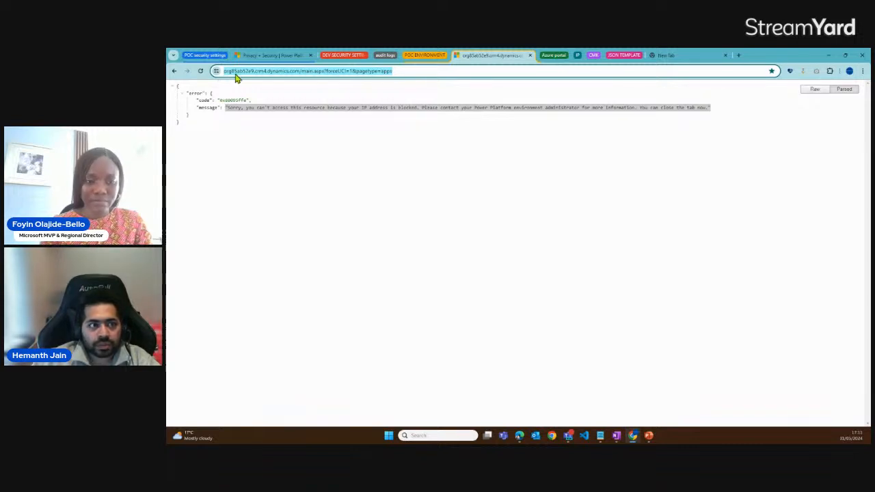
Enable the IP firewall in audit only mode for the Thiago POC environment and save the settings
click(252, 56)
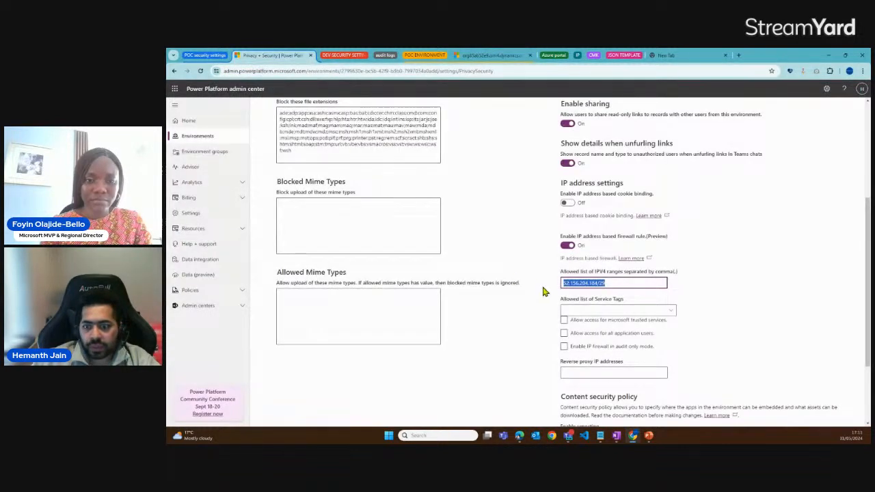
click(564, 347)
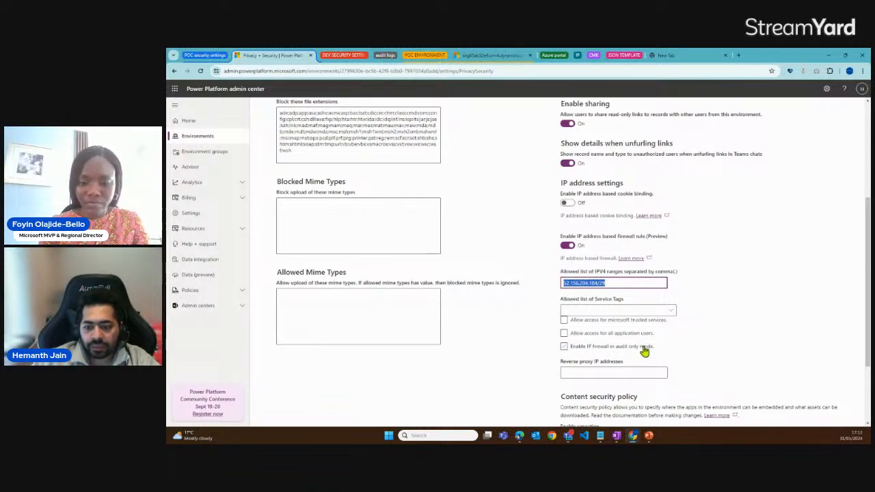
click(564, 348)
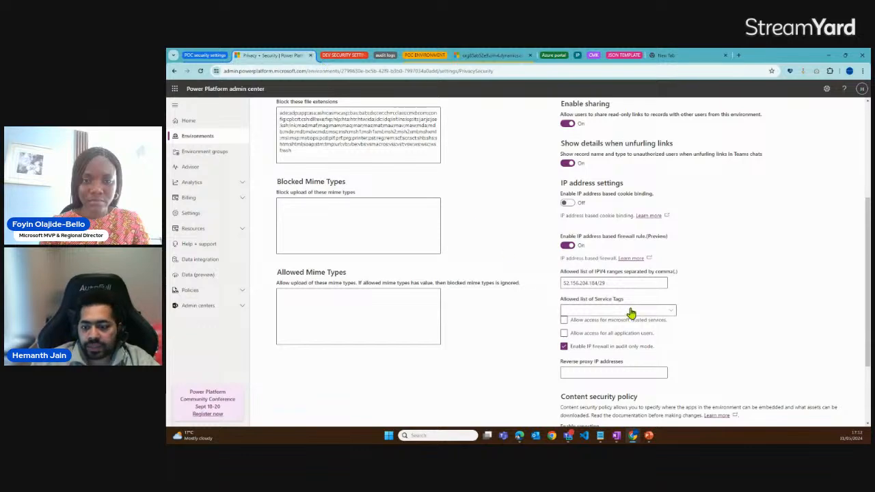
scroll(751, 389, down, 3)
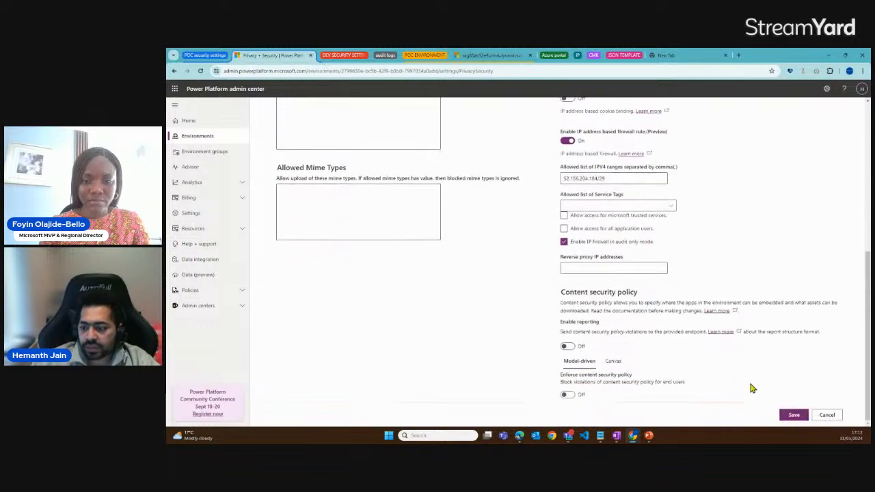
click(793, 417)
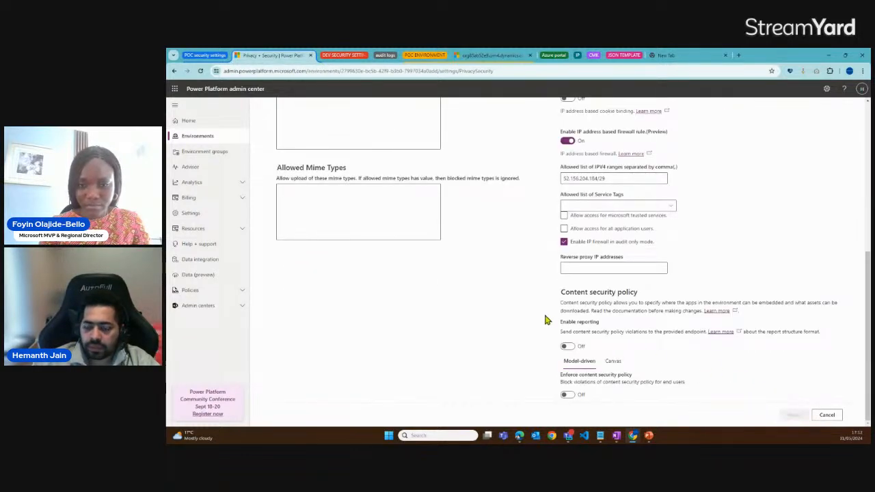
scroll(536, 320, up, 2)
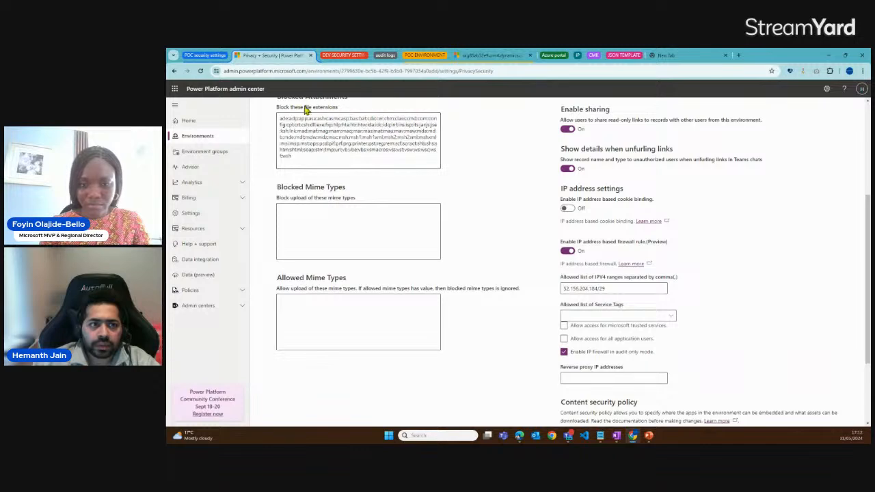
scroll(340, 236, down, 2)
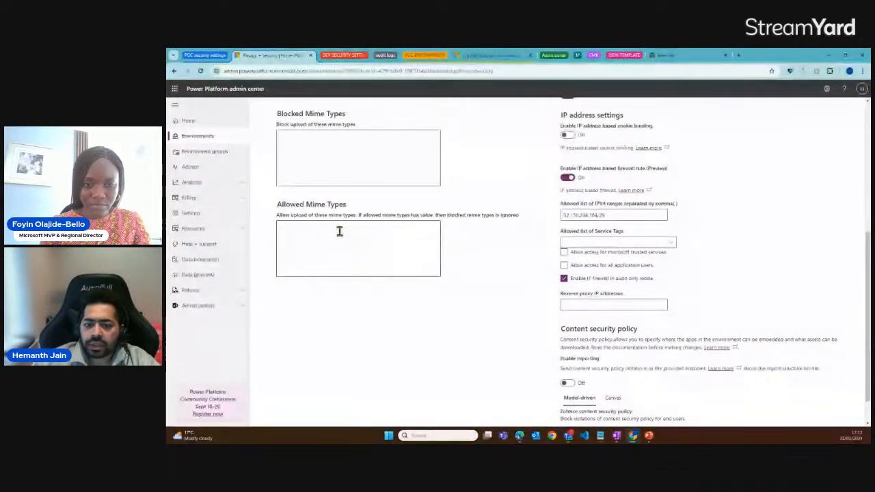
scroll(338, 230, up, 1)
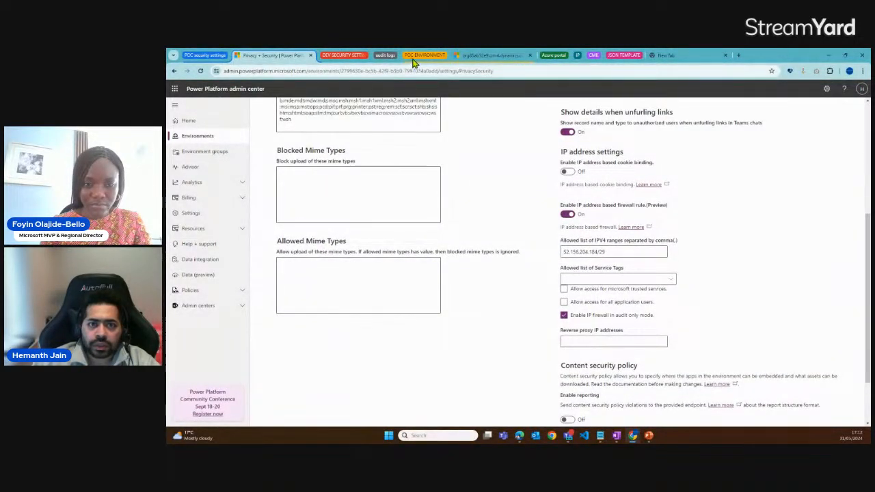
Reload the POC environment's Power Apps page to test access under audit only mode
click(464, 57)
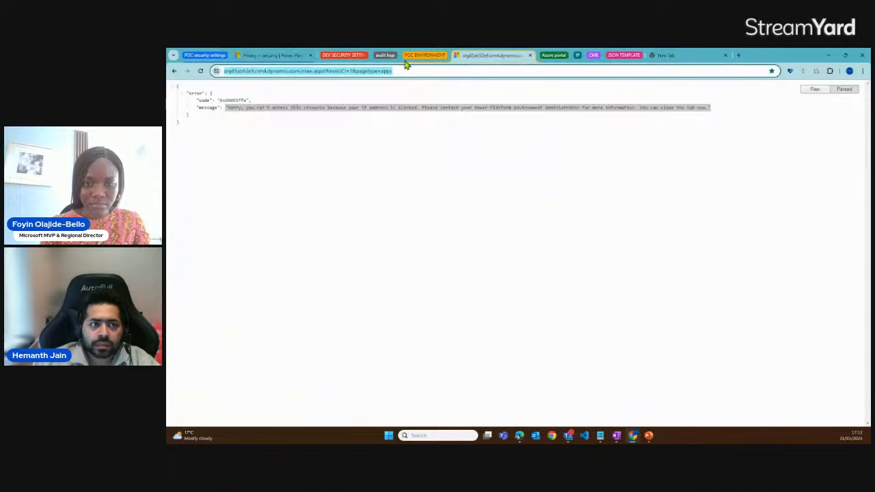
click(201, 71)
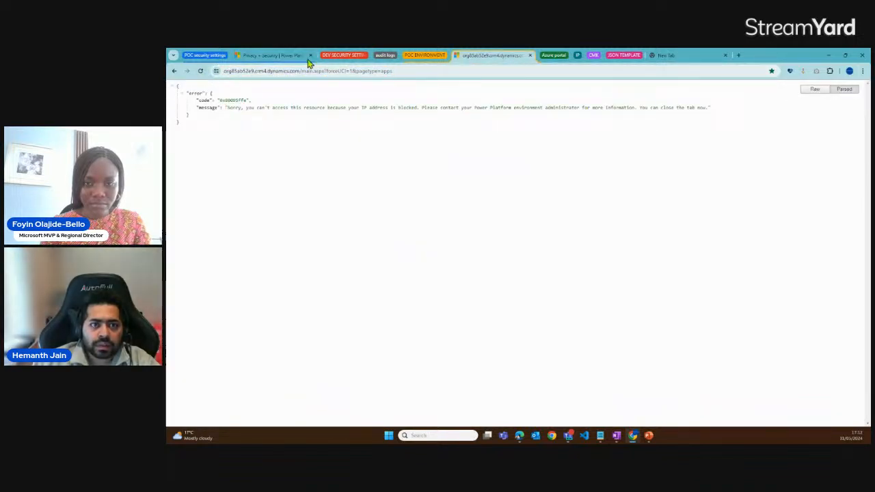
click(332, 72)
click(201, 71)
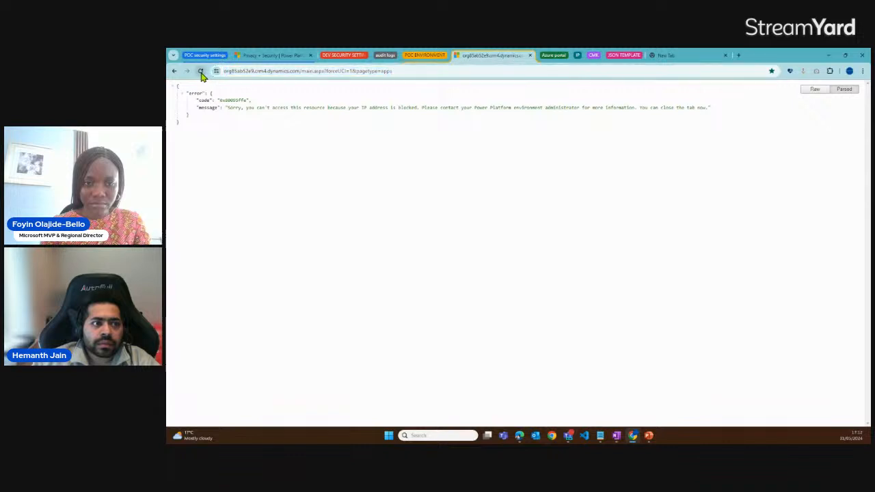
Reload Thiago POC's Privacy + Security page and check that the audit only setting was saved
click(262, 55)
scroll(560, 286, down, 4)
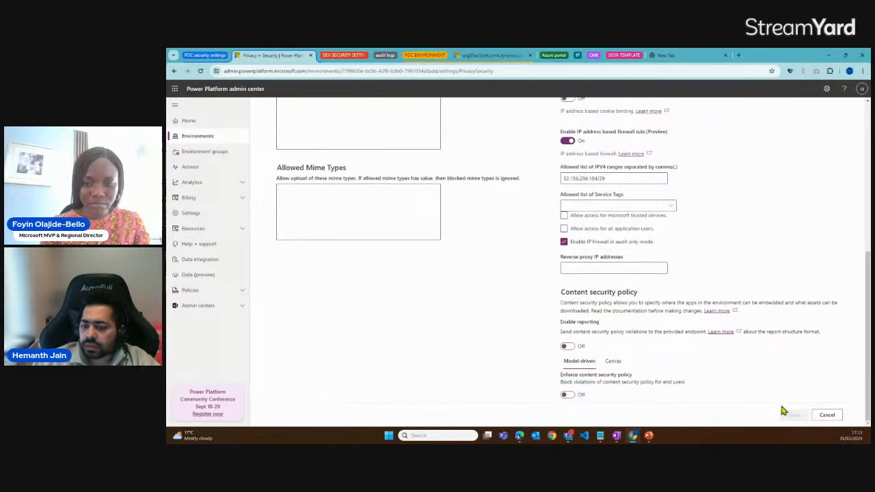
scroll(579, 363, up, 2)
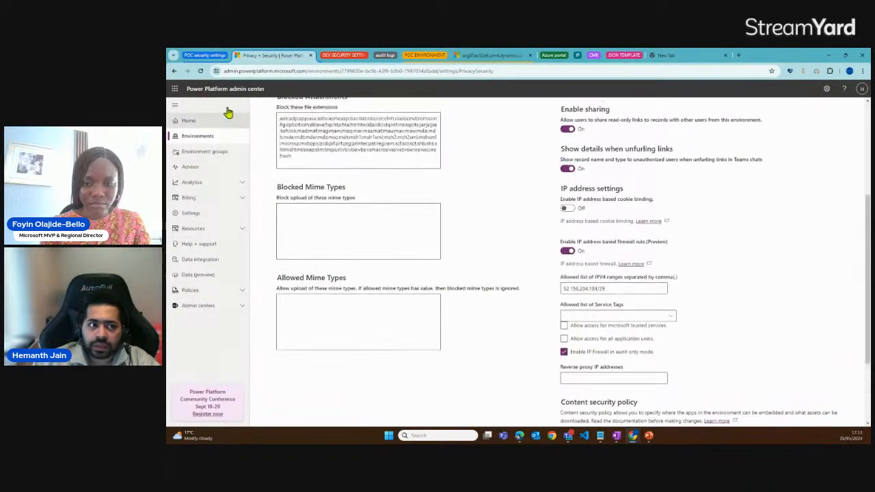
click(201, 71)
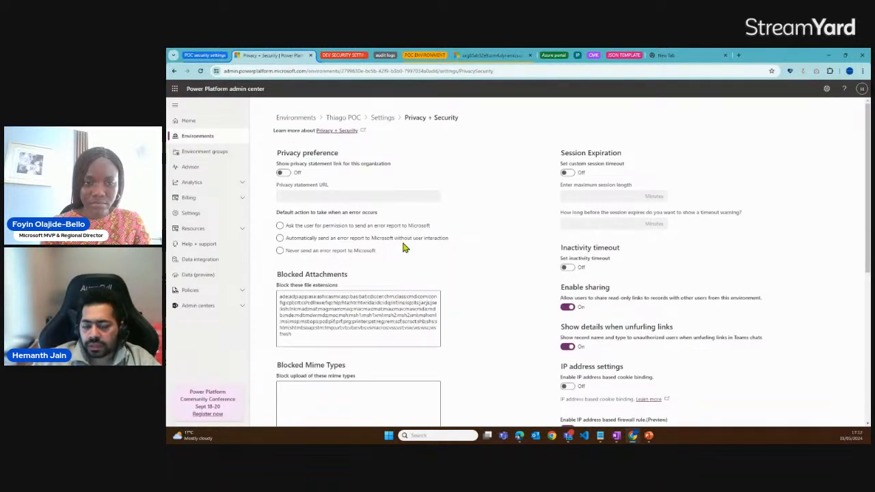
scroll(403, 247, down, 6)
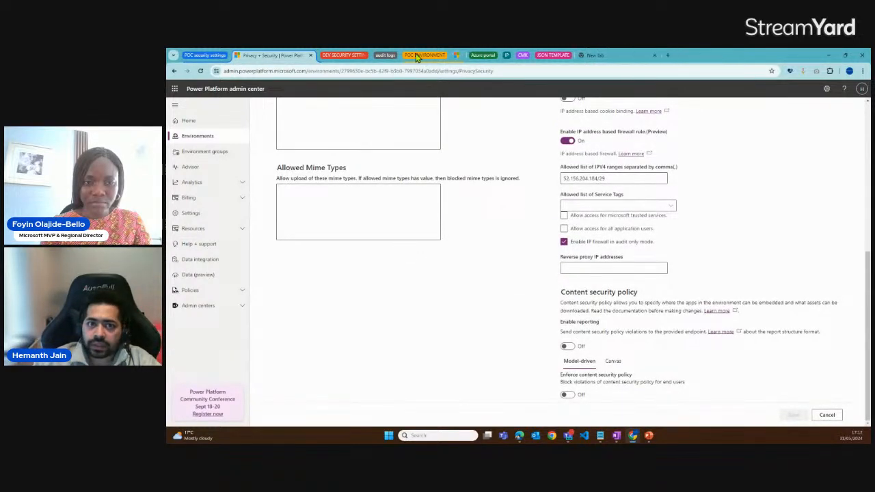
Retry access to the POC environment by reloading its Power Apps page, and highlight the page address
click(454, 56)
click(202, 71)
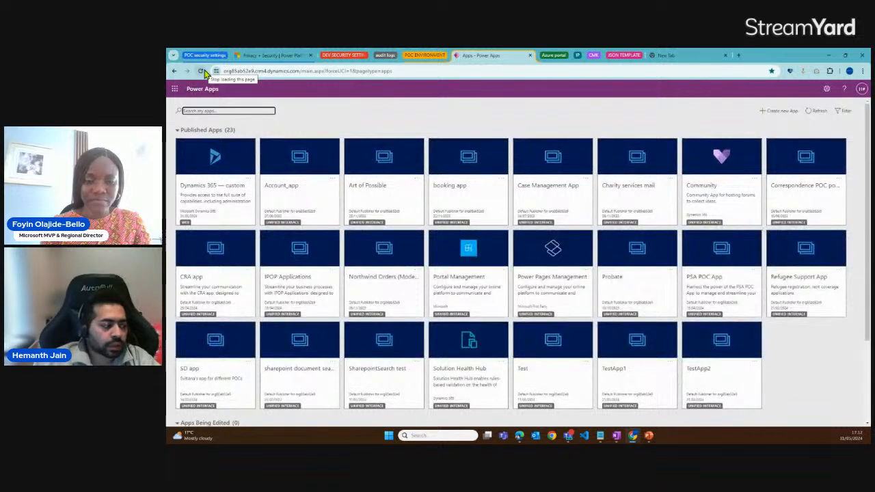
drag(393, 71, 224, 71)
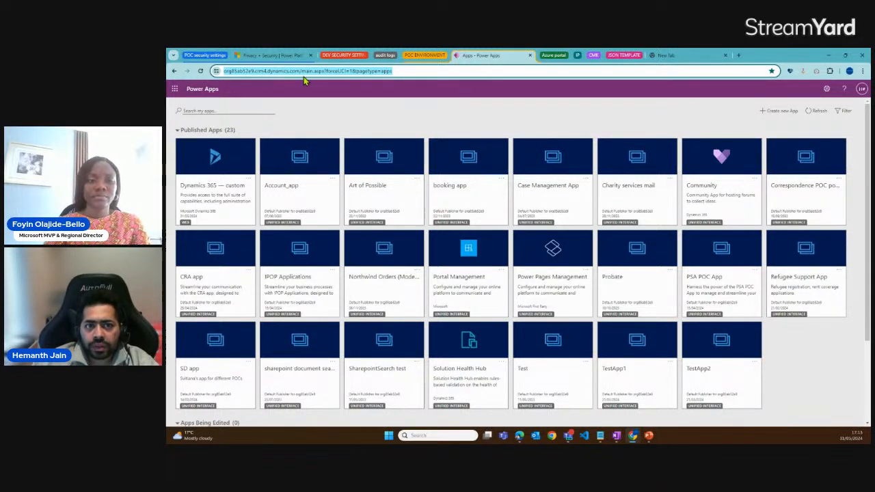
Open the audits API query from the audit logs tab group and examine its address and first record
click(382, 59)
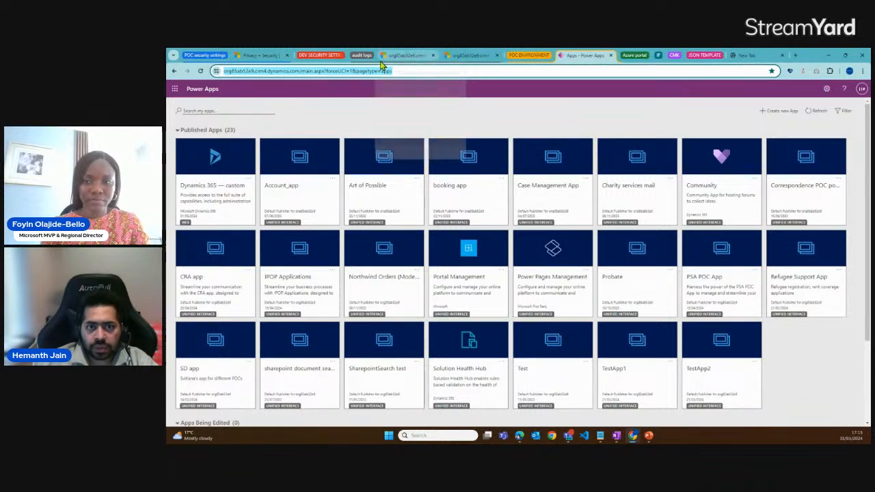
click(399, 59)
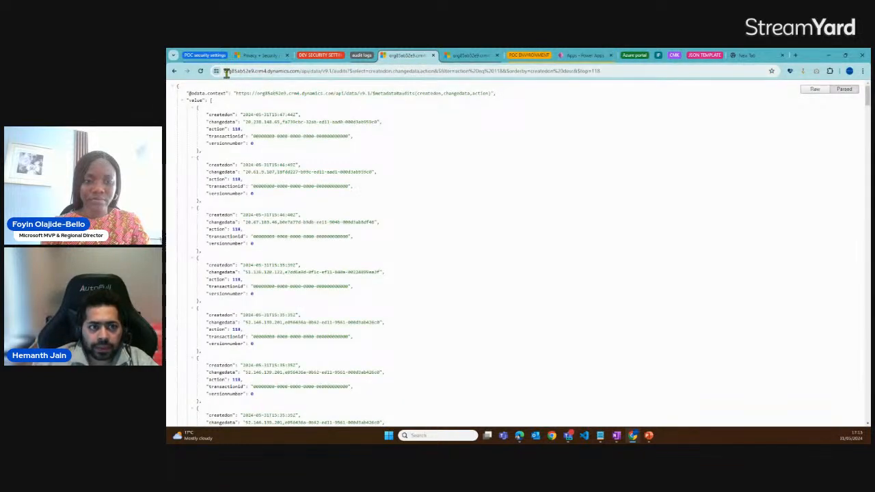
drag(224, 72, 381, 71)
double_click(362, 71)
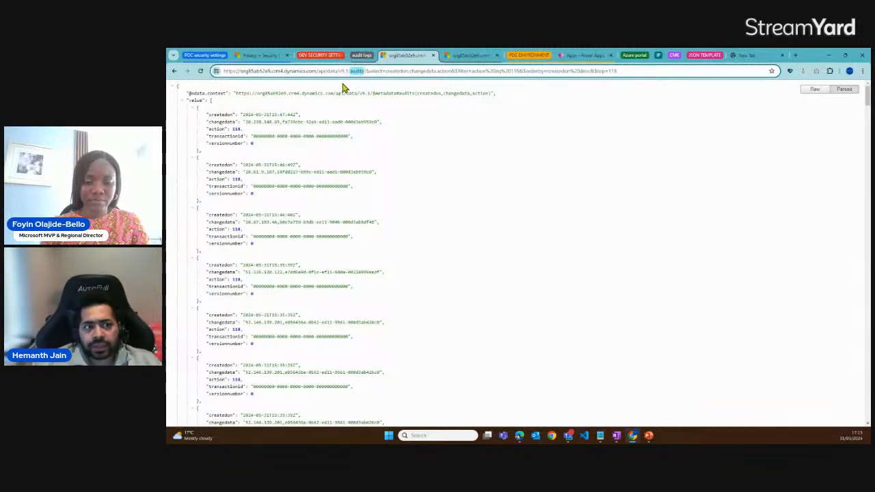
click(231, 118)
drag(207, 115, 241, 136)
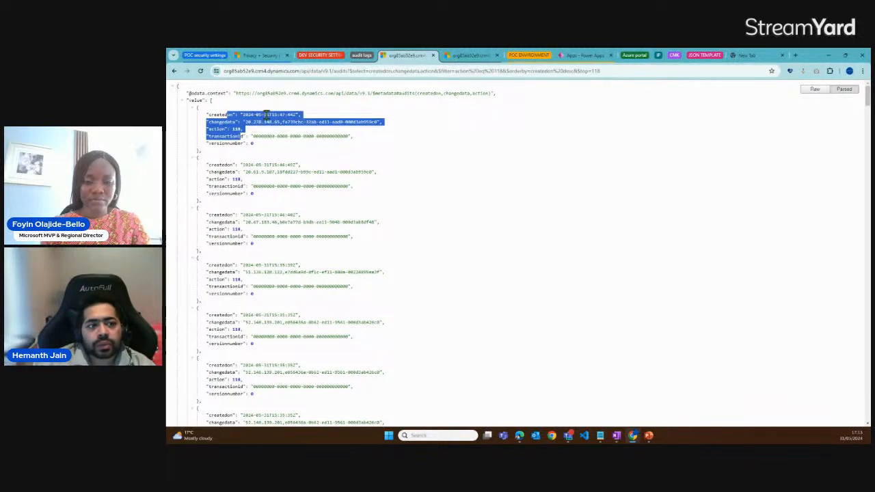
Refresh the audits API query and examine the creation time and IP address in the newest audit records
click(266, 115)
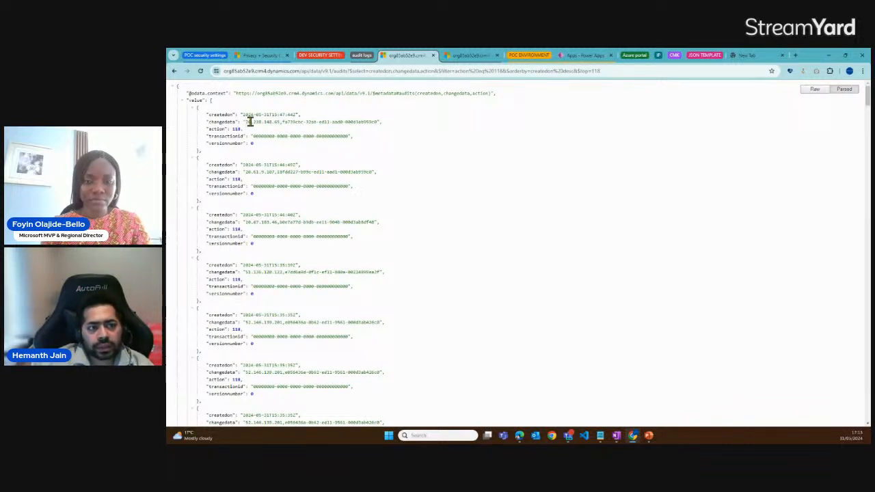
click(201, 72)
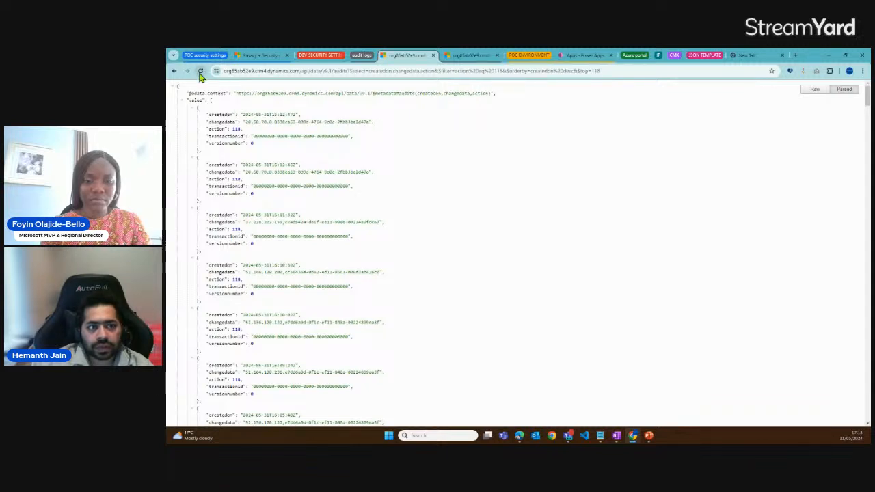
mouse_move(272, 114)
mouse_down()
mouse_move(277, 135)
mouse_move(258, 122)
mouse_move(273, 122)
mouse_up()
click(275, 152)
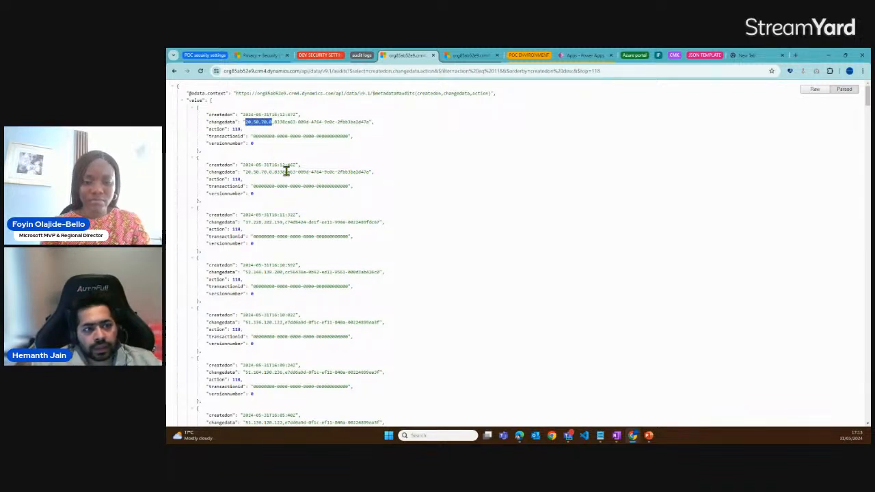
scroll(287, 171, down, 1)
scroll(287, 171, down, 2)
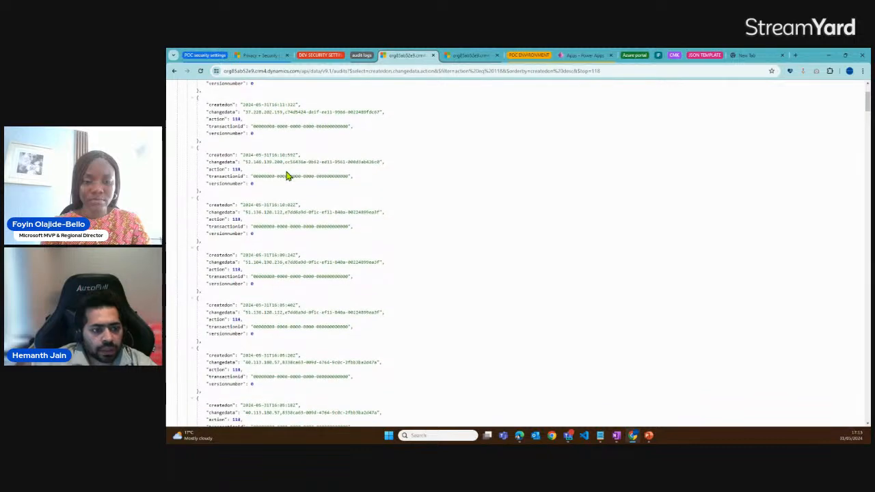
scroll(287, 176, up, 2)
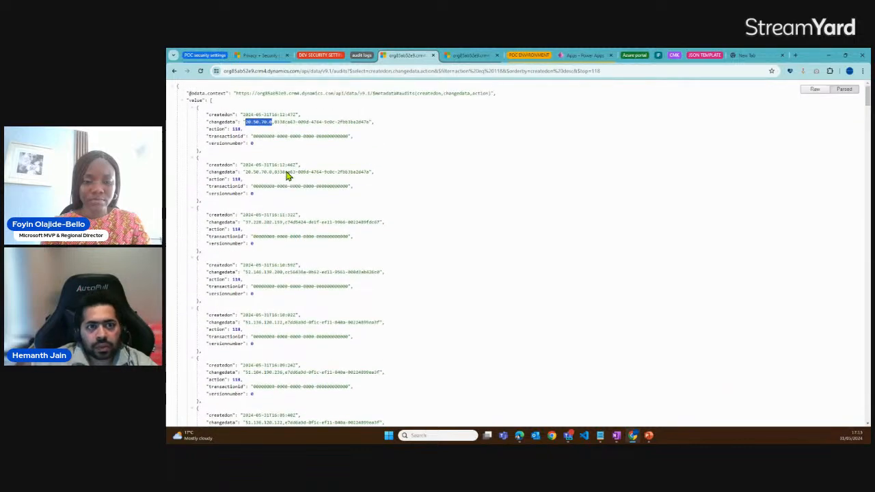
Return to Thiago POC's Privacy + Security page and review its IP address firewall and audit only settings
click(253, 58)
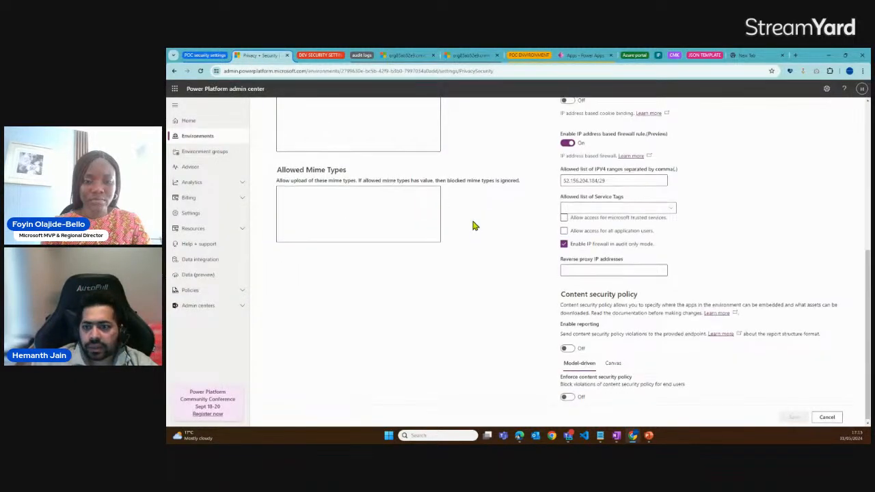
scroll(475, 225, up, 2)
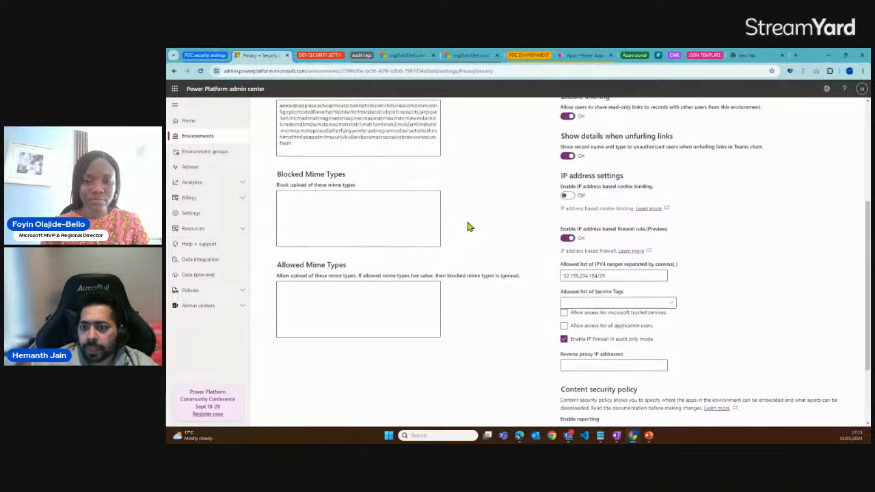
scroll(469, 226, up, 5)
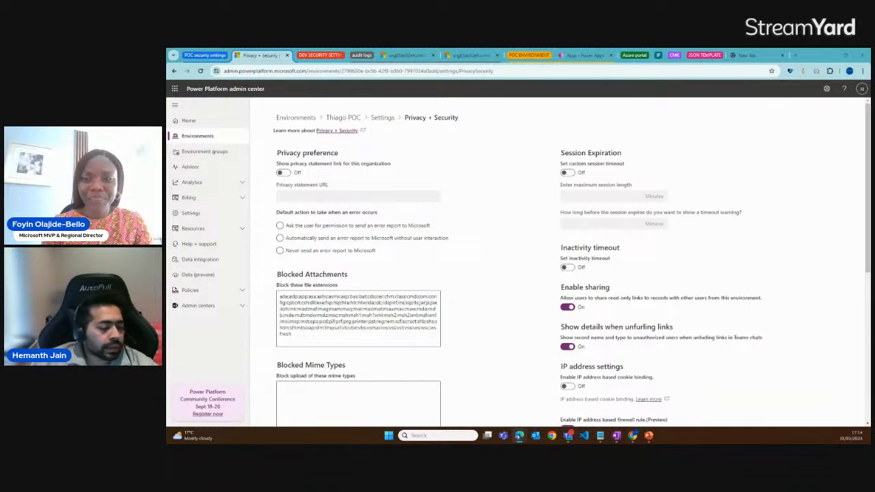
scroll(523, 254, down, 2)
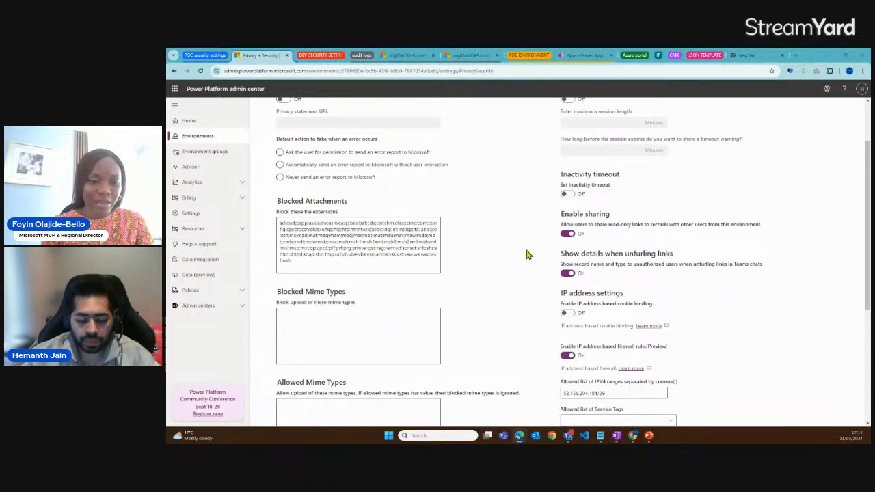
scroll(518, 321, down, 2)
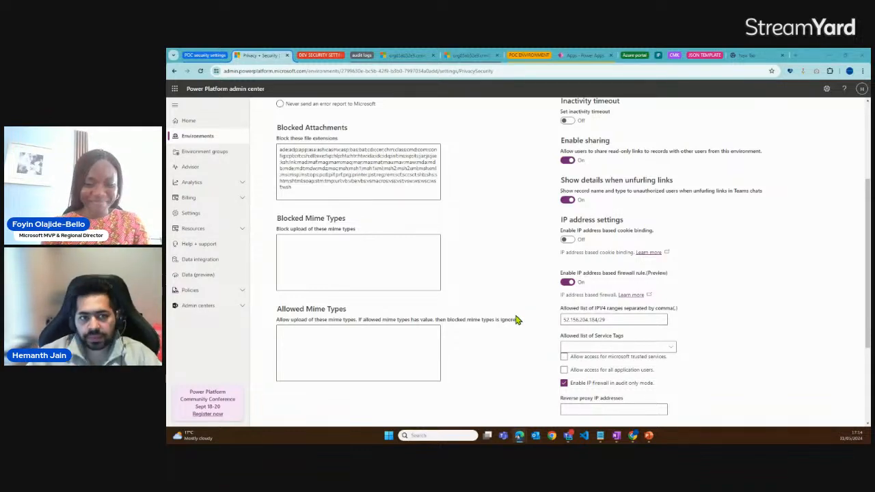
scroll(527, 268, up, 2)
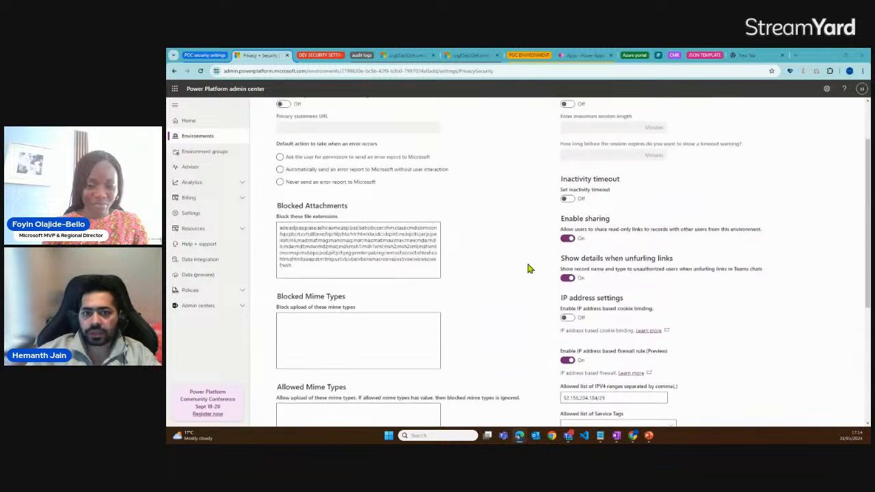
scroll(528, 268, up, 2)
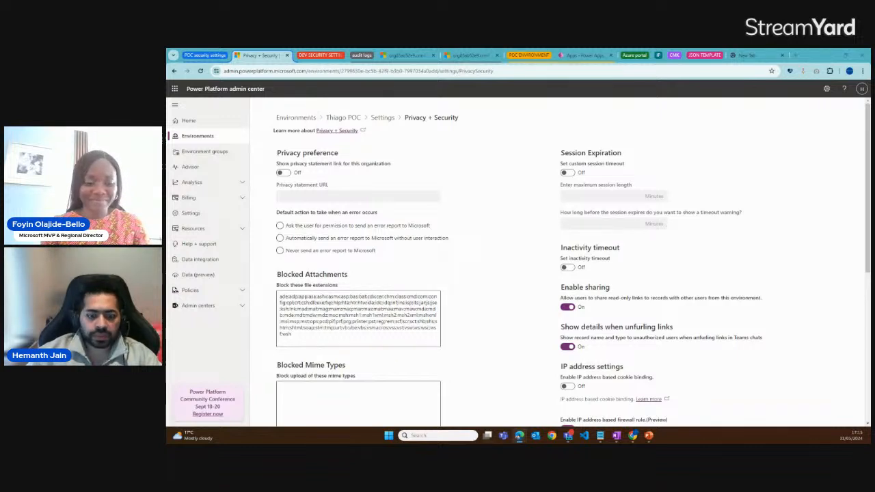
Switch to the Power Platform security presentation in PowerPoint, start the slide show from slide 4, and advance to the slide explaining what CMK is
mouse_move(649, 434)
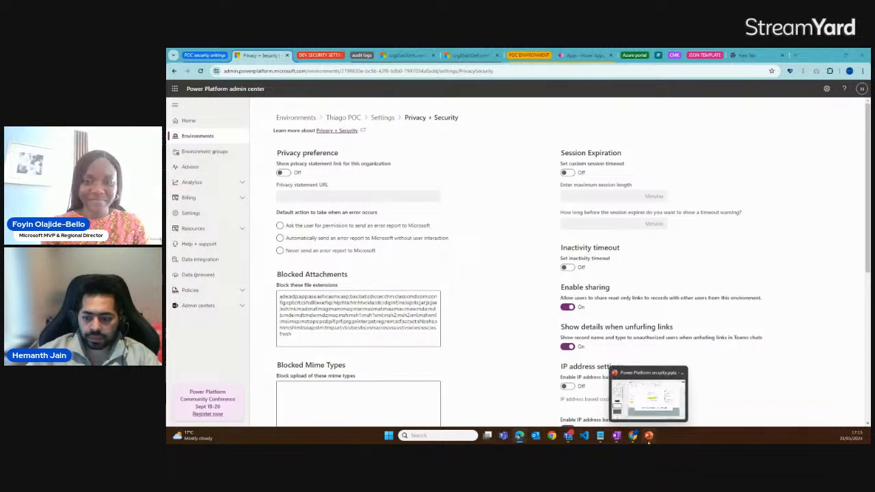
click(647, 401)
click(788, 425)
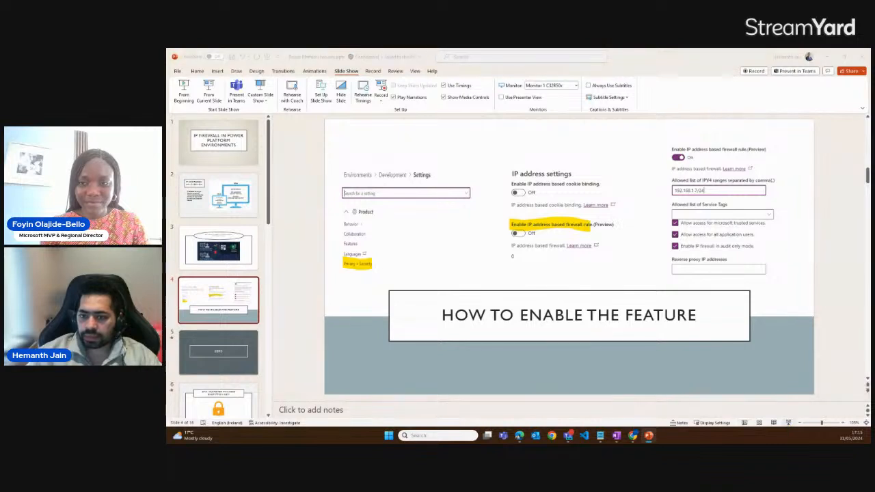
click(674, 368)
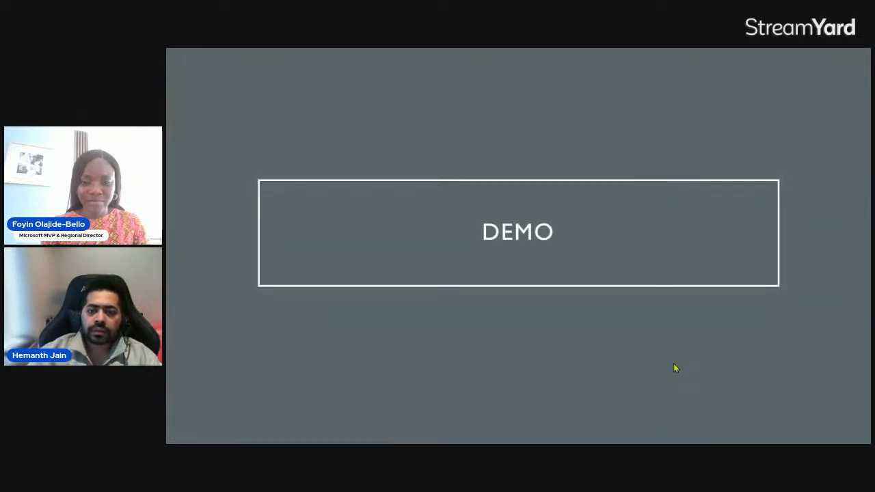
click(674, 368)
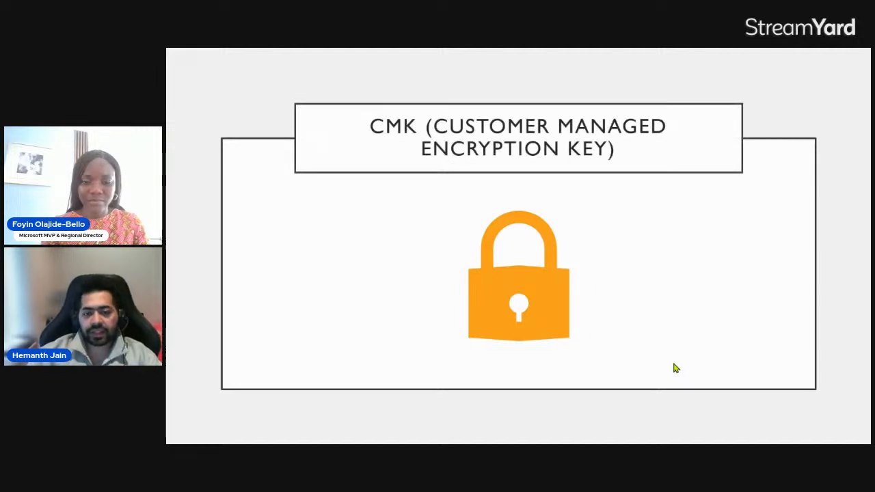
key(Right)
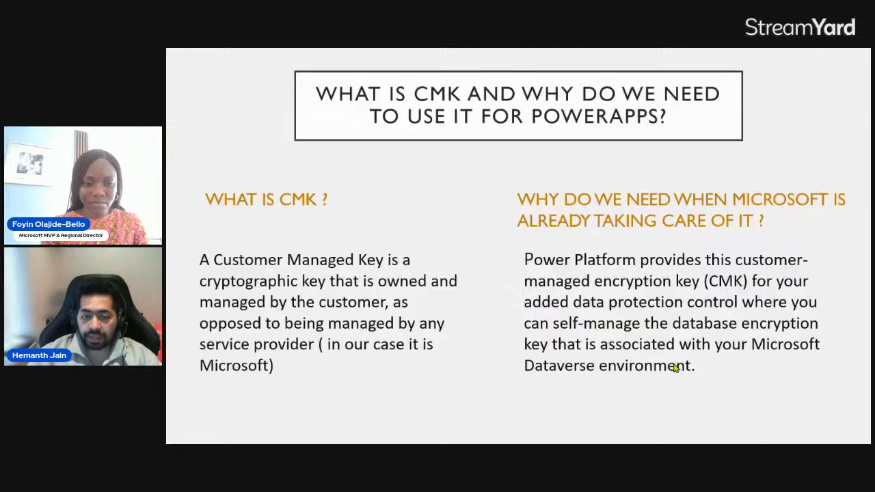
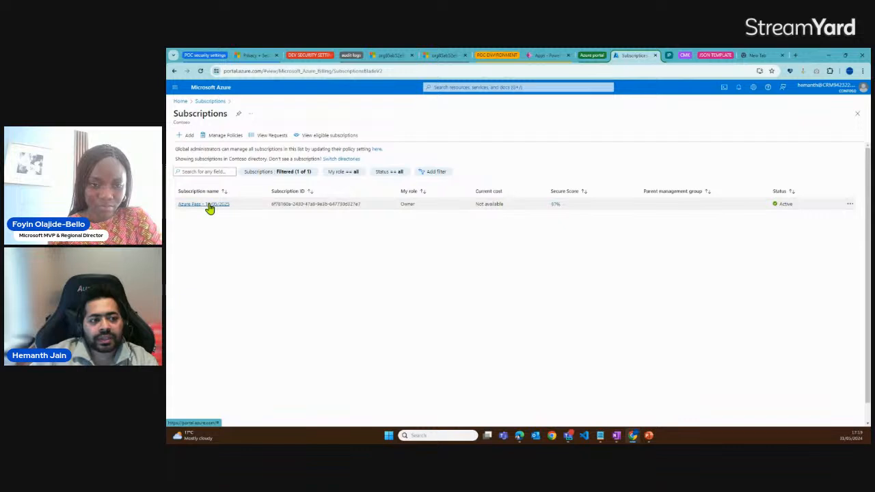
Open the resource groups of the Azure Pass - 10/05/2025 subscription and start creating a new one
scroll(309, 274, down, 4)
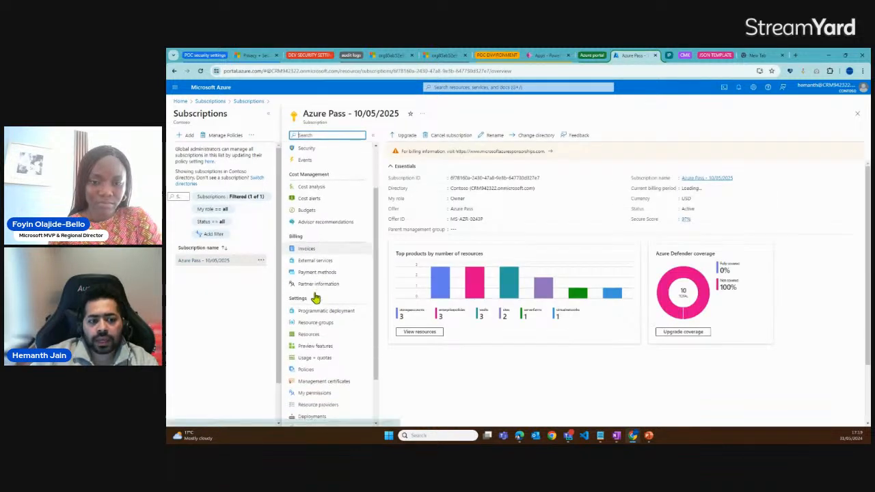
scroll(315, 296, up, 3)
scroll(311, 299, down, 1)
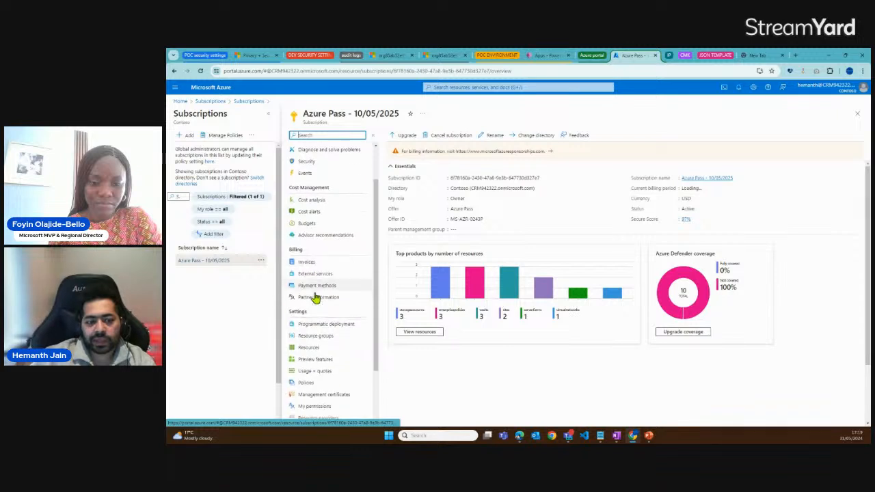
click(319, 337)
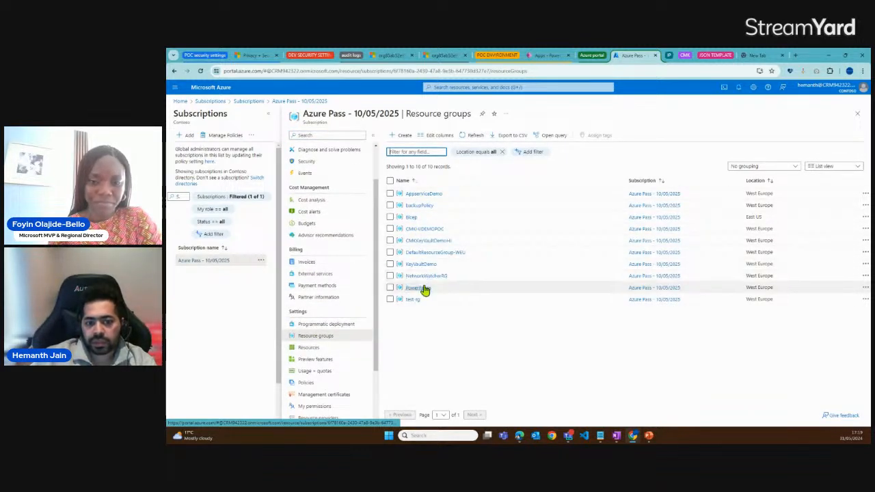
click(406, 139)
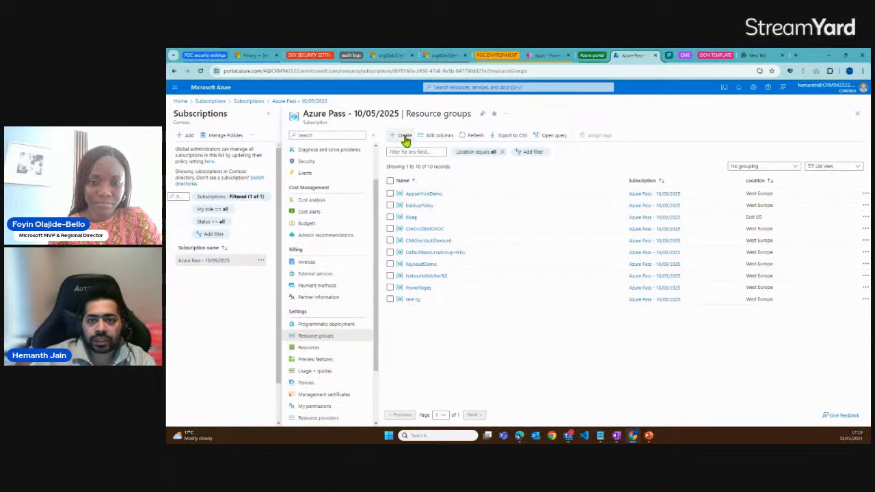
Name the new resource group CMKLINKEDINLIVE
click(381, 205)
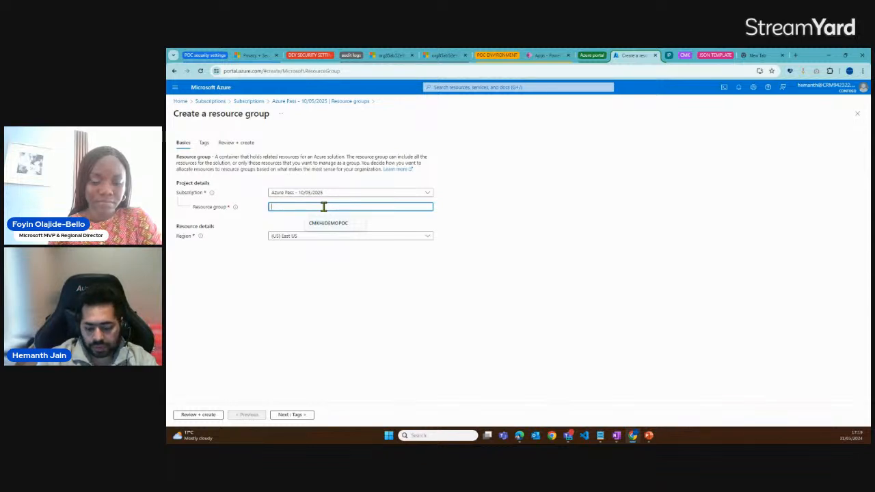
text(CMKL)
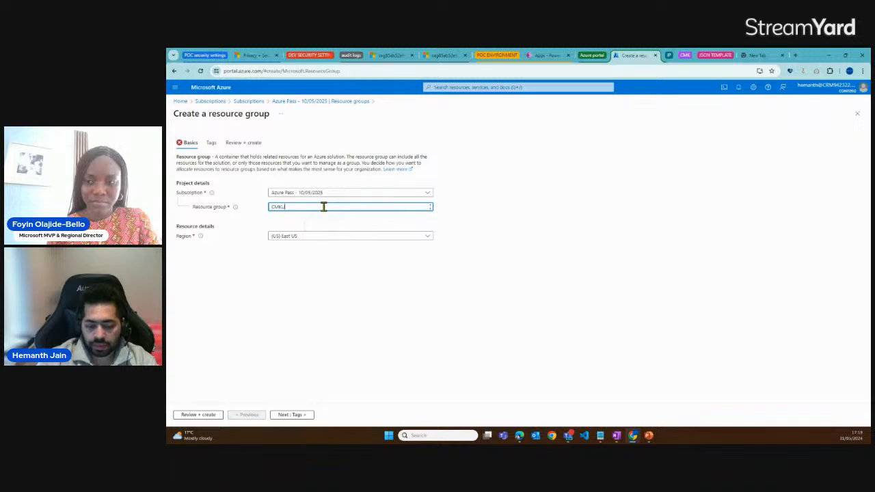
text(INKEDINLIVE)
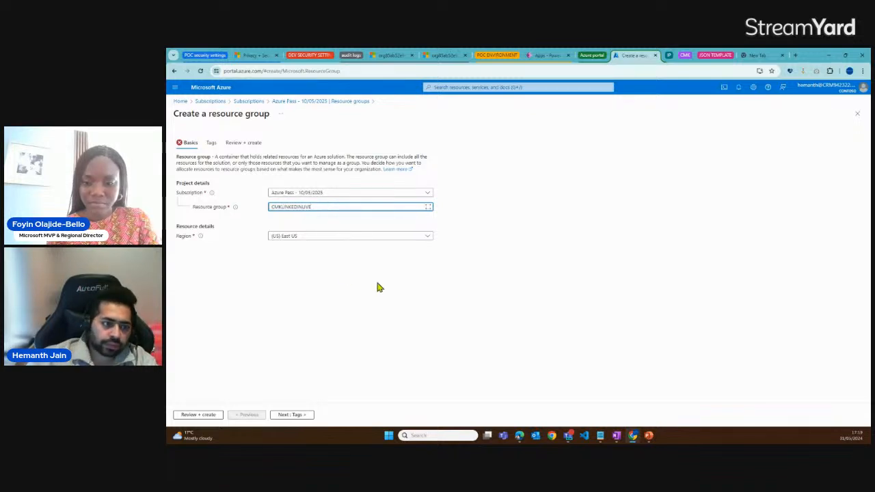
Set the new resource group's region to (Europe) West Europe
click(392, 236)
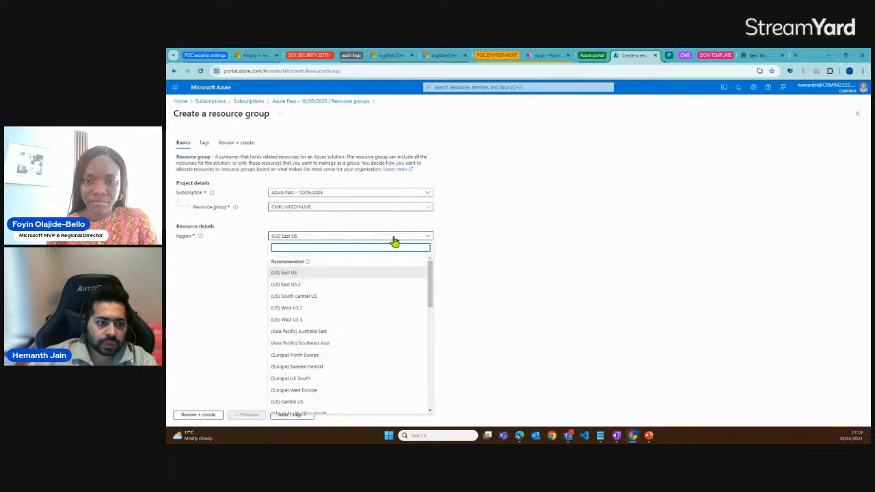
scroll(324, 335, down, 2)
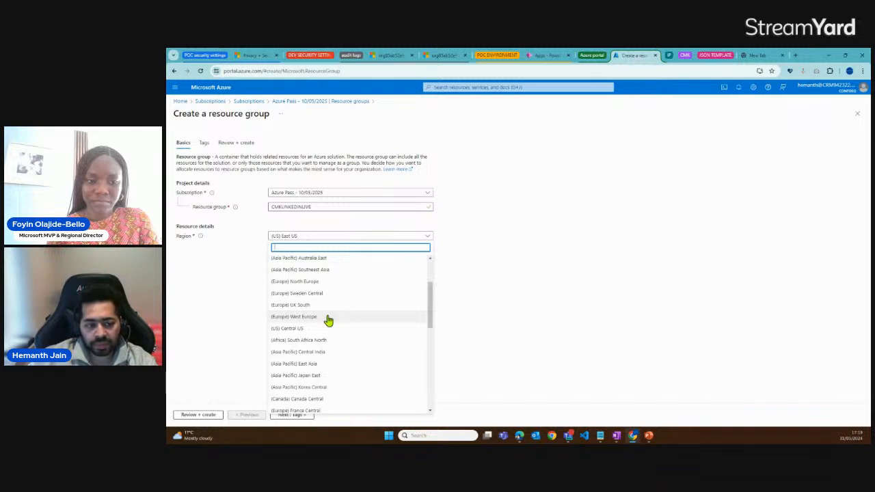
scroll(327, 331, down, 4)
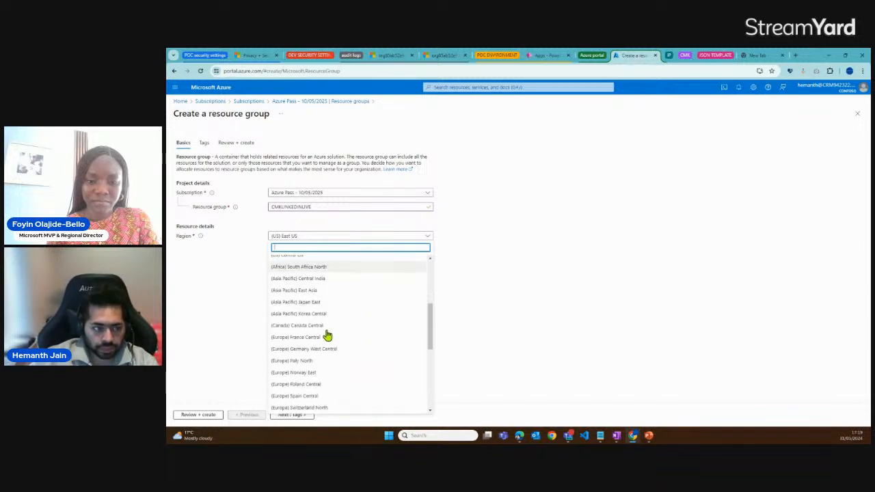
scroll(327, 331, up, 4)
text(eur)
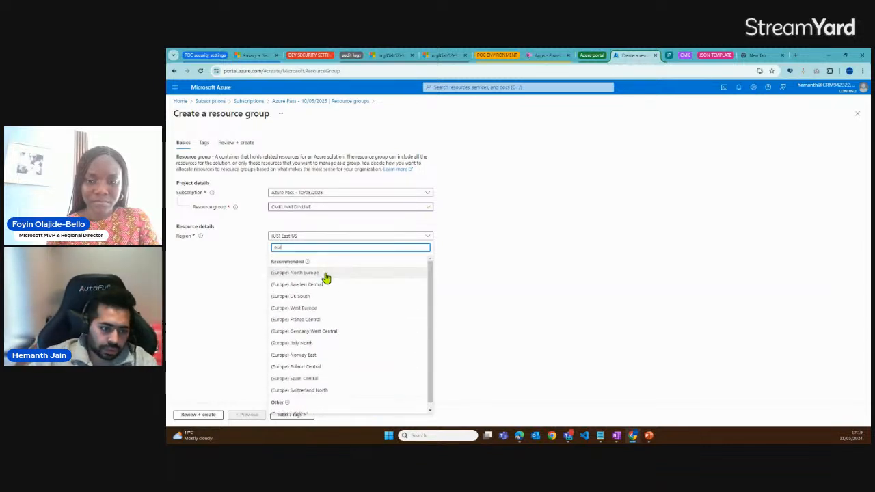
click(309, 310)
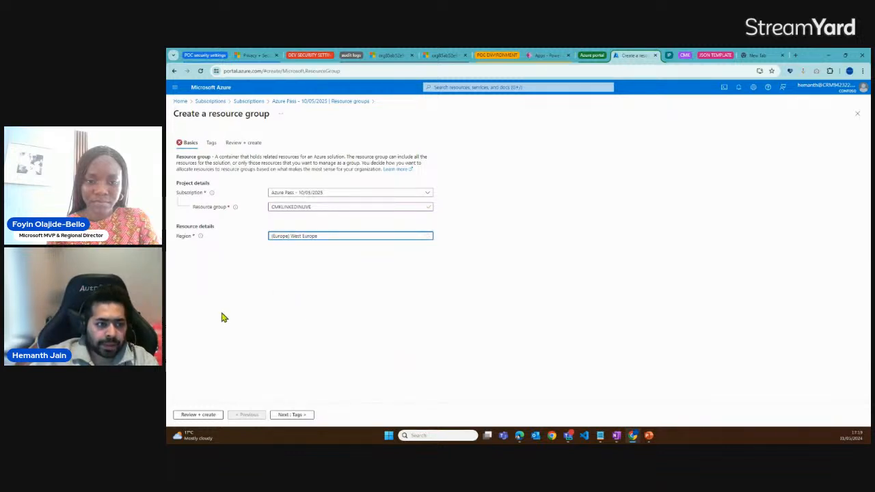
Create the CMKLINKEDINLIVE resource group without tags and open its overview
click(290, 415)
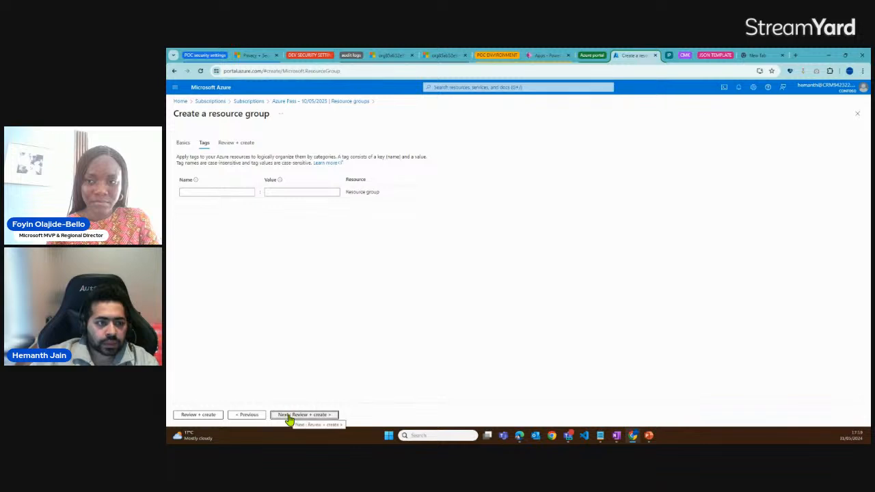
click(287, 415)
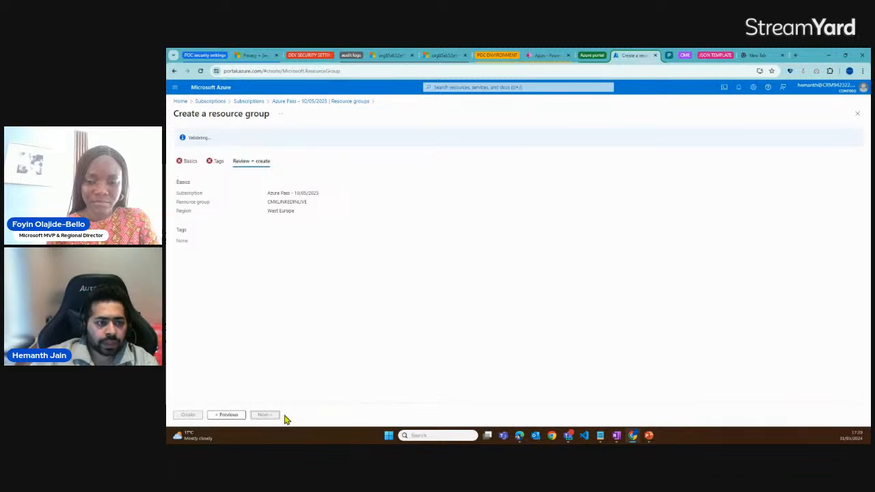
click(195, 415)
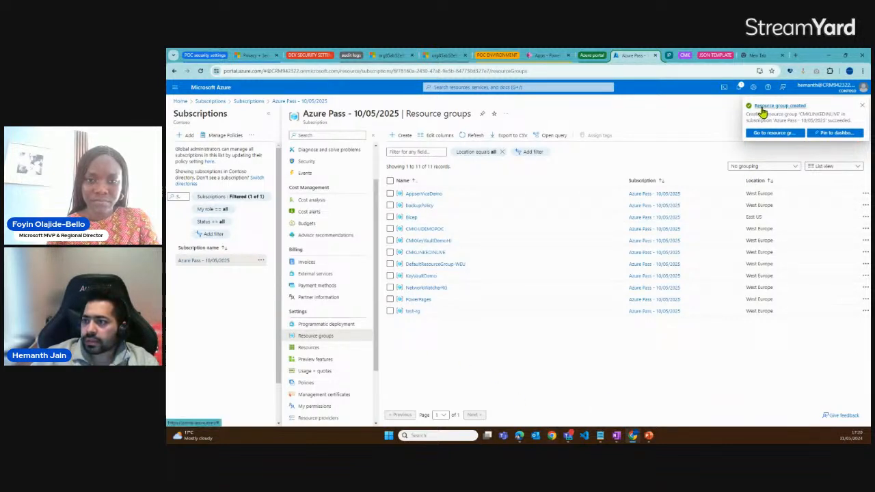
click(781, 134)
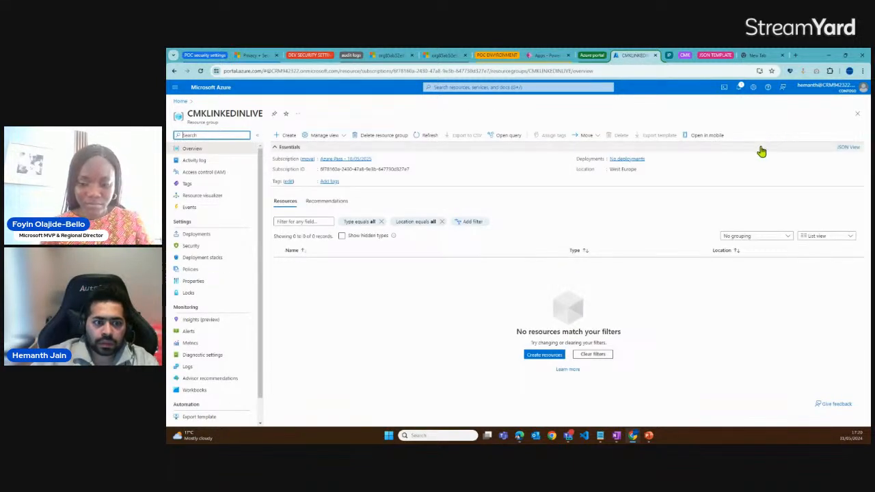
scroll(260, 227, down, 1)
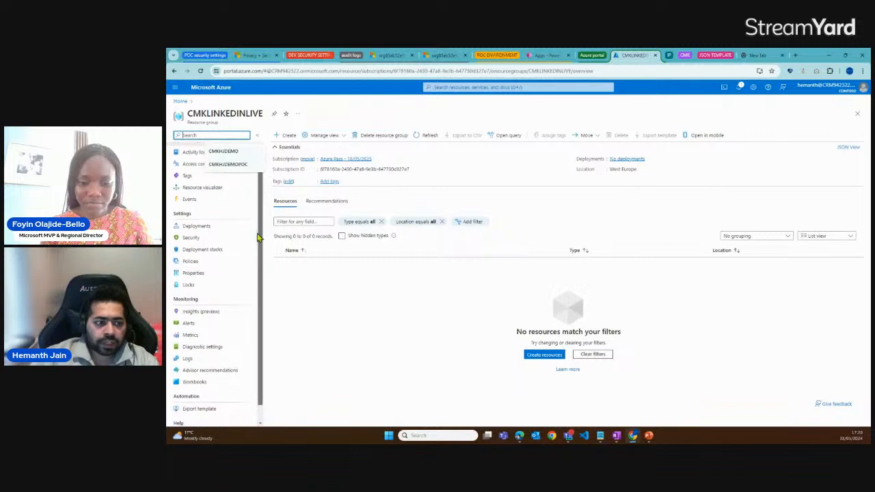
scroll(264, 263, up, 1)
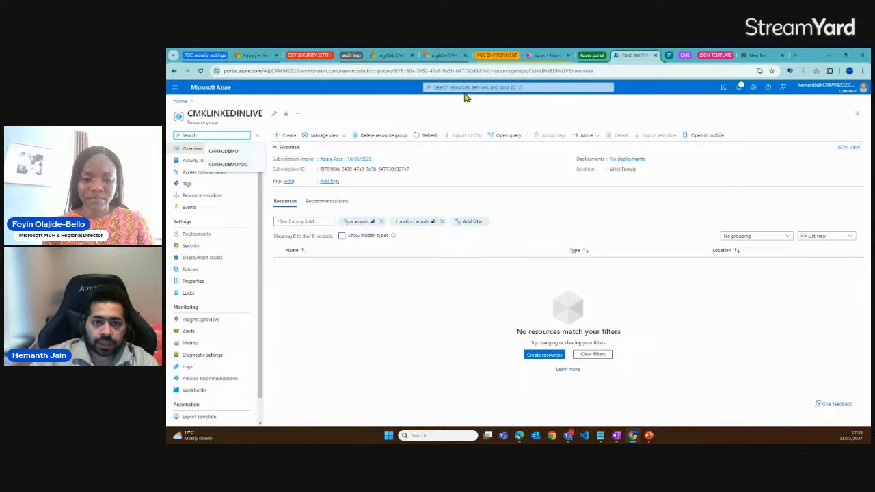
Search the Azure portal for Azure key vault and open the Key vaults service
click(465, 88)
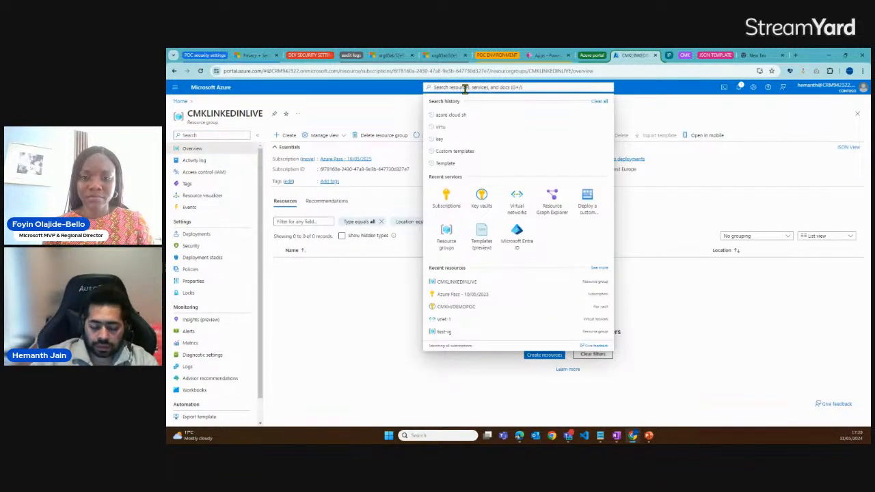
text(az)
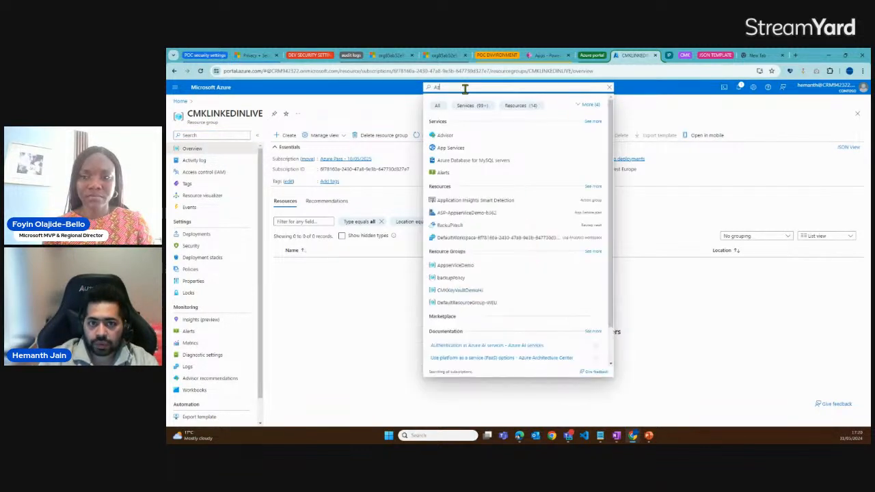
text(ure)
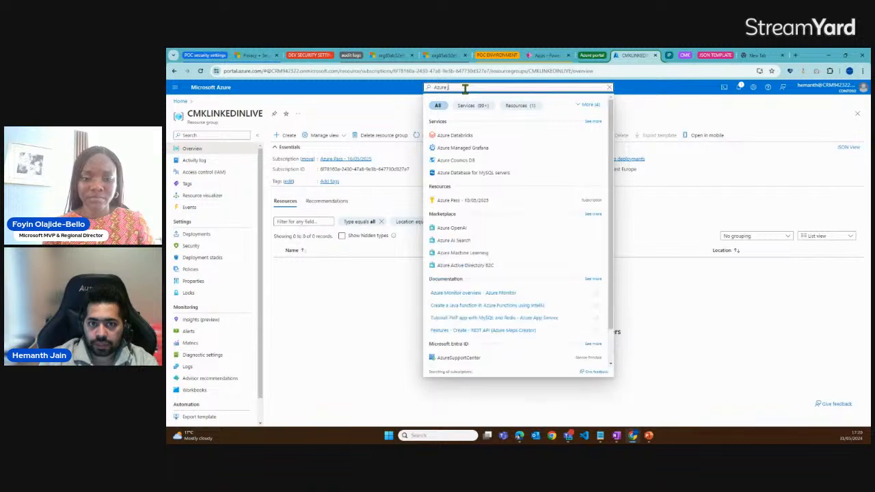
text( key vaul)
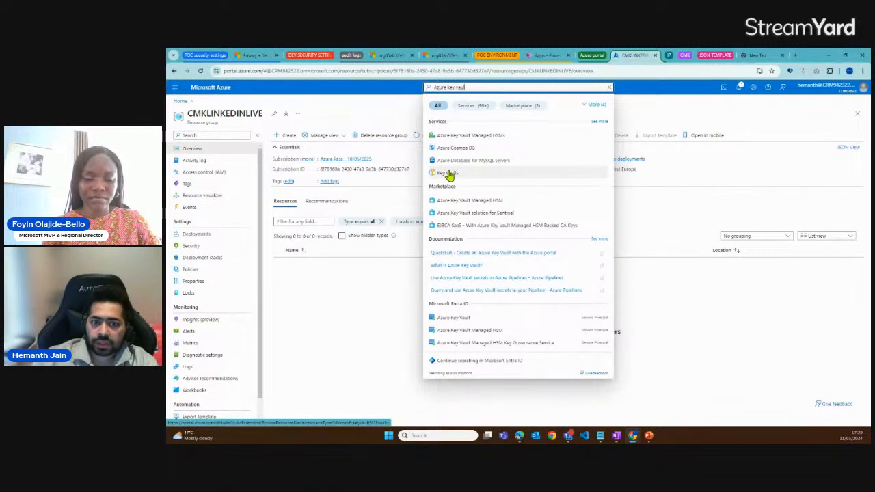
click(450, 173)
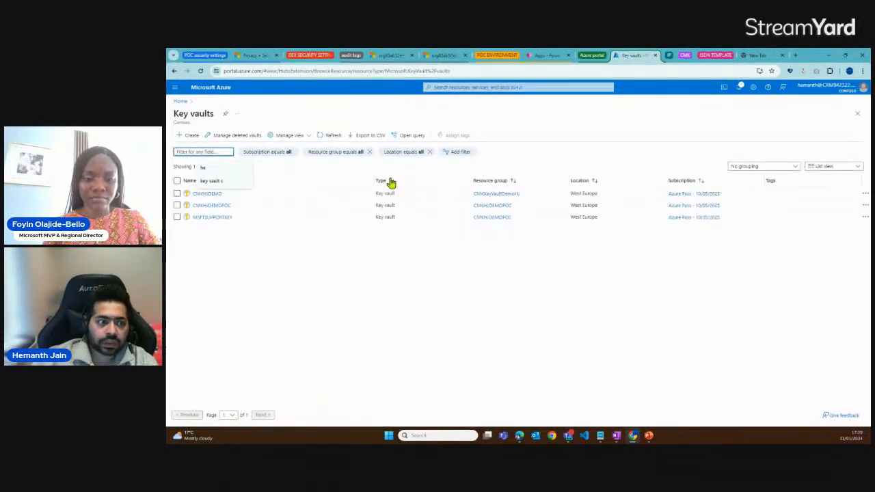
Start creating a key vault and assign it to the CMKLINKEDINLIVE resource group
click(191, 136)
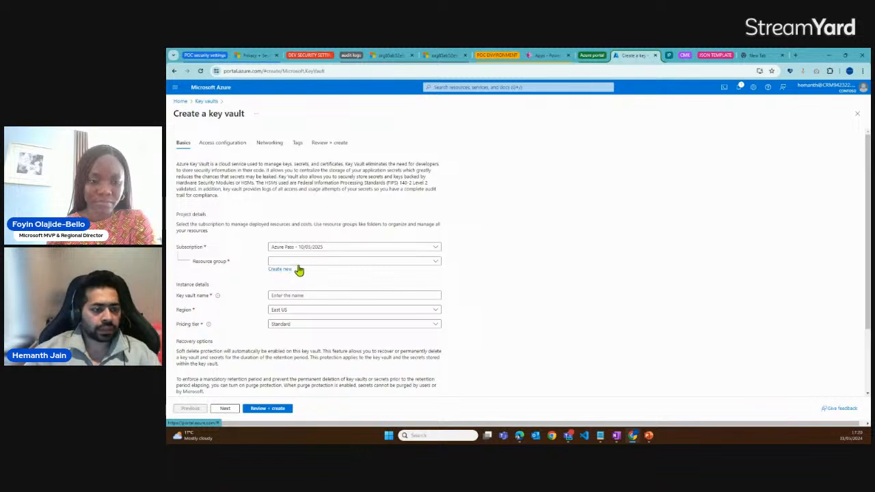
click(435, 264)
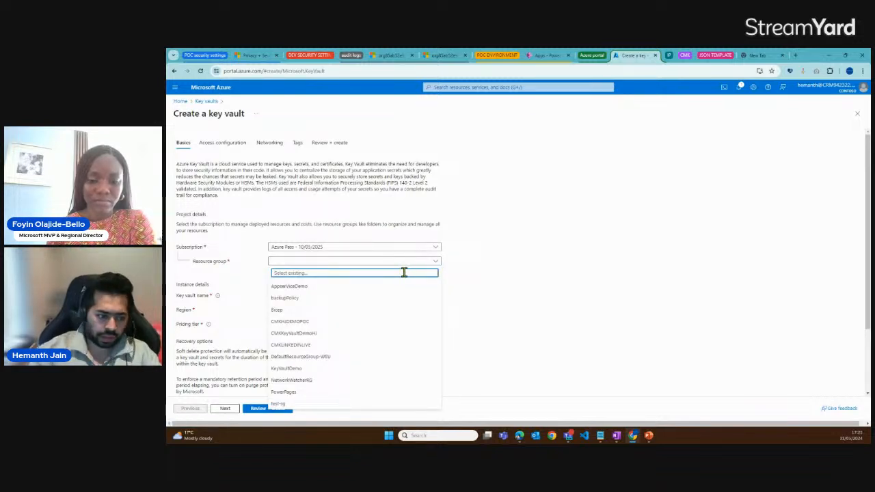
text(CMKL)
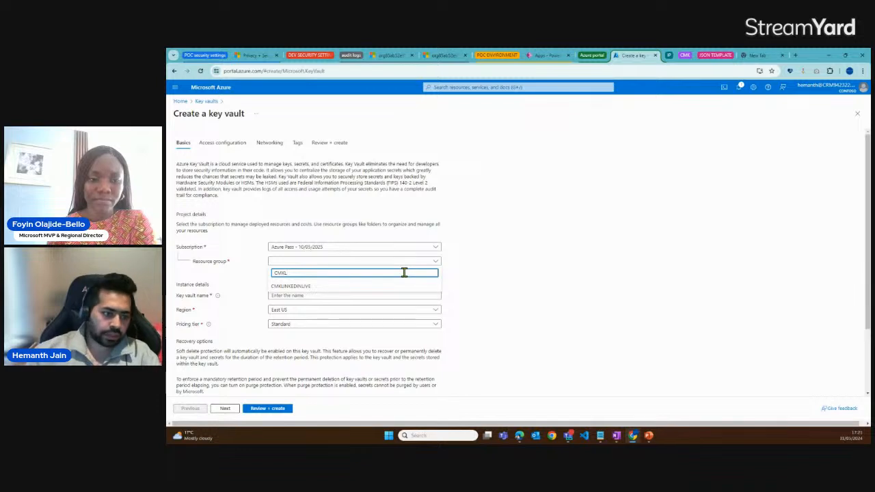
click(305, 287)
Name the new key vault CMKKEYLINLIVE
click(304, 295)
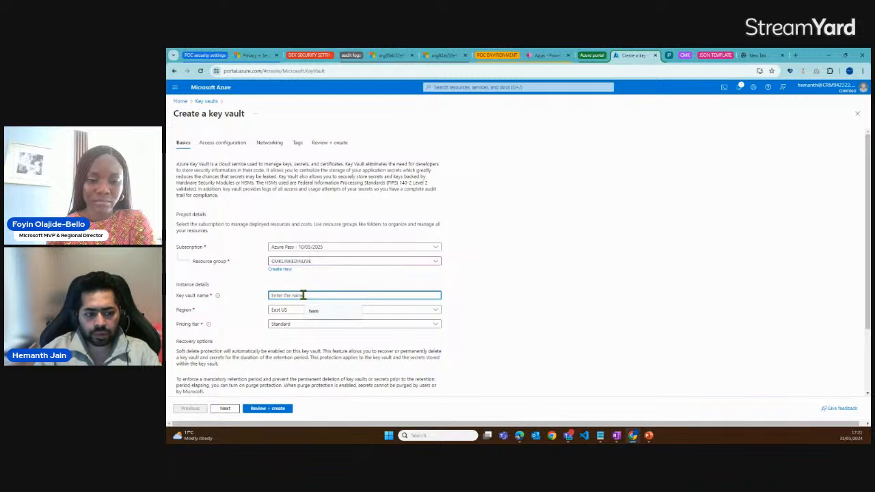
text(CMK)
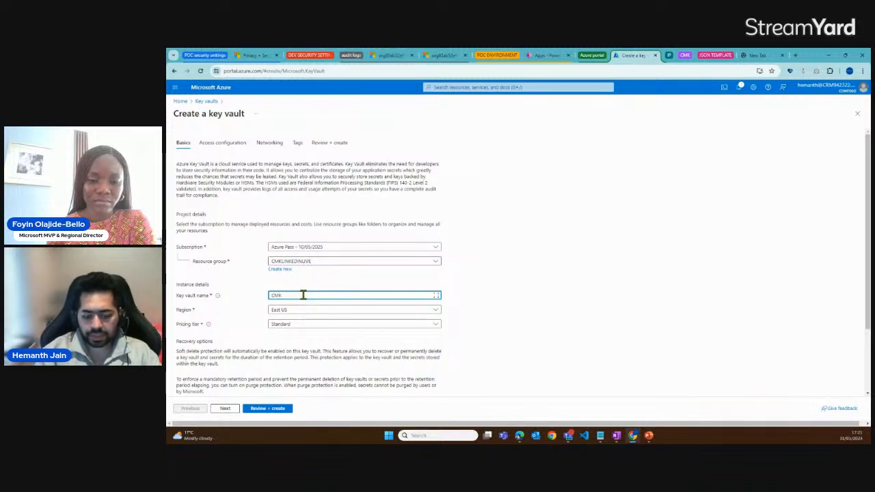
text(KEYLINLIVE)
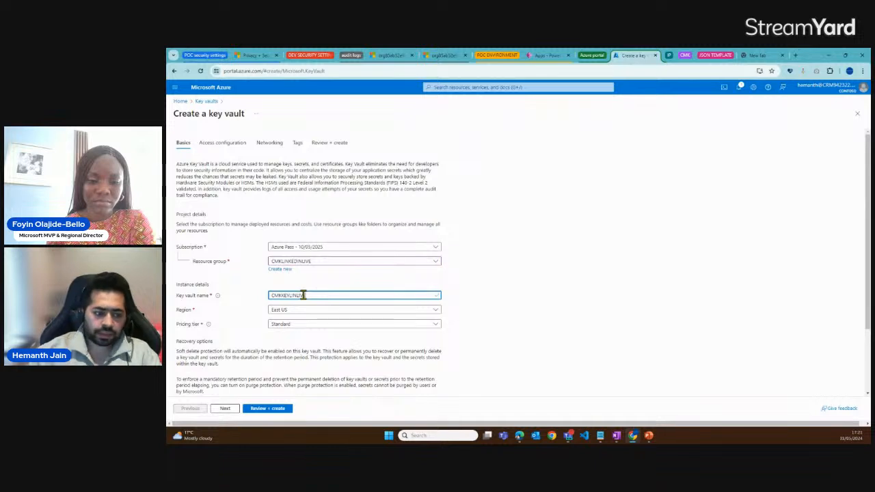
Set the new key vault's region to West Europe
click(177, 314)
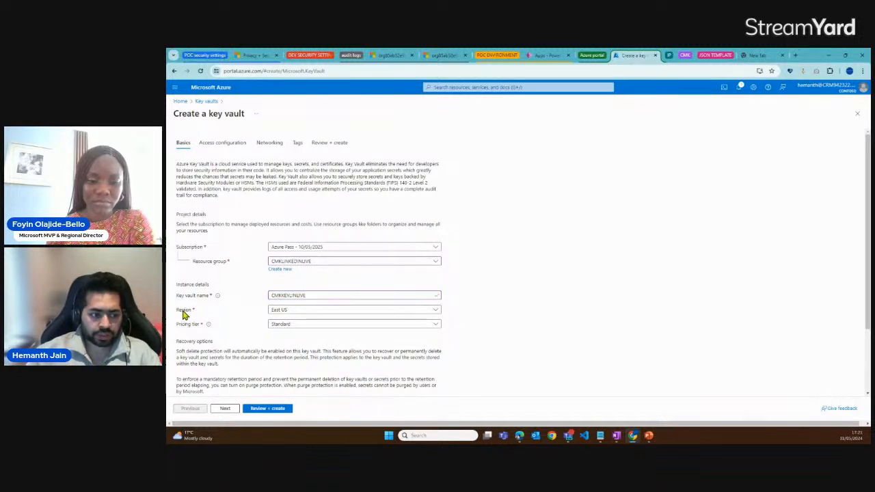
click(290, 313)
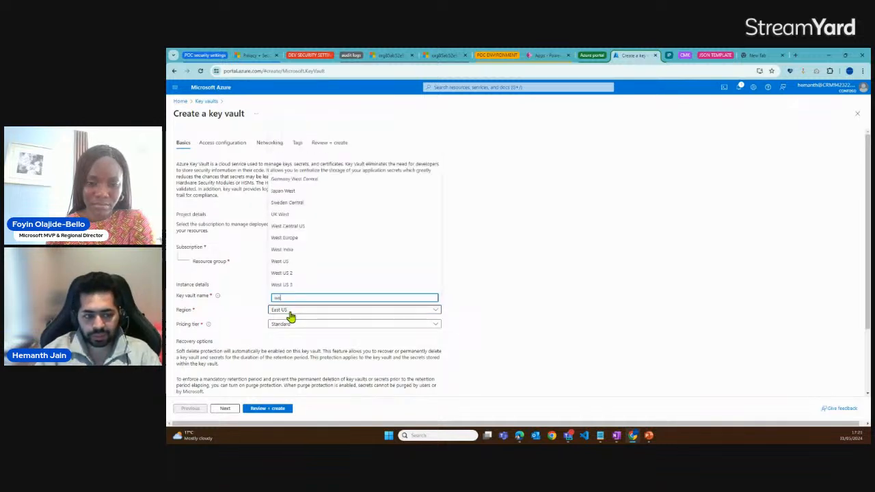
text(avl)
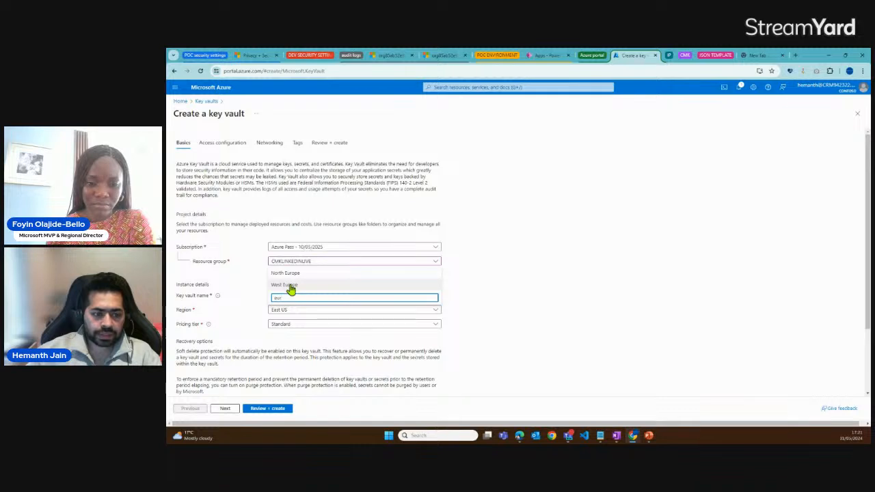
click(289, 287)
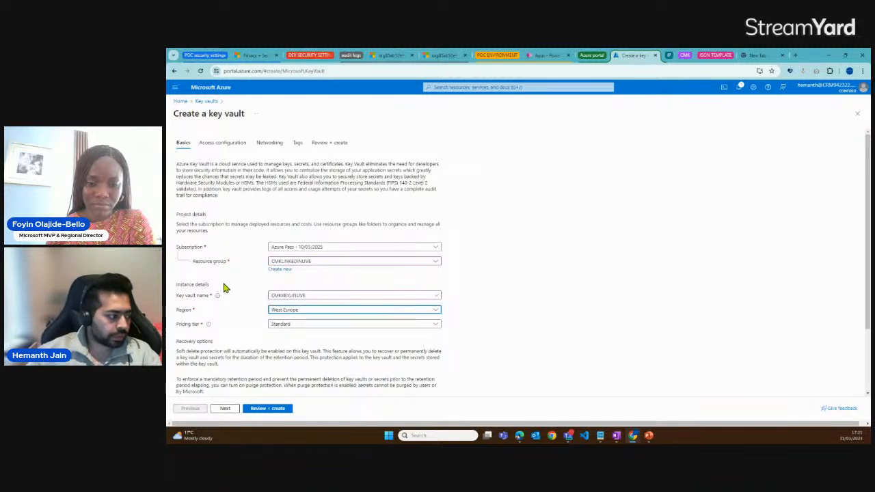
Proceed to the key vault's access configuration and highlight the Azure role-based access control permission model
click(226, 409)
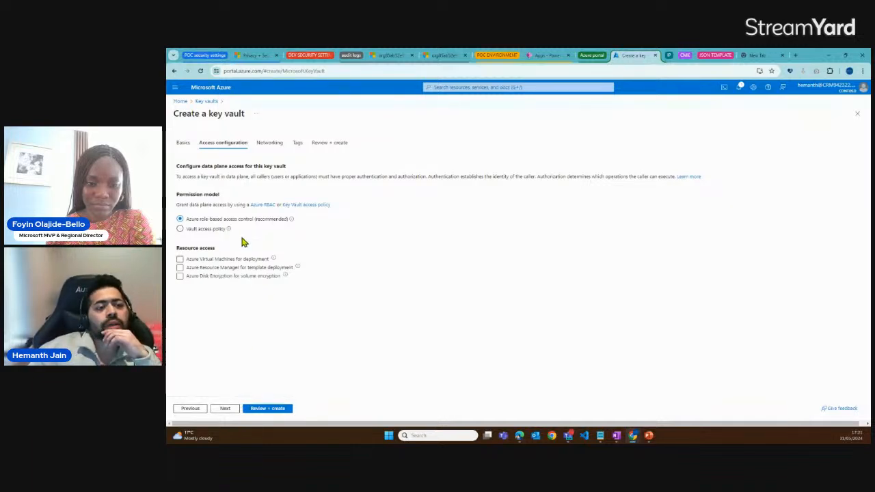
drag(219, 194, 289, 225)
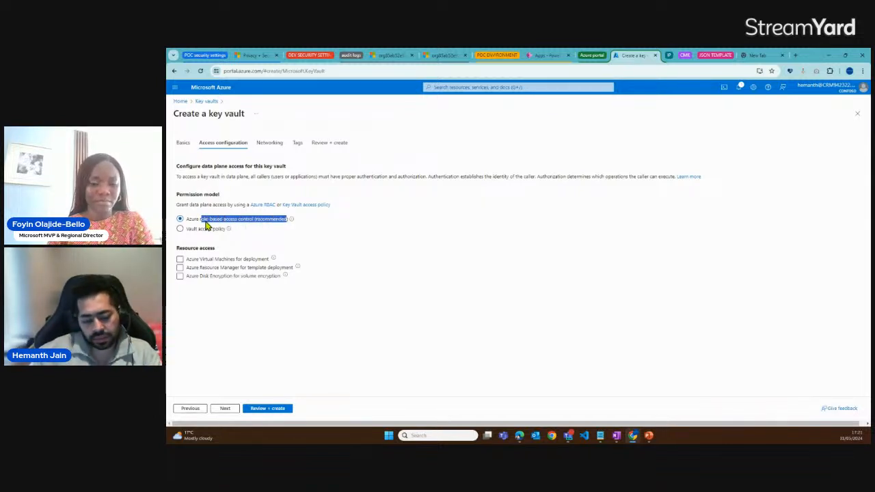
Create the key vault with Azure role-based access control, public access from all networks and no tags
drag(188, 230, 233, 235)
click(240, 229)
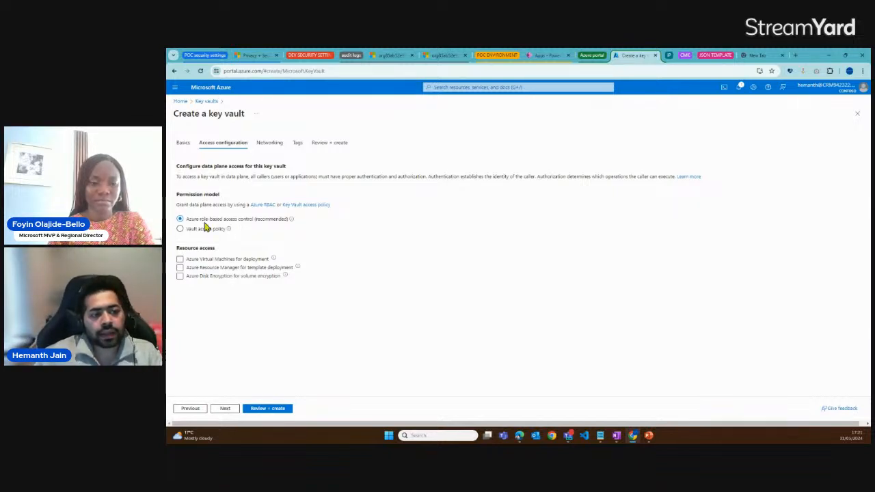
drag(203, 224, 247, 226)
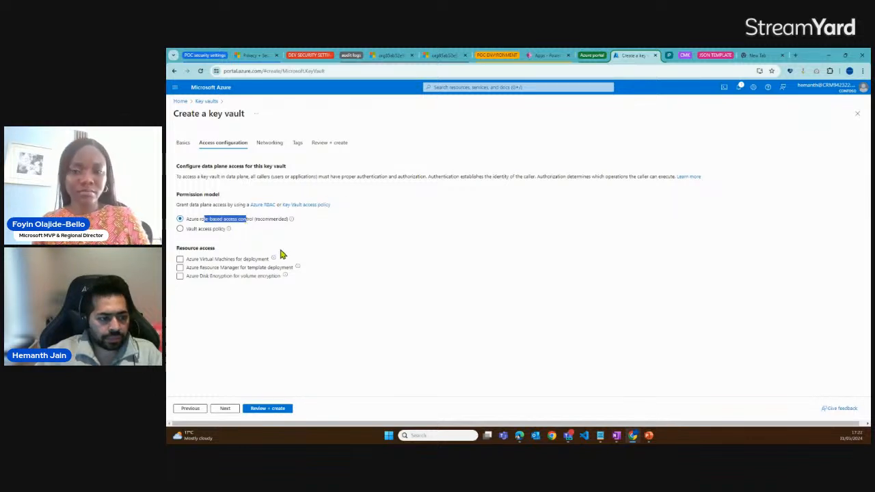
click(227, 413)
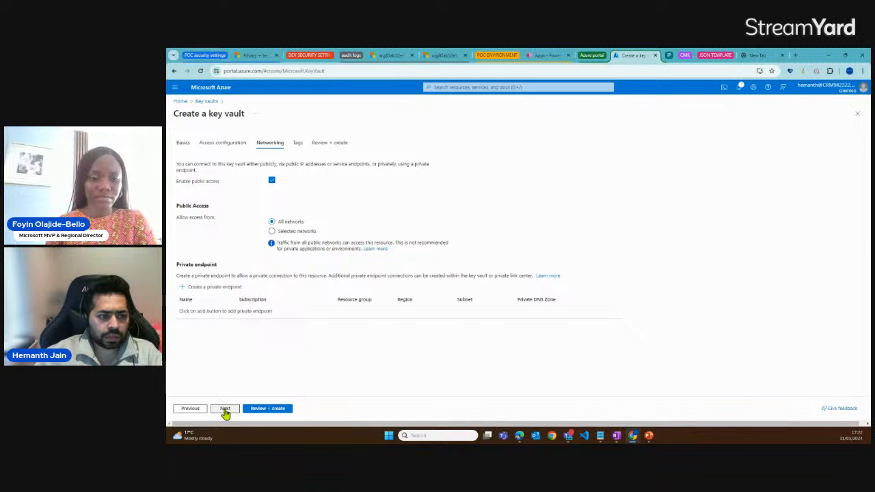
click(225, 410)
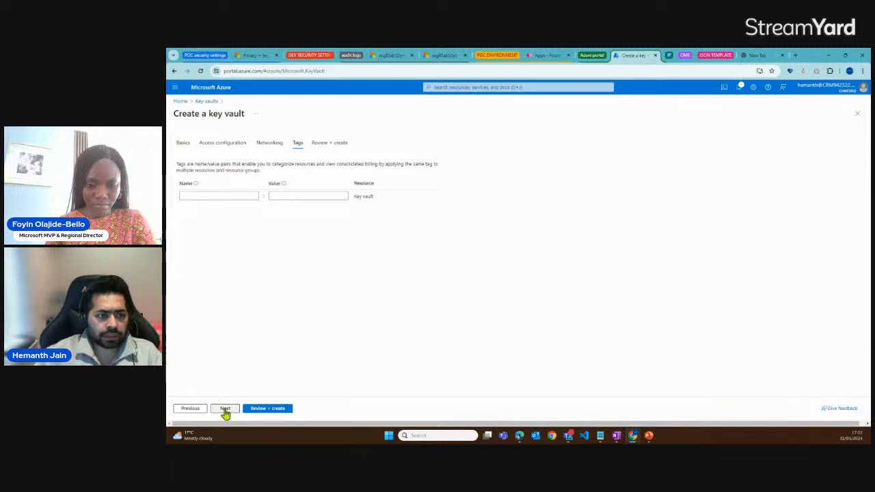
click(225, 411)
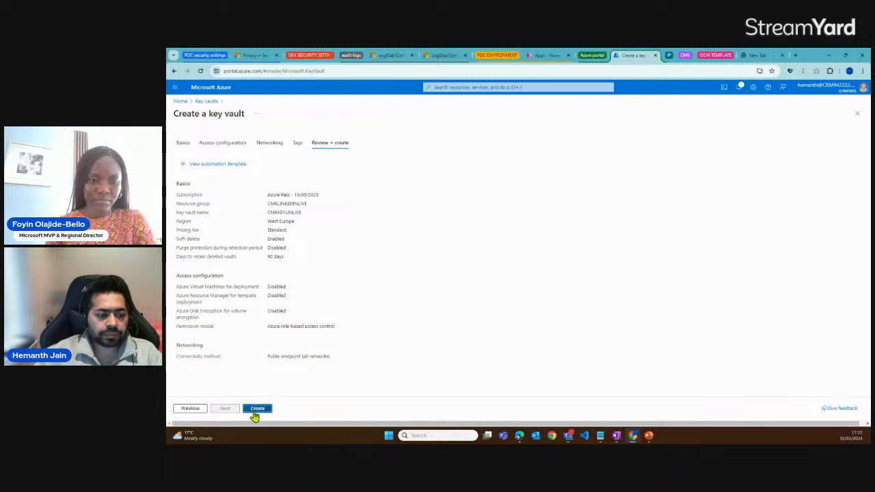
click(255, 411)
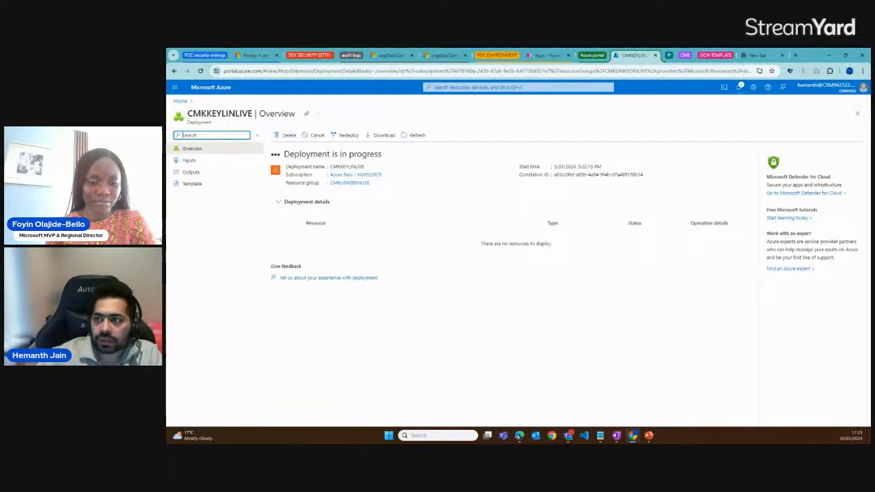
Check the key vault's deployment status, open the deployed CMKKEYLINLIVE resource, and highlight its name
click(740, 89)
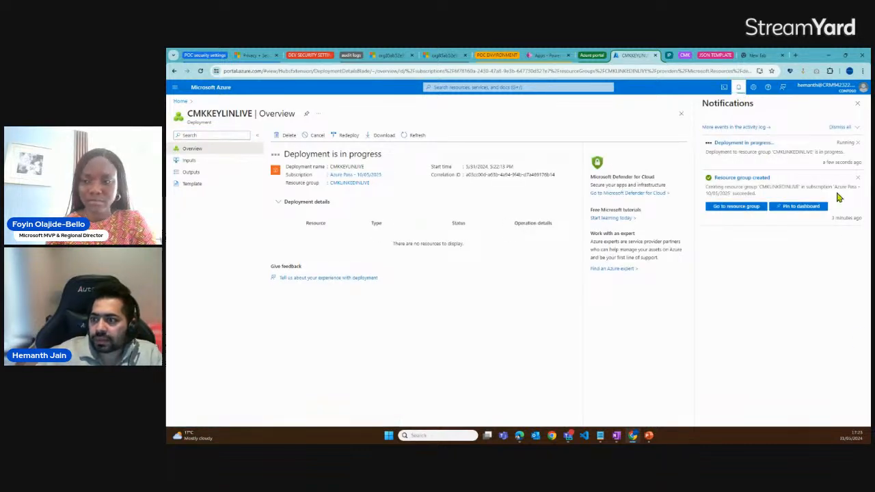
click(407, 139)
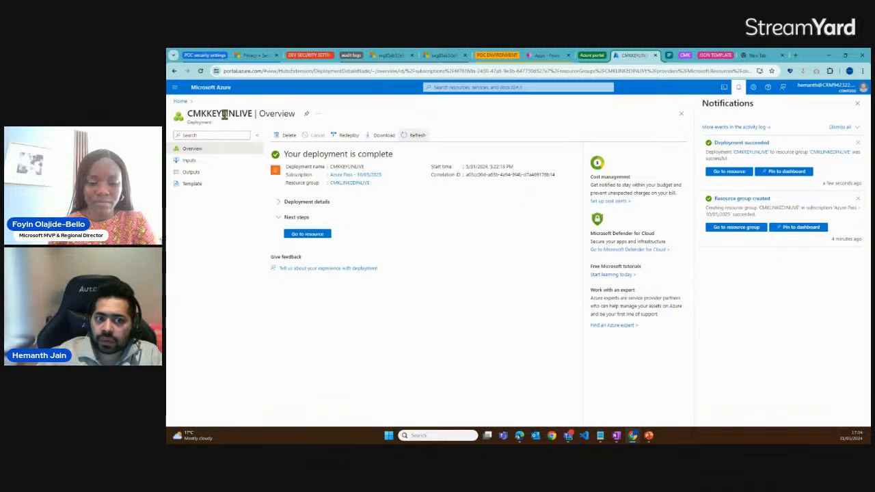
click(725, 177)
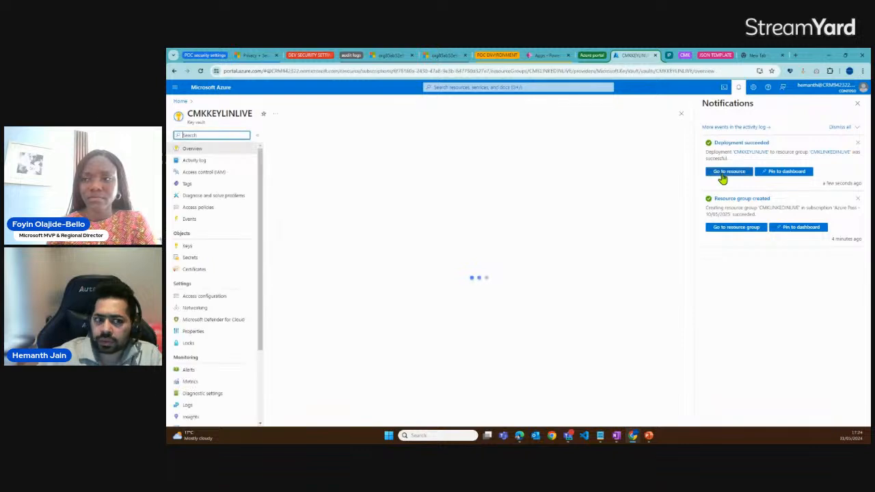
click(857, 103)
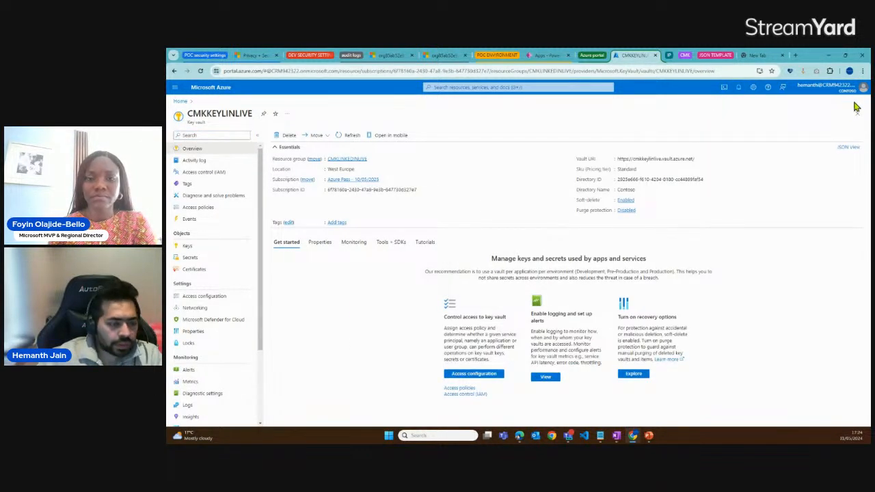
drag(188, 113, 256, 117)
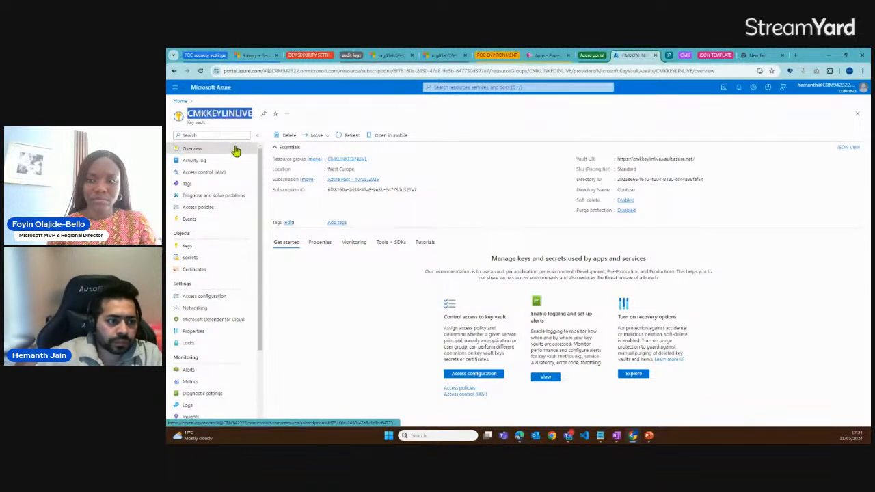
View the vault's keys and the key creation form, return to the key list, and highlight its access notice
click(188, 247)
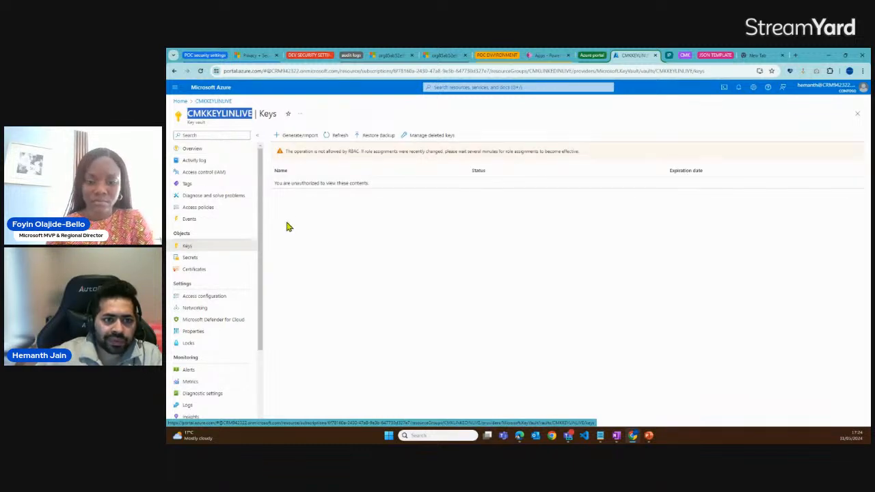
click(299, 139)
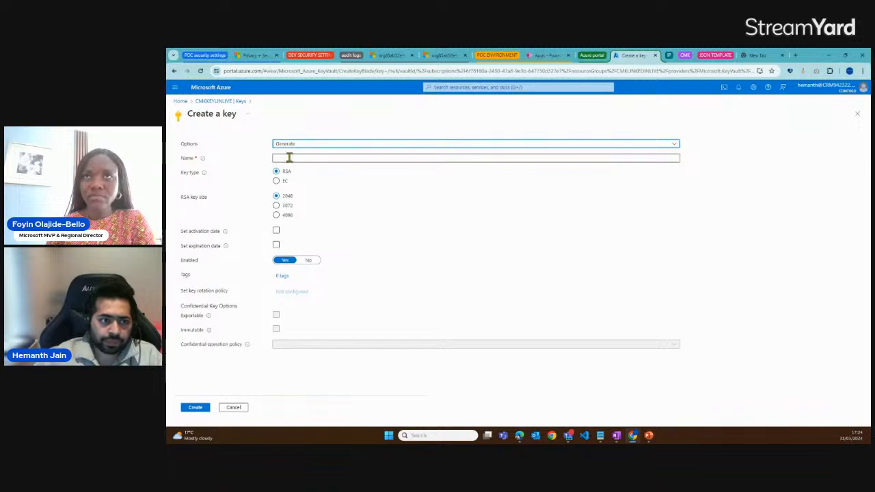
click(175, 71)
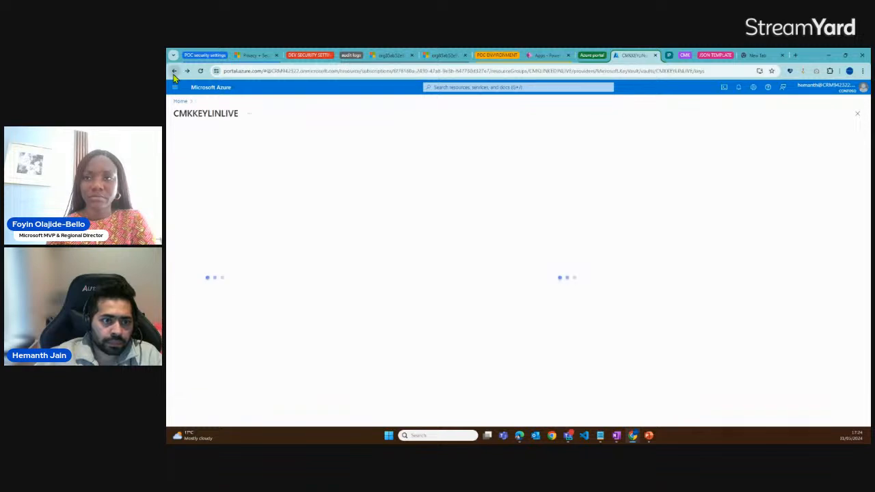
drag(288, 151, 595, 158)
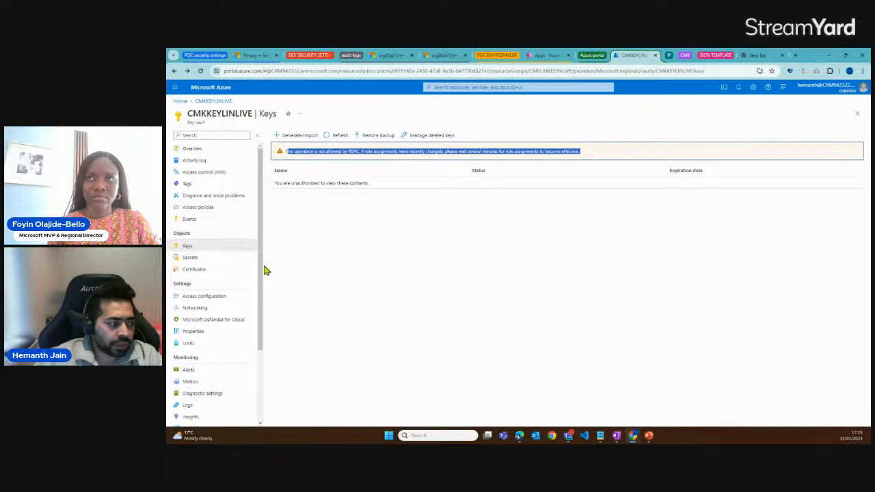
Enable purge protection in the key vault's properties and save the change
scroll(257, 271, down, 1)
scroll(256, 272, down, 1)
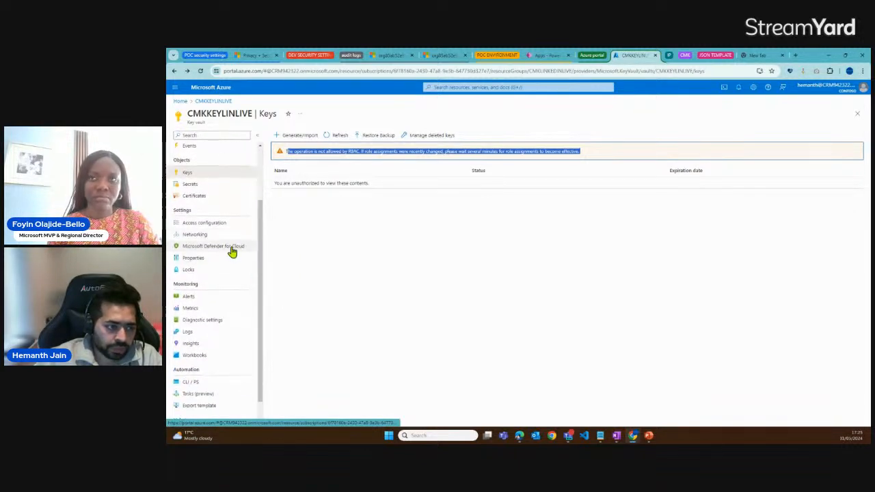
click(214, 258)
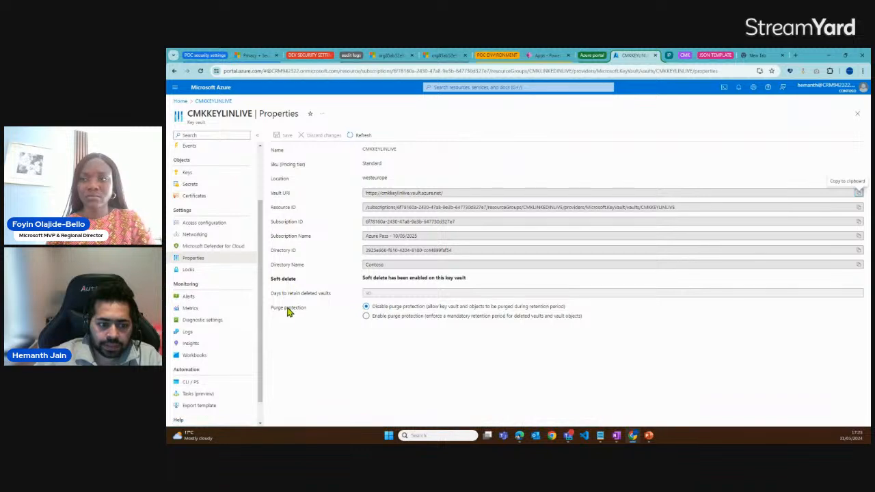
drag(274, 309, 311, 309)
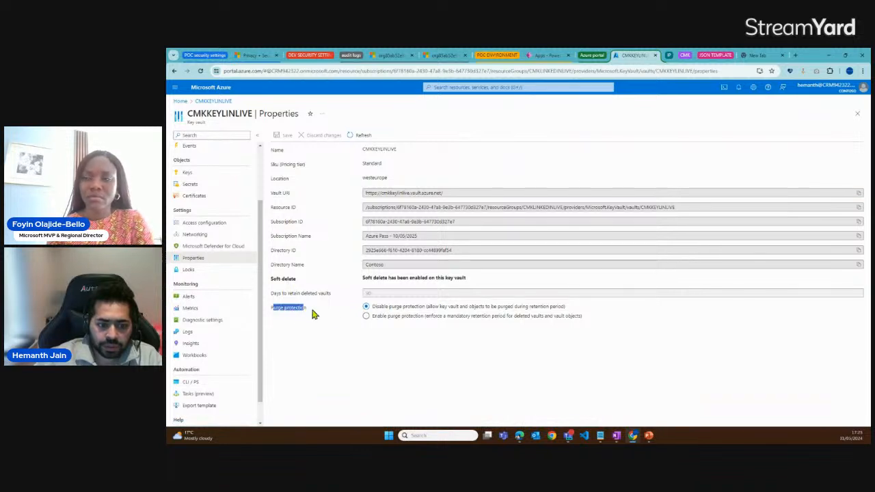
click(366, 316)
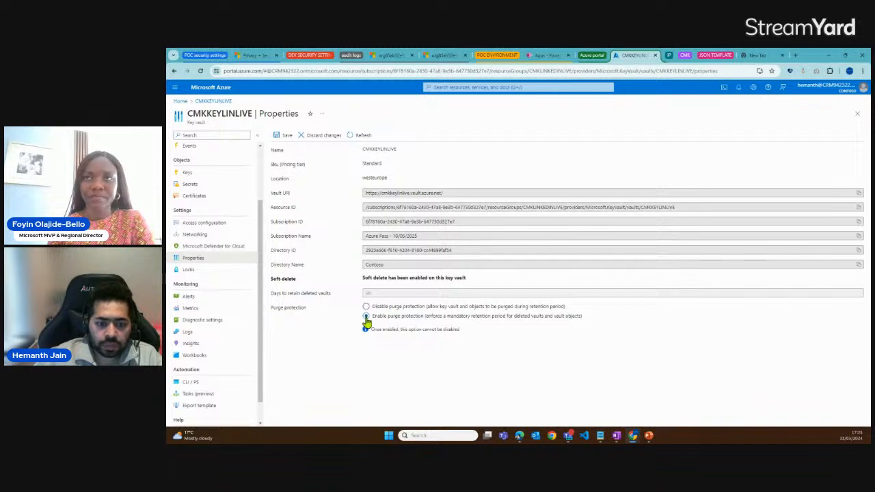
drag(382, 335, 457, 333)
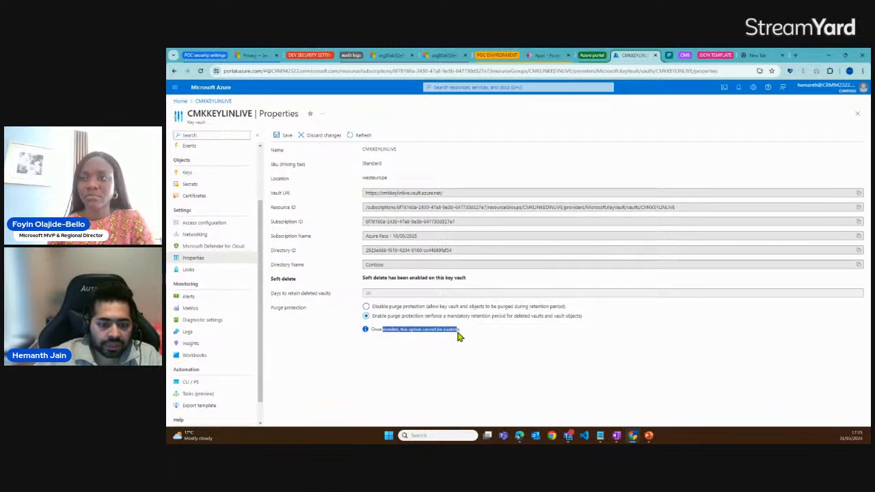
click(286, 136)
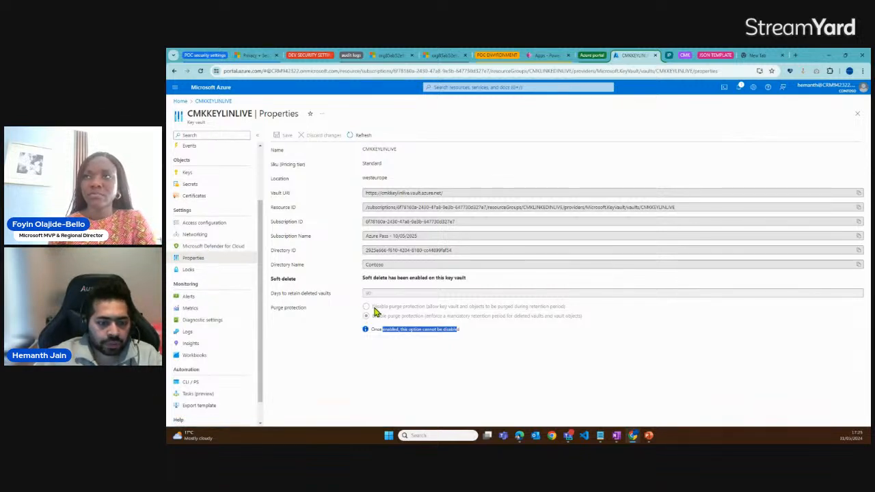
drag(308, 309, 272, 310)
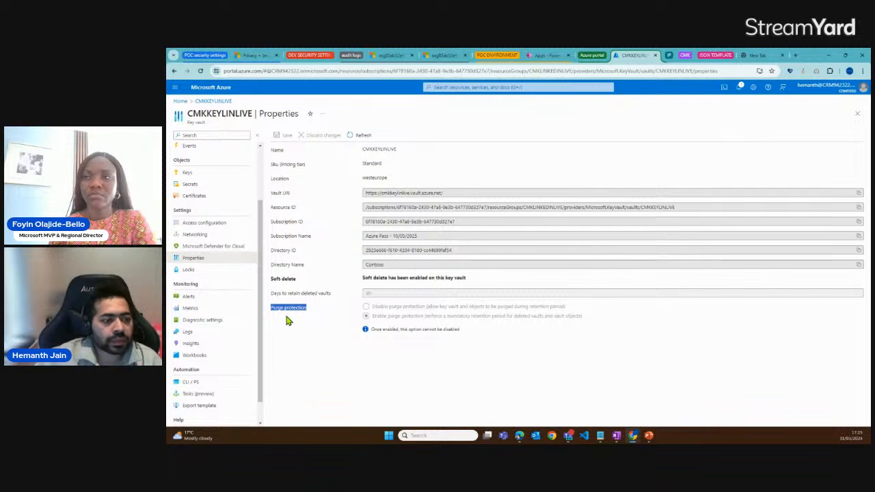
Examine the key vault's Keys and Access policies pages, highlighting the notice about role-based access control
click(195, 176)
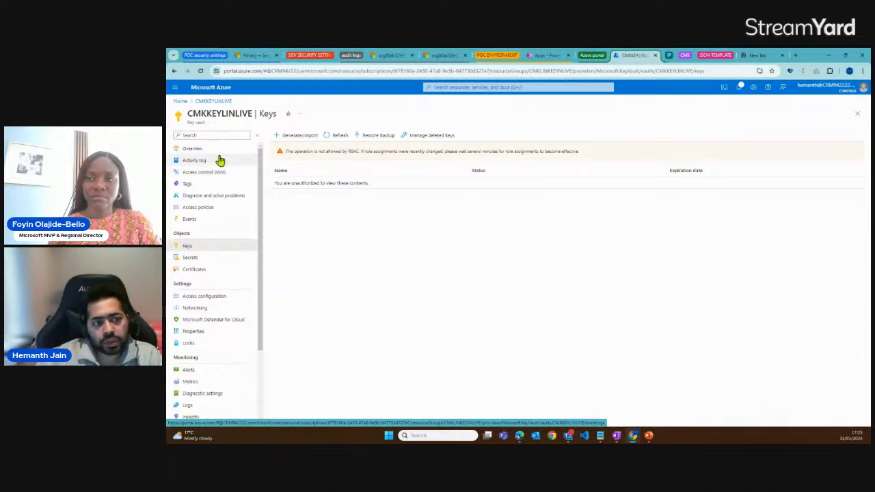
click(199, 207)
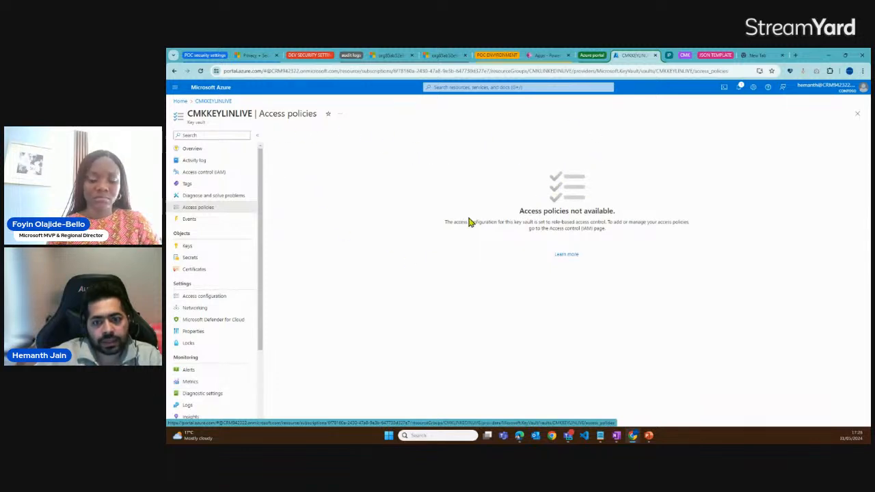
drag(520, 211, 608, 214)
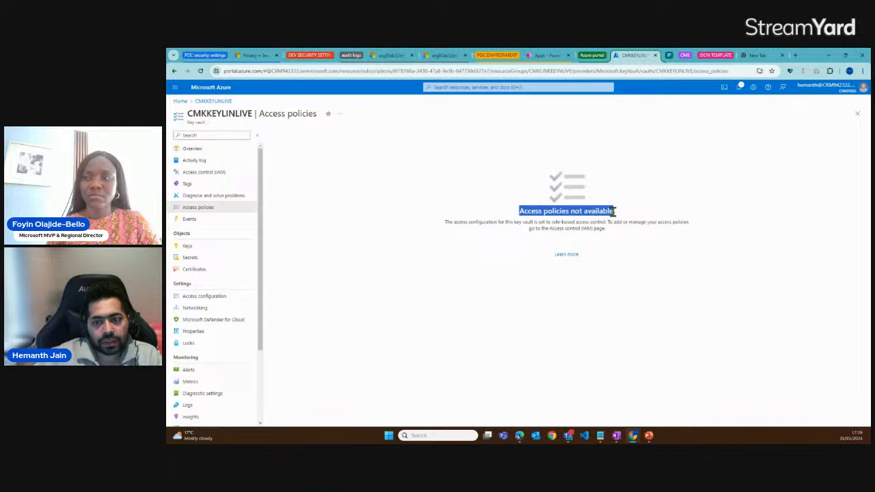
drag(514, 210, 615, 212)
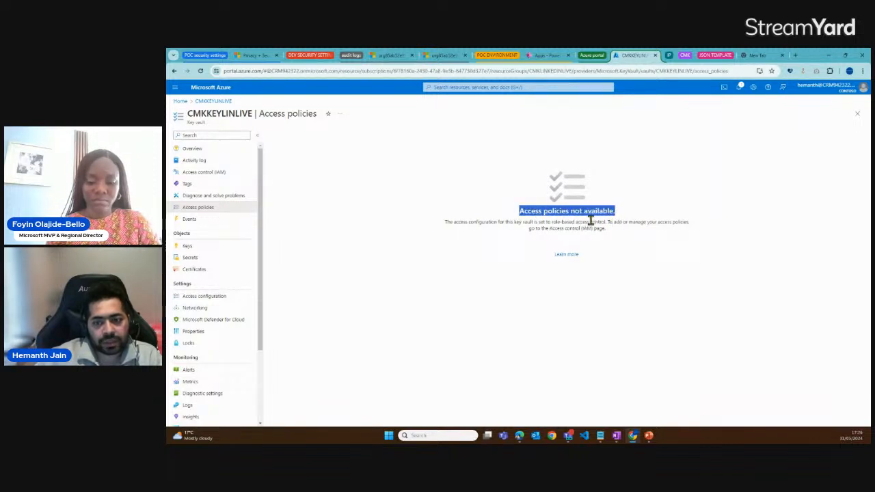
drag(553, 223, 608, 224)
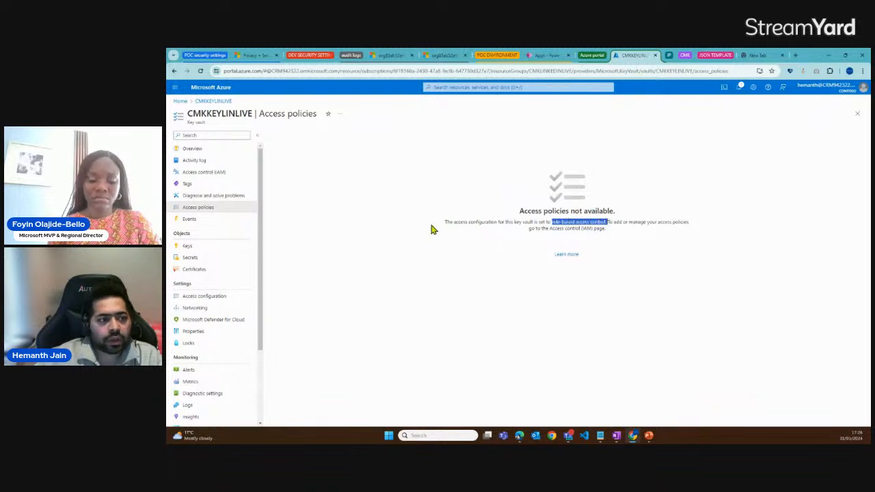
Start a role assignment in the key vault's access control, search roles for "Azure key vault", and choose Key Vault Administrator
click(212, 176)
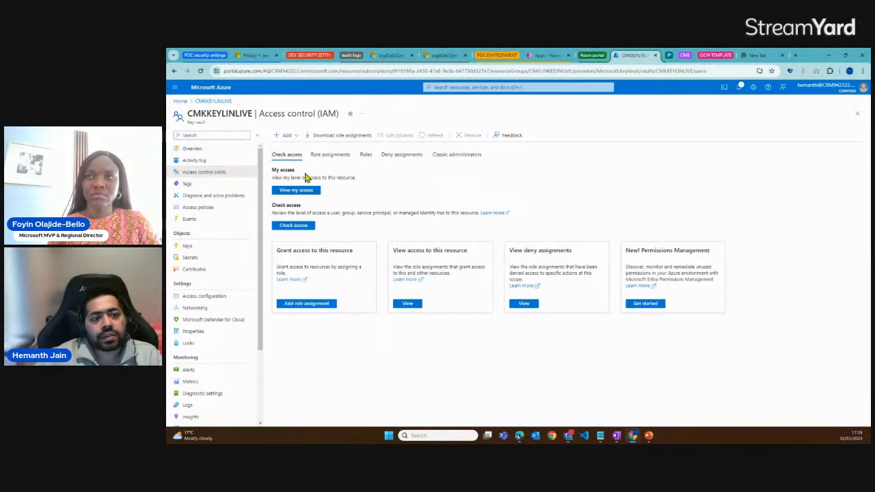
click(338, 156)
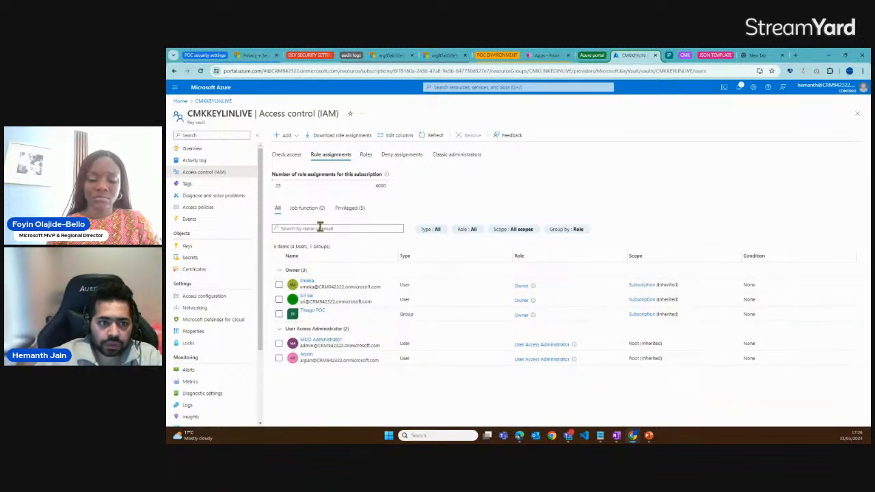
click(297, 136)
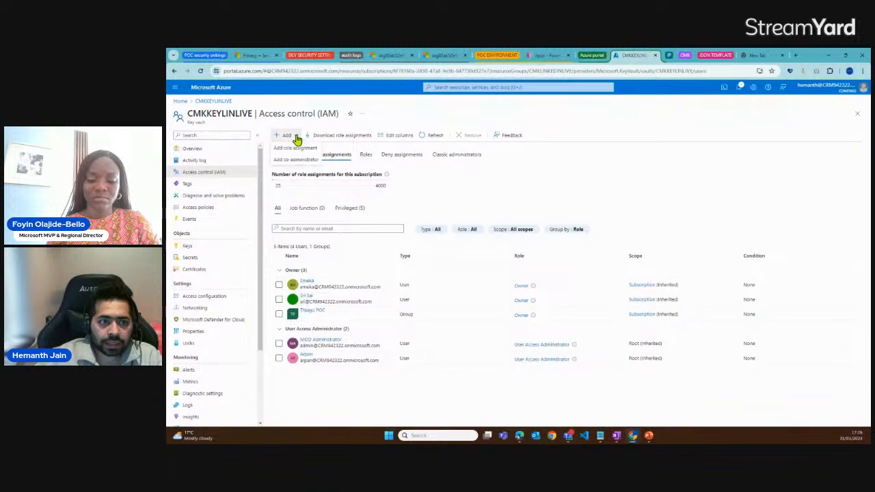
click(296, 149)
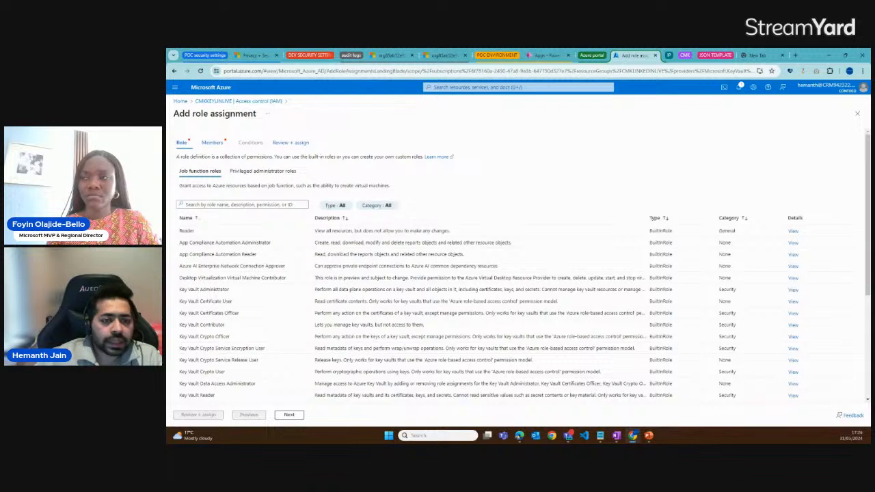
click(252, 205)
text(Azure key vault)
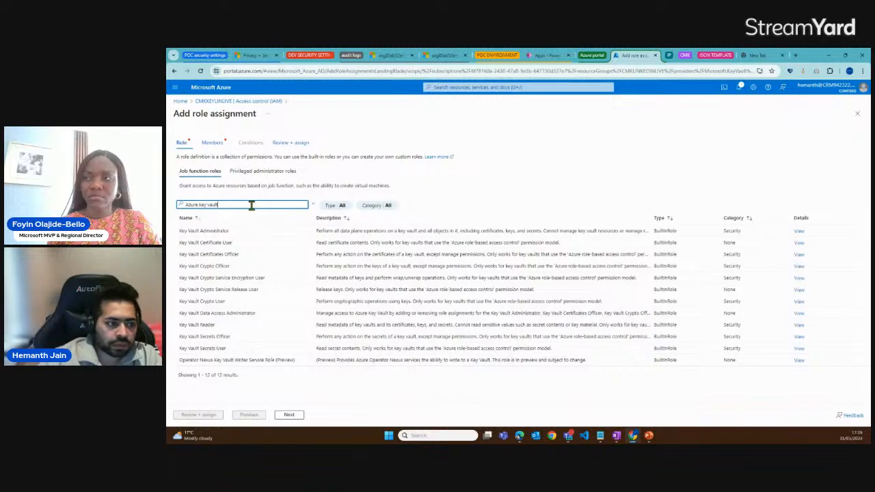
click(184, 231)
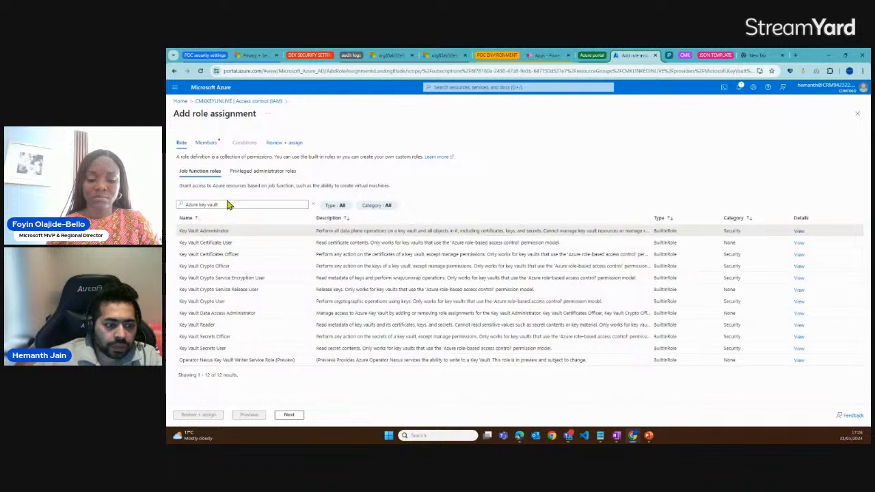
click(293, 416)
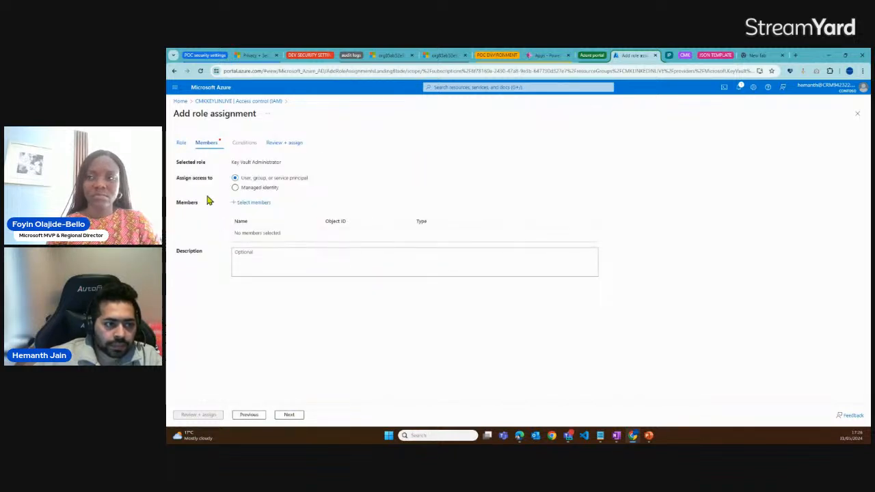
Open member selection for the Key Vault Administrator assignment and search for the intended user's account by name
drag(243, 179, 307, 186)
click(254, 202)
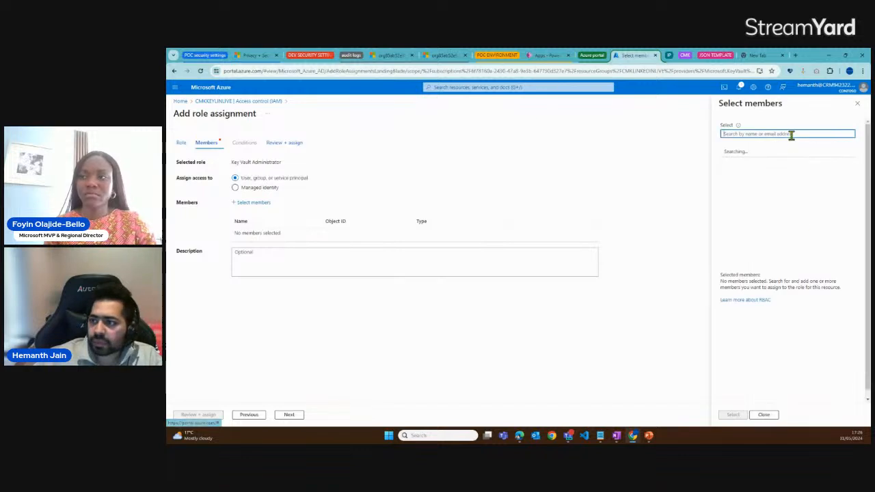
text(hemanth)
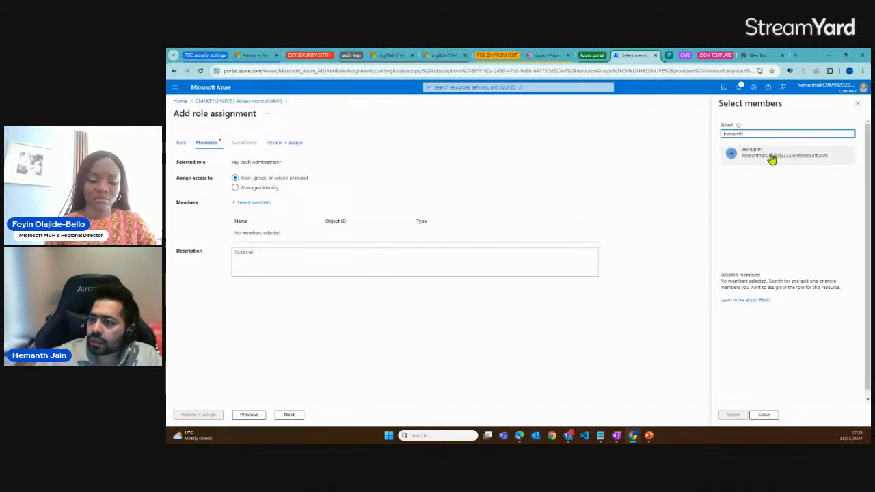
click(772, 158)
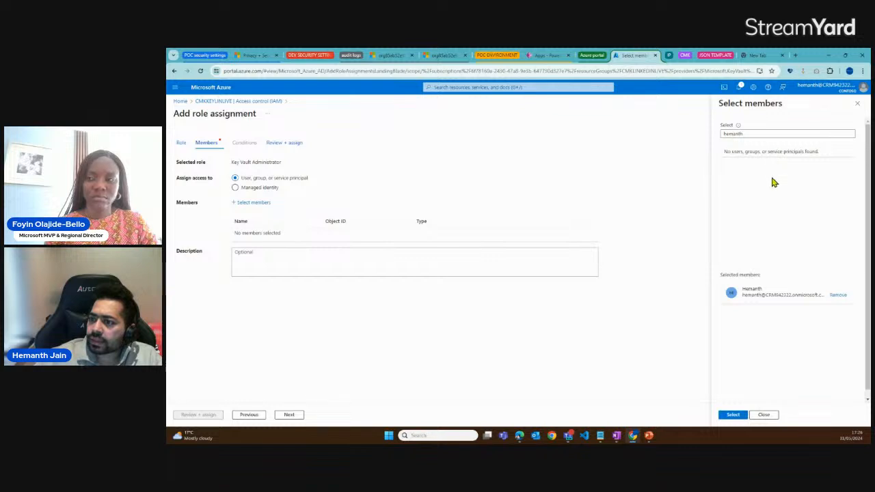
click(765, 297)
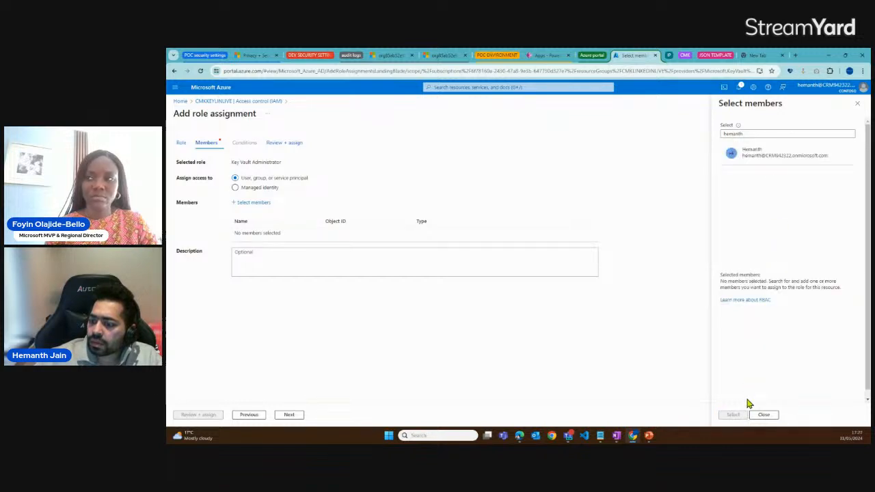
Review the role assignment's summary, highlight its scope, and recheck the member settings
click(280, 415)
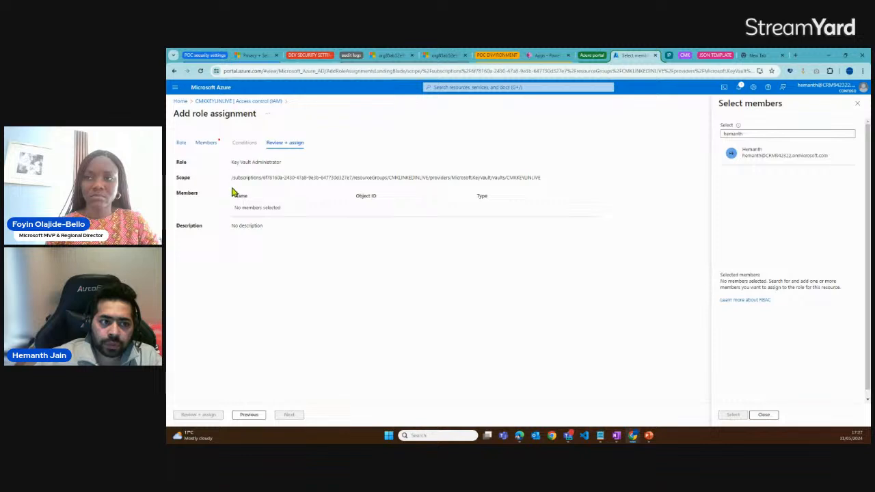
drag(235, 163, 545, 182)
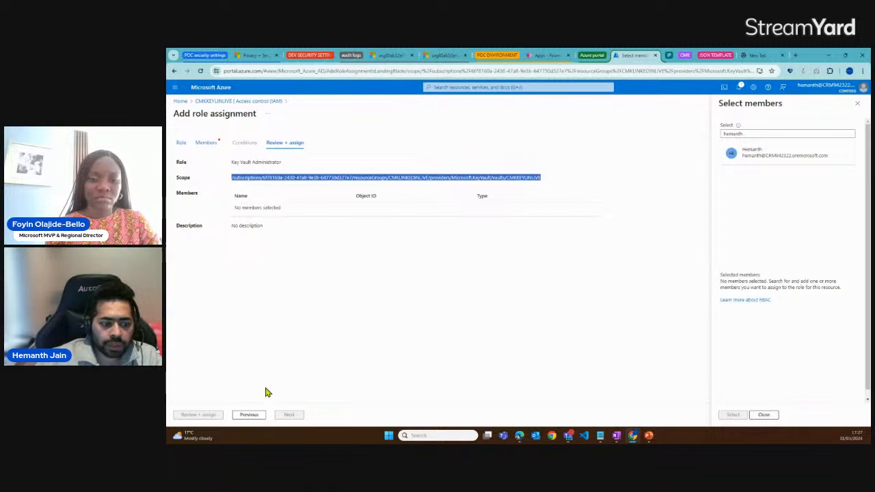
click(213, 145)
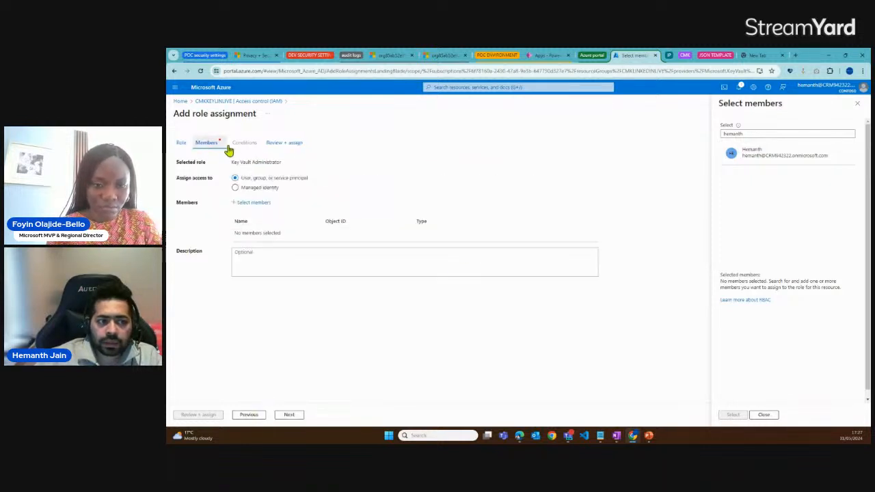
click(284, 143)
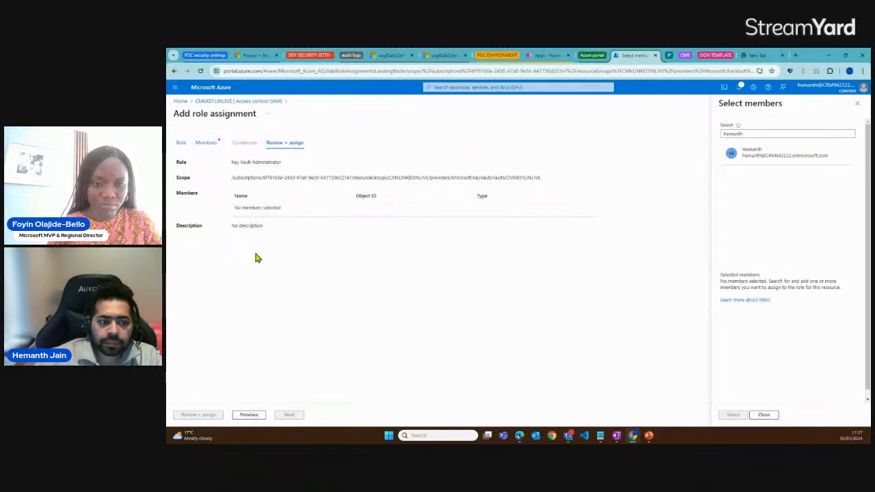
Add the found user as a member and complete the Key Vault Administrator role assignment
click(751, 153)
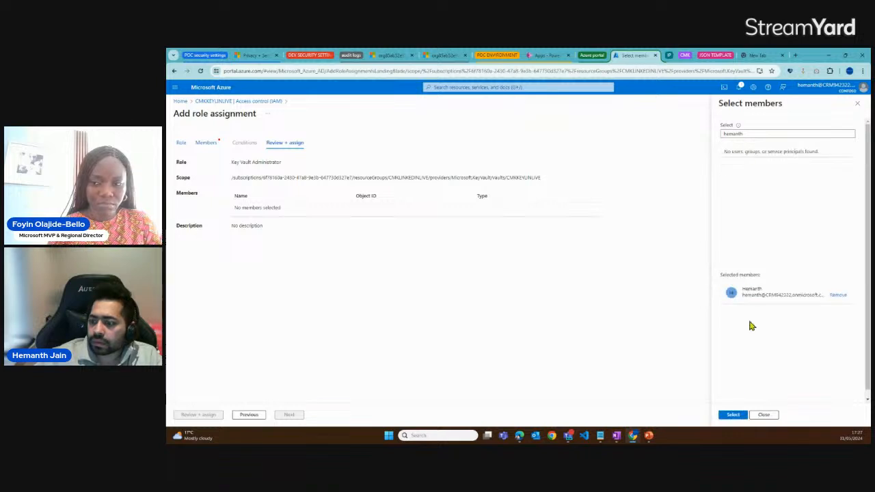
click(733, 414)
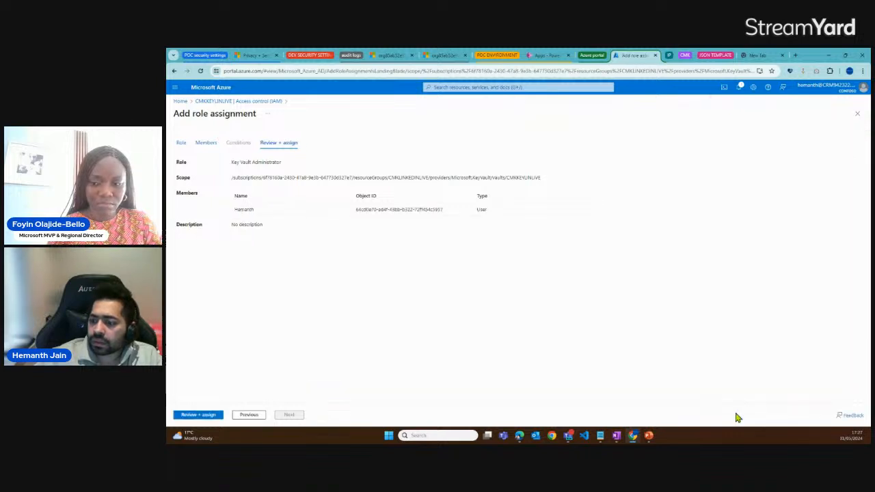
click(206, 415)
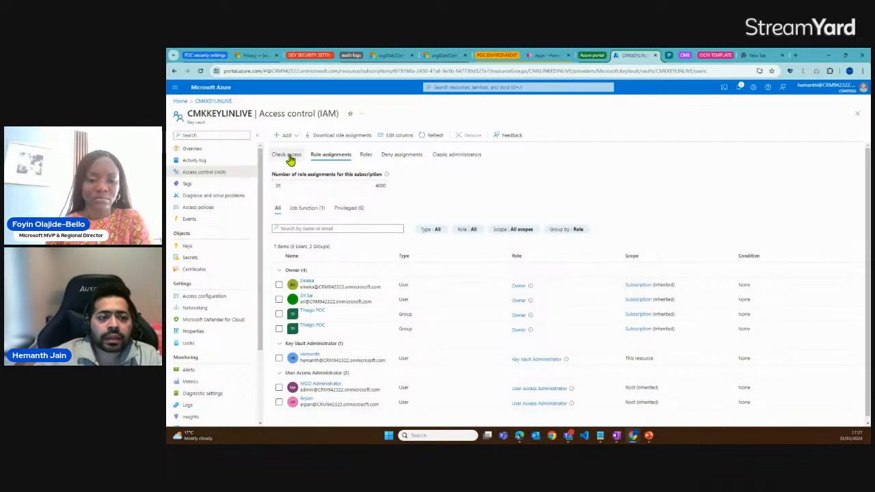
Generate a 2048-bit RSA key named CMKRSAKEY in the key vault
click(196, 247)
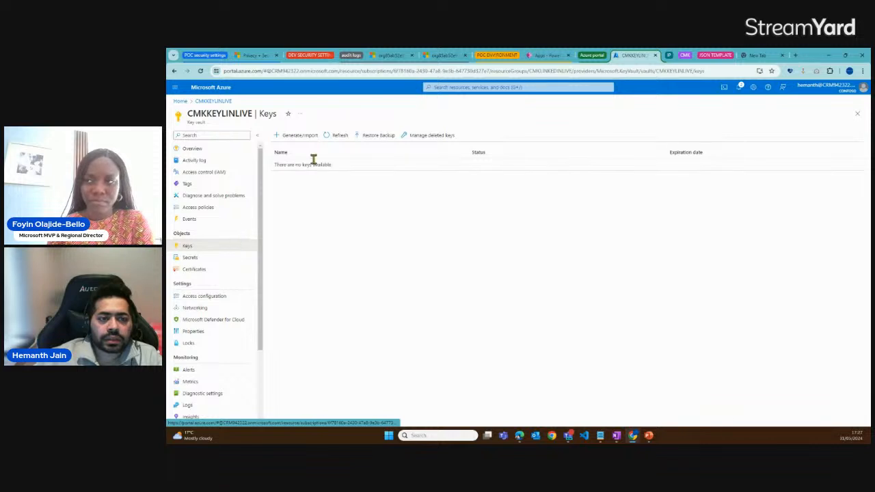
click(301, 136)
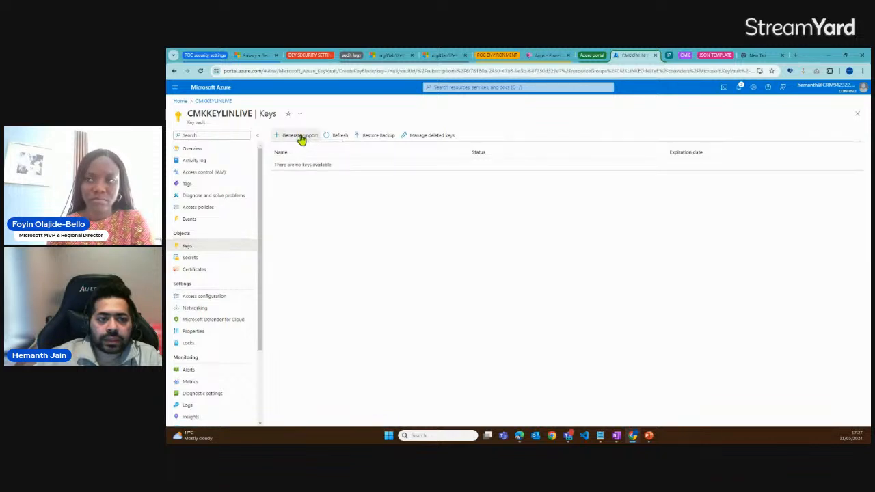
click(294, 160)
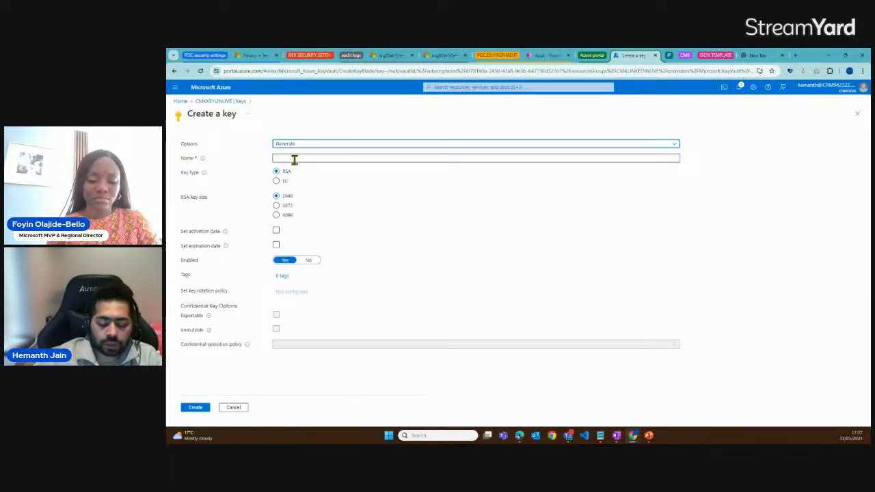
click(294, 159)
text(CMKRSAKET)
key(BackSpace)
text(Y)
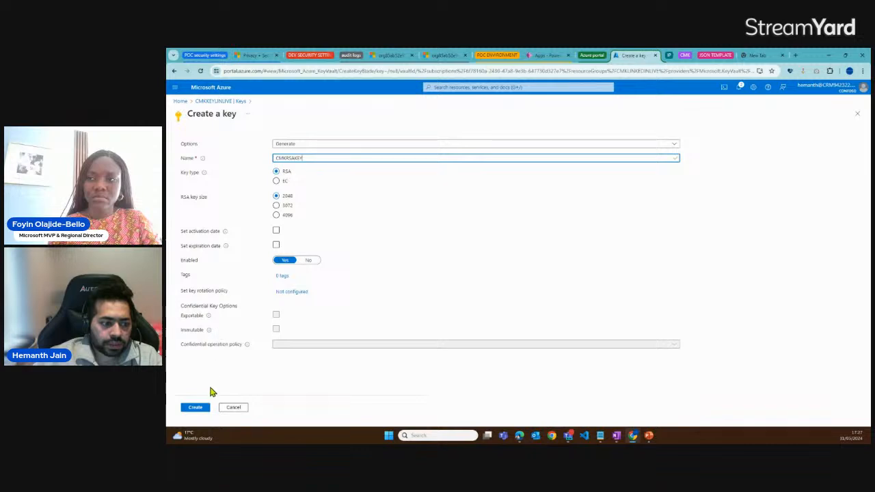
click(195, 408)
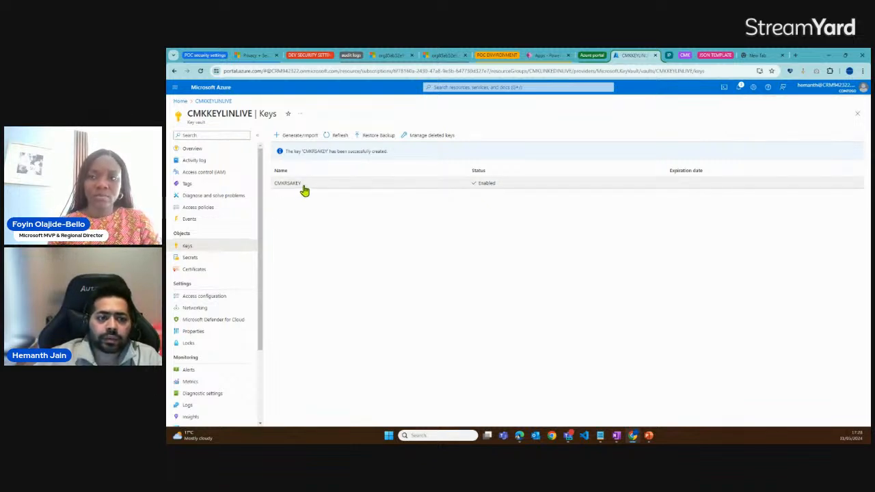
Examine the current version of CMKRSAKEY, highlighting its key identifier and permitted operations, and return to the vault's key list
click(336, 135)
click(293, 171)
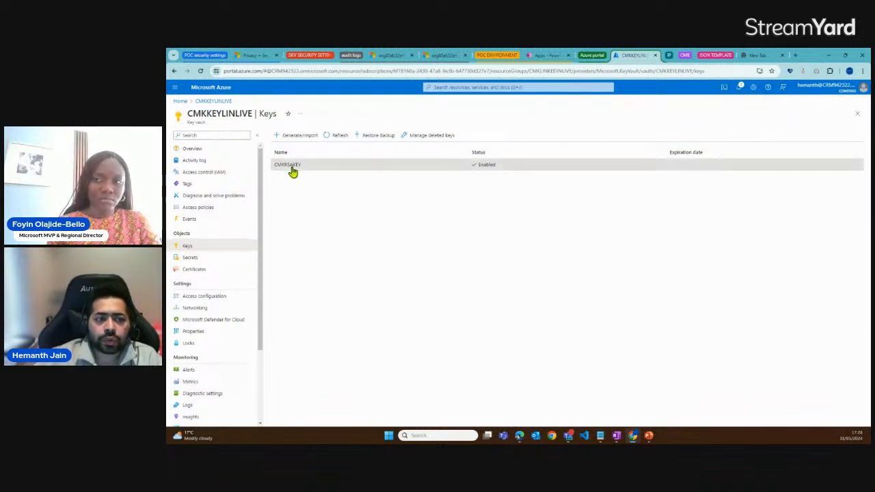
click(290, 178)
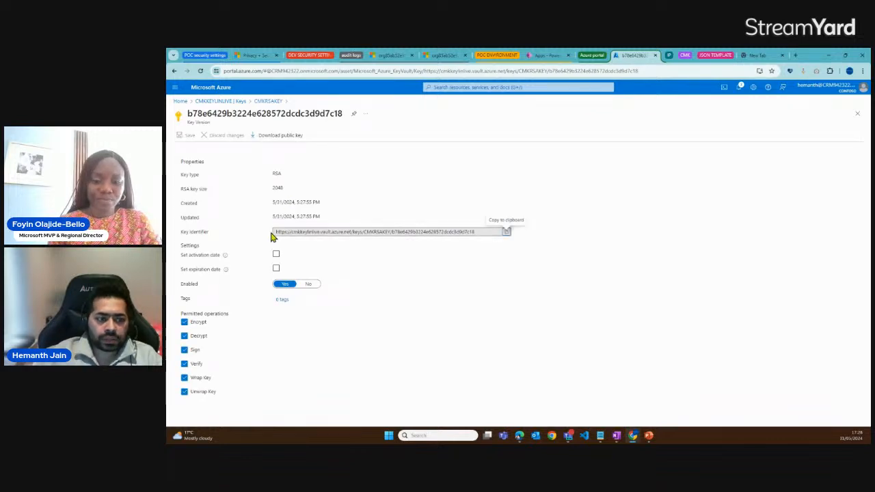
drag(274, 232, 429, 232)
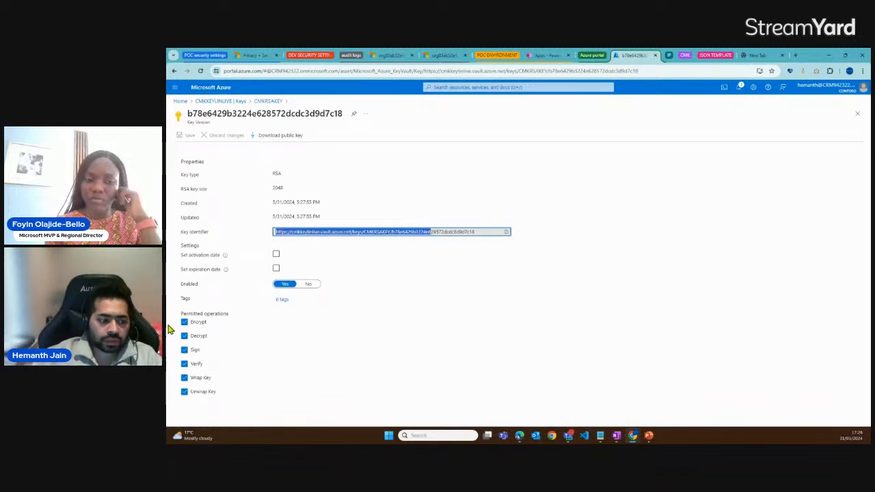
drag(181, 314, 233, 314)
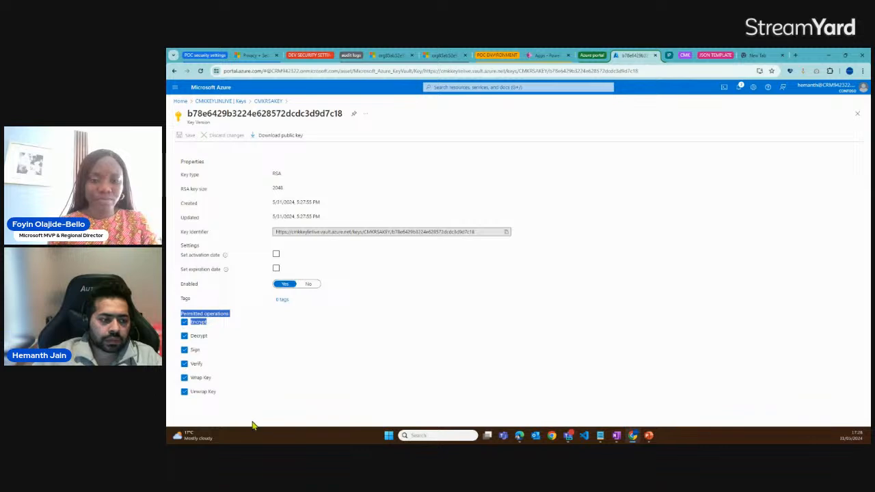
click(265, 103)
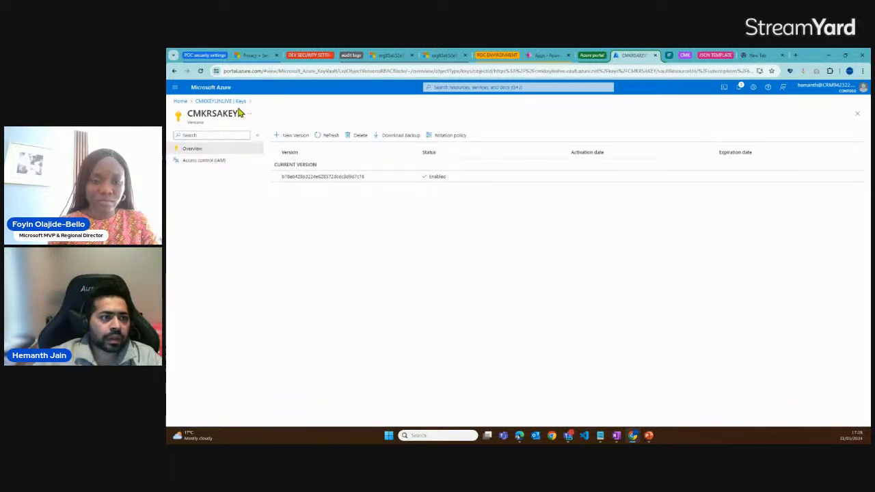
click(240, 102)
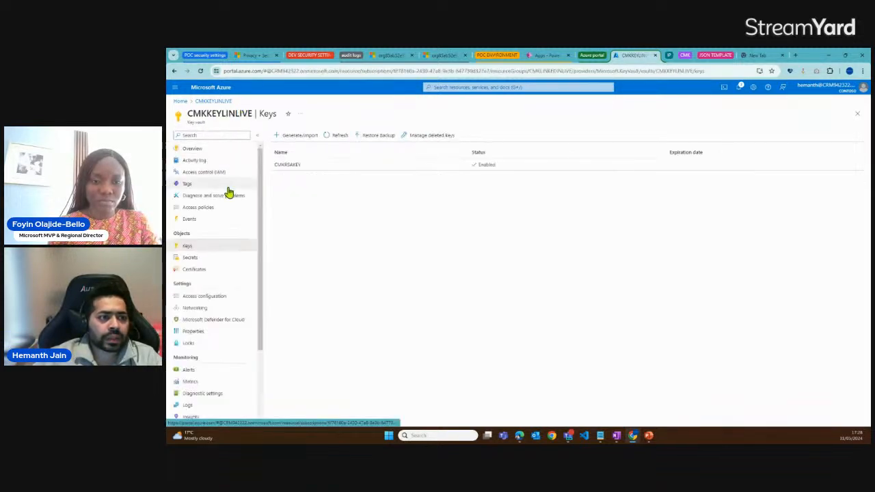
Open the key vault's resource JSON from its overview and copy the resource ID
click(201, 154)
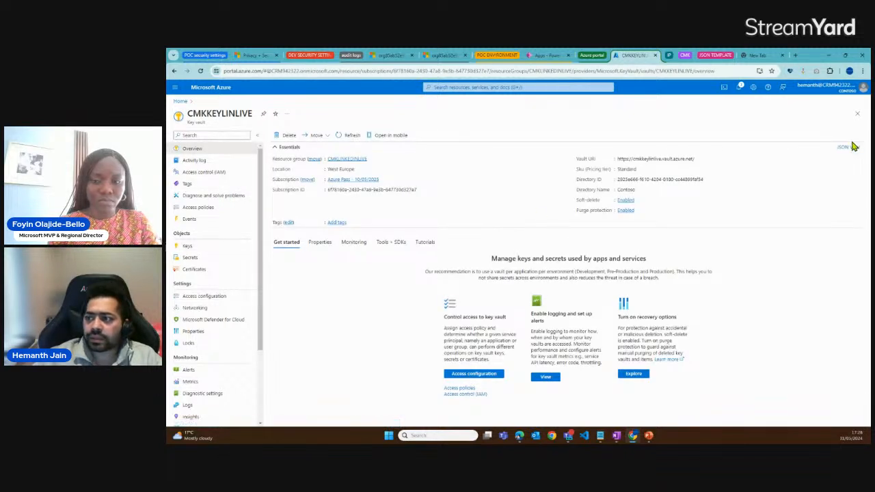
click(852, 147)
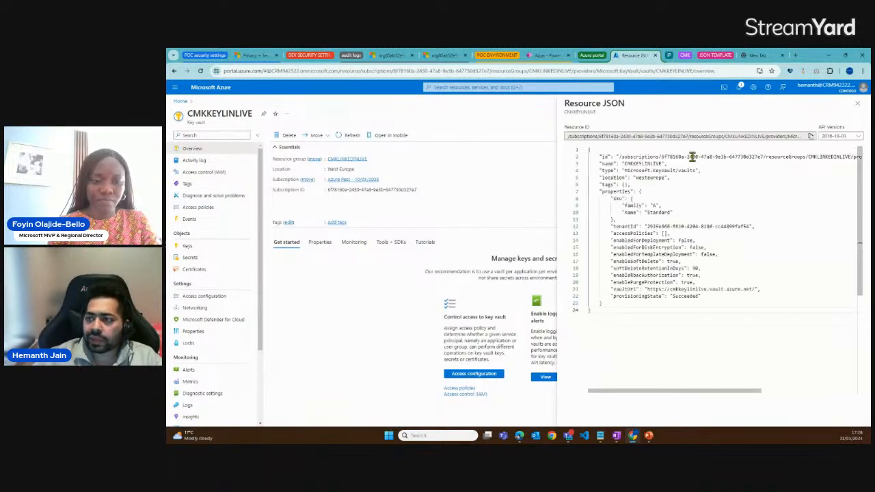
drag(776, 136, 619, 137)
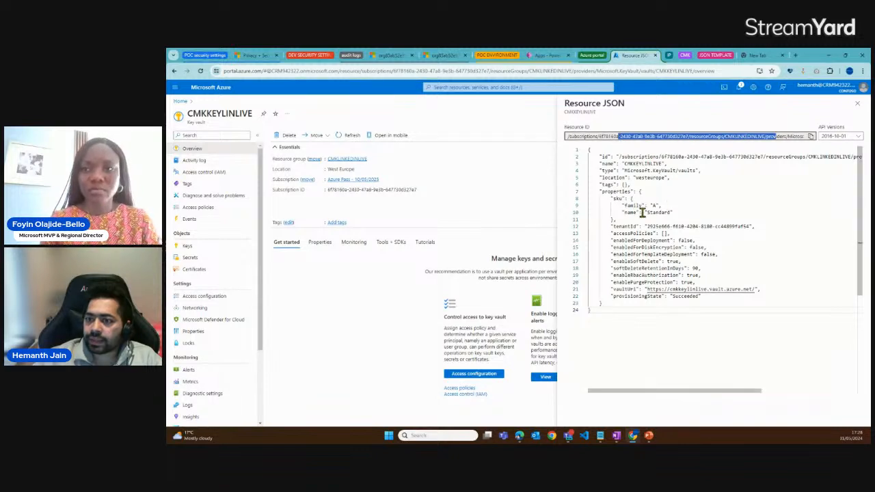
click(812, 136)
Switch to Notepad and add a "Resource ID :" line with the copied vault resource ID above the JSON template
mouse_move(601, 433)
click(578, 400)
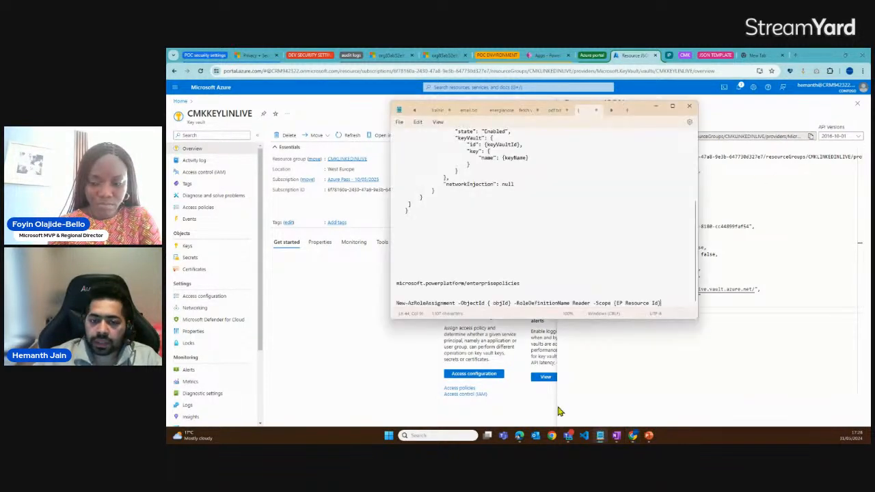
click(512, 245)
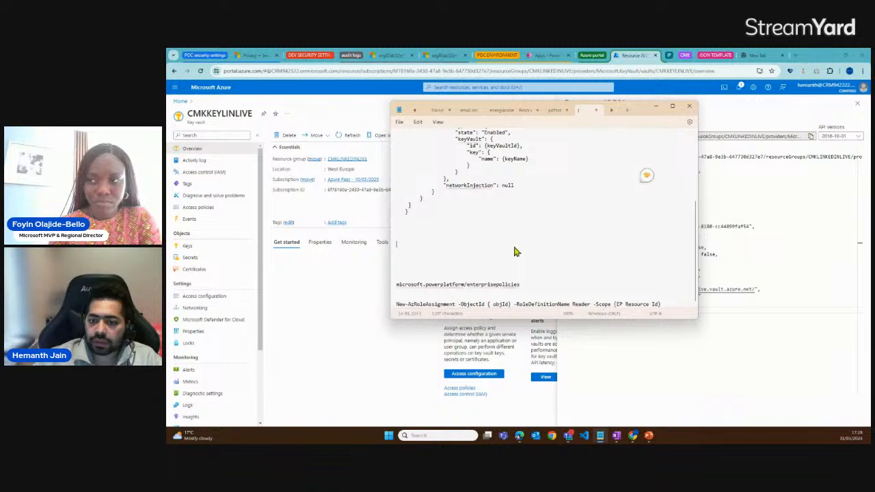
scroll(508, 269, up, 5)
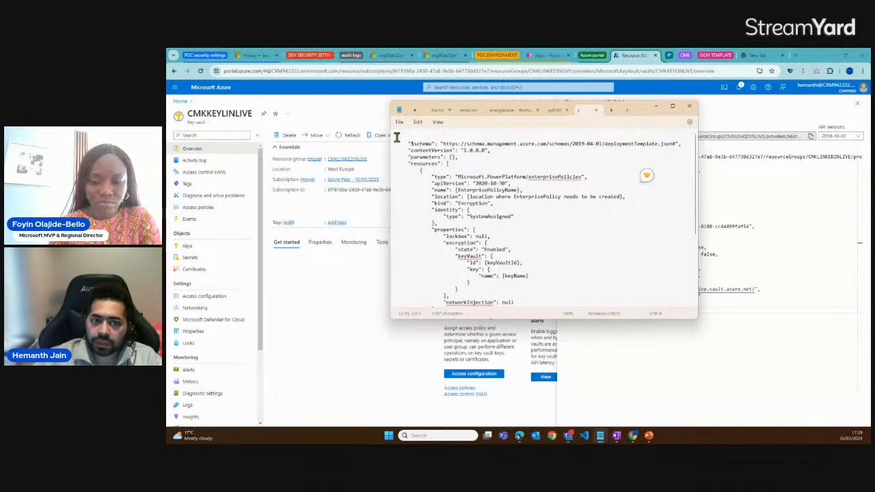
key(Return)
key(Return)
key(Return)
key(Return)
key(Return)
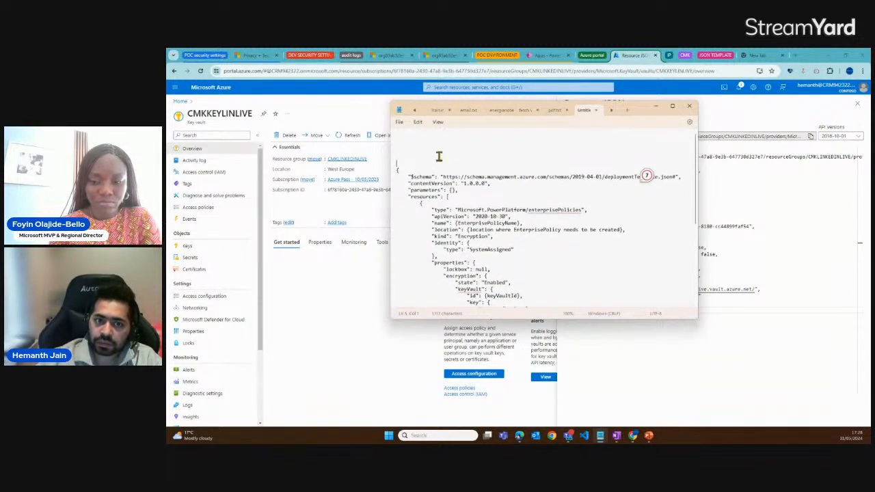
text(Resour)
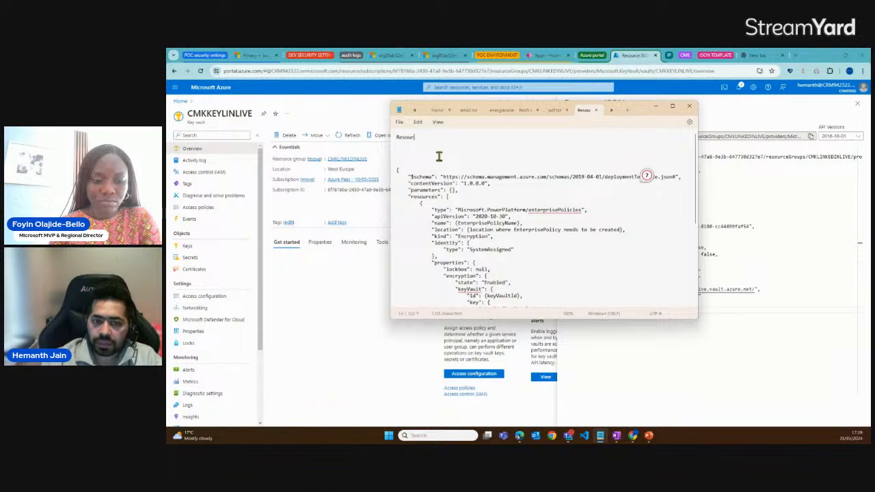
text(ce ID :)
key(ctrl+v)
key(Return)
Copy the vault name CMKKEYLINLIVE from the resource JSON and record it in the Notepad notes as "Key name :CMKKEYLINLIVE"
key(alt+Tab)
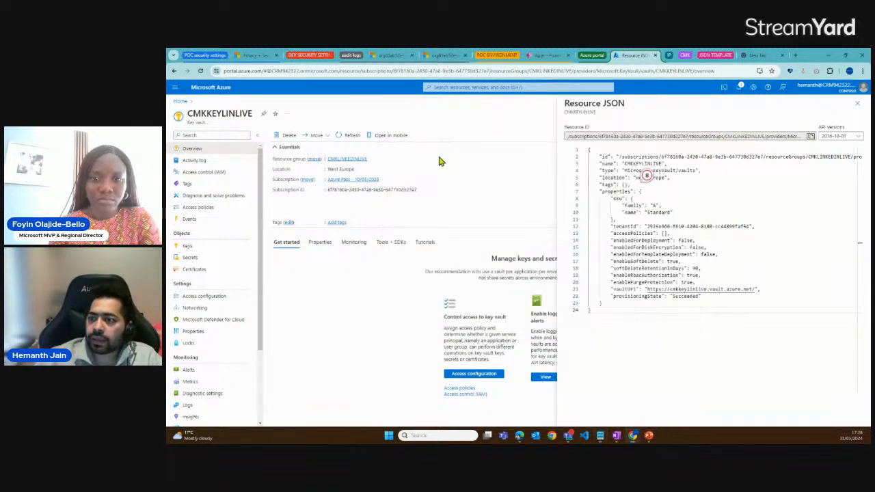
drag(624, 164, 659, 163)
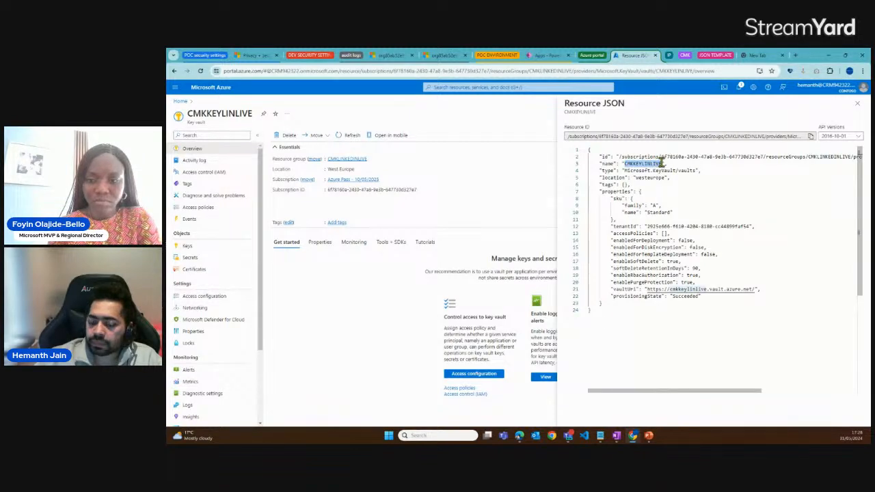
key(alt+Tab)
key(Return)
text(Key name :)
key(ctrl+v)
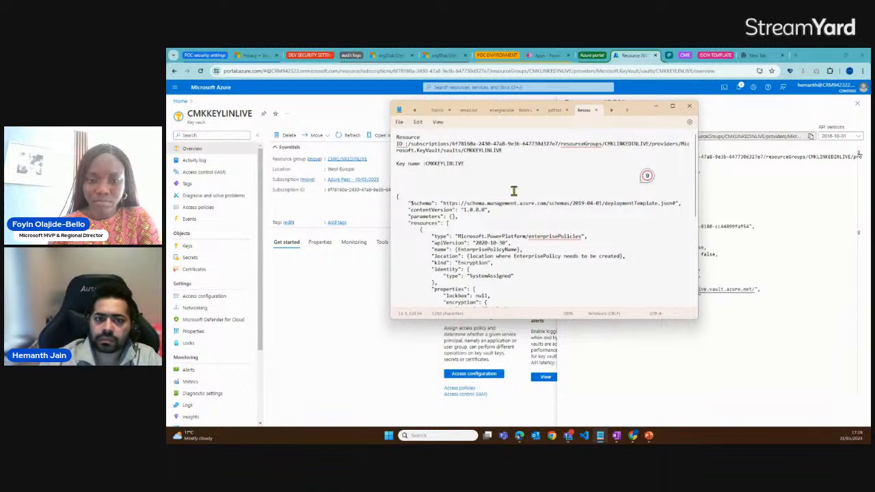
Return to the CMKKEYLINLIVE key vault in the Azure portal and view its access control role assignments
click(335, 304)
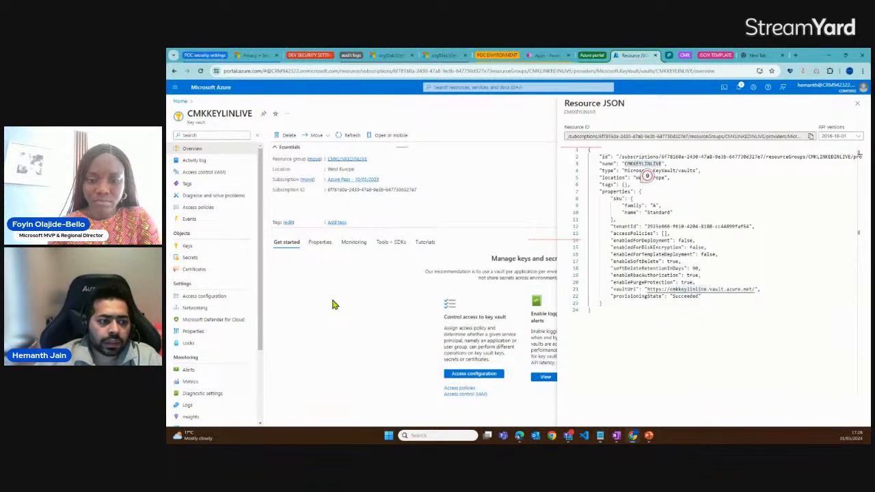
click(205, 172)
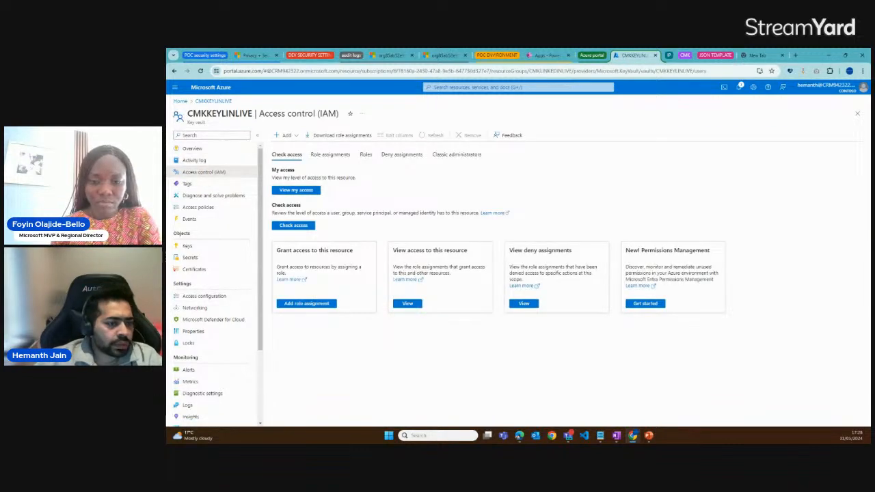
click(318, 159)
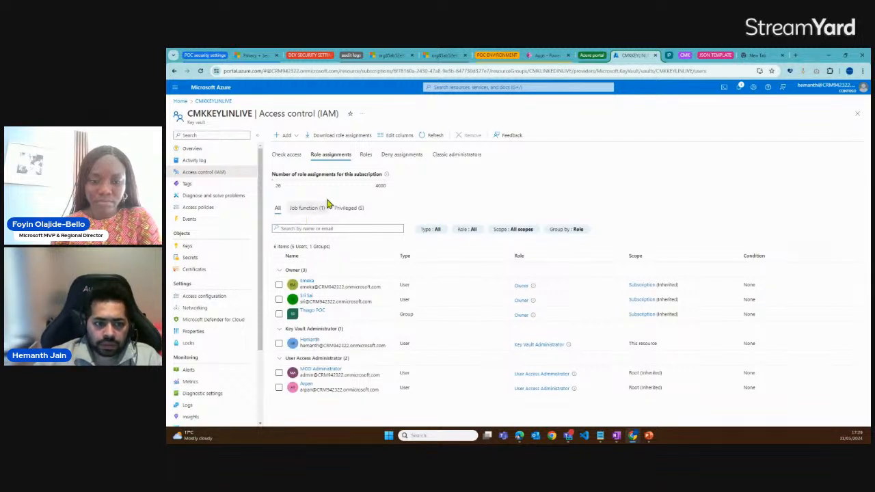
Start a new role assignment on the key vault with the Key Vault Crypto Officer role and proceed to its members
click(292, 135)
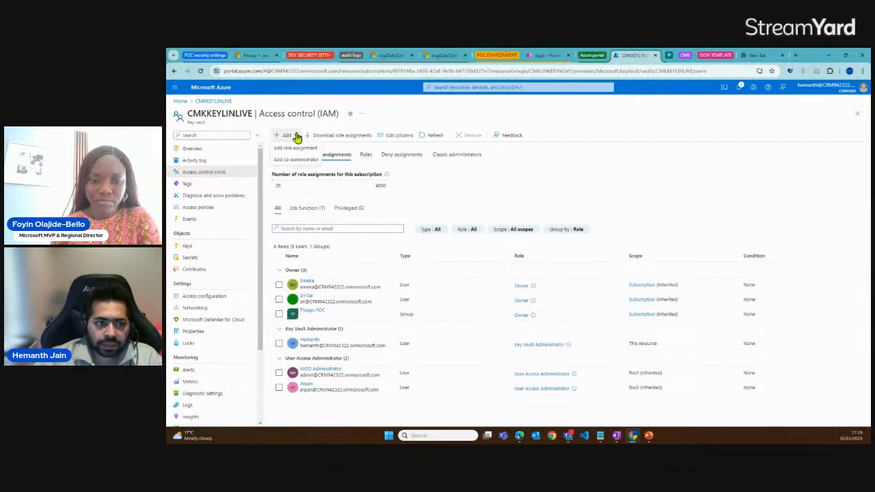
click(295, 150)
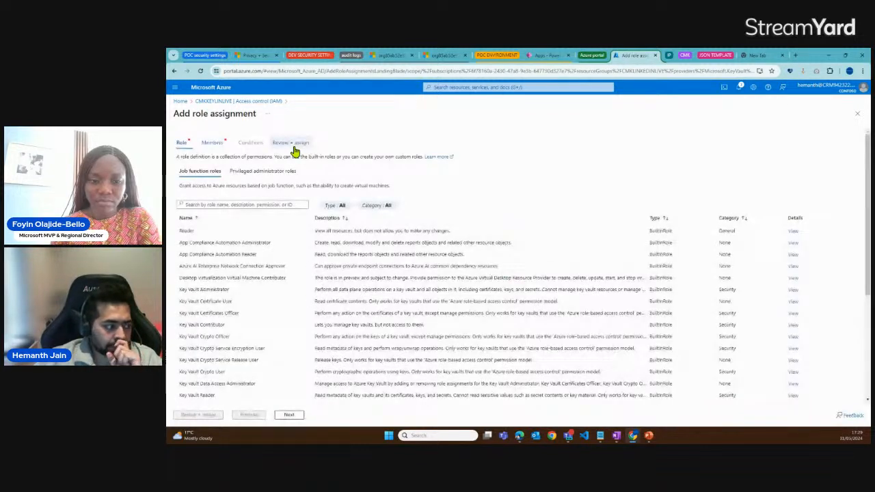
click(265, 205)
text(Ce)
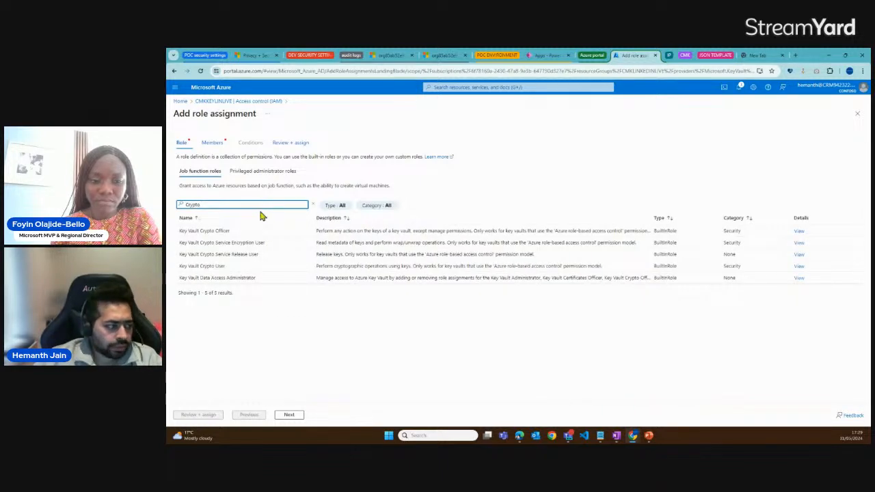
click(219, 231)
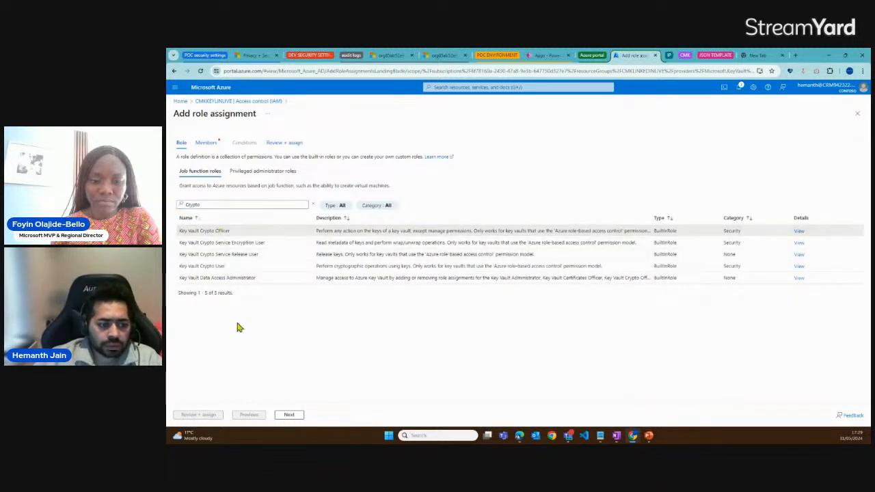
click(288, 415)
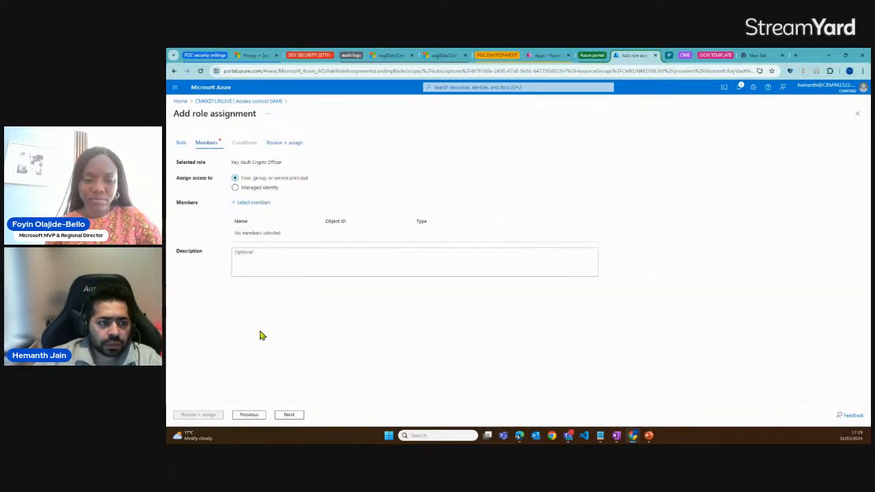
Add the signed-in administrator's user account as the member and complete the Key Vault Crypto Officer role assignment
click(252, 204)
text(hemanth)
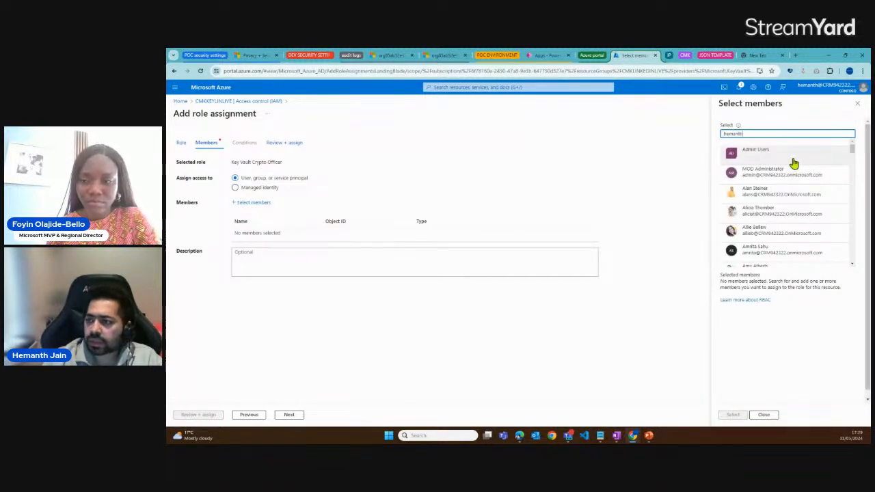
click(793, 157)
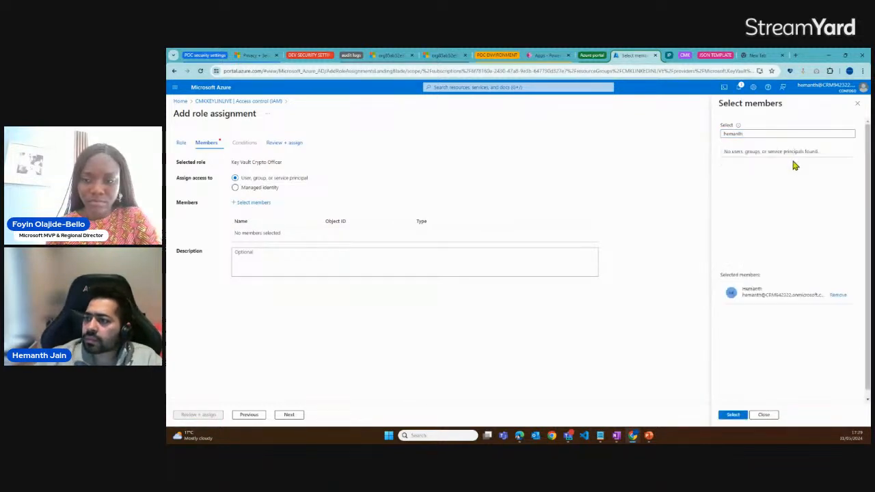
click(730, 415)
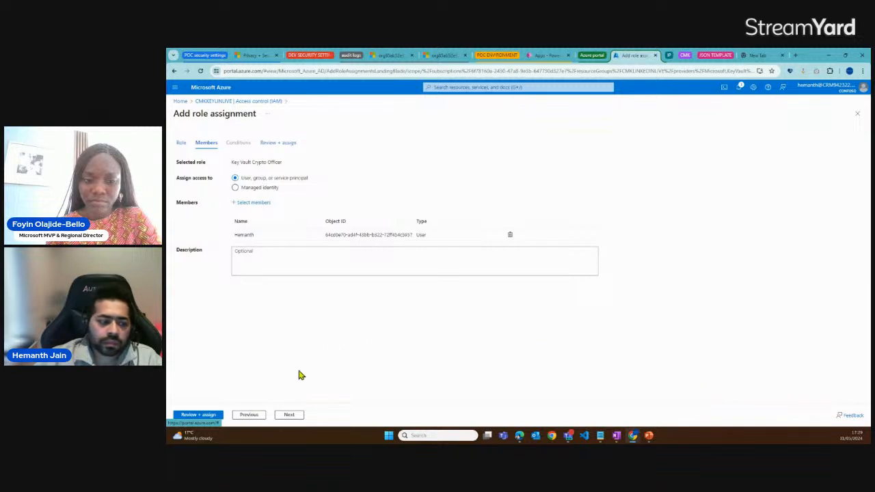
click(211, 415)
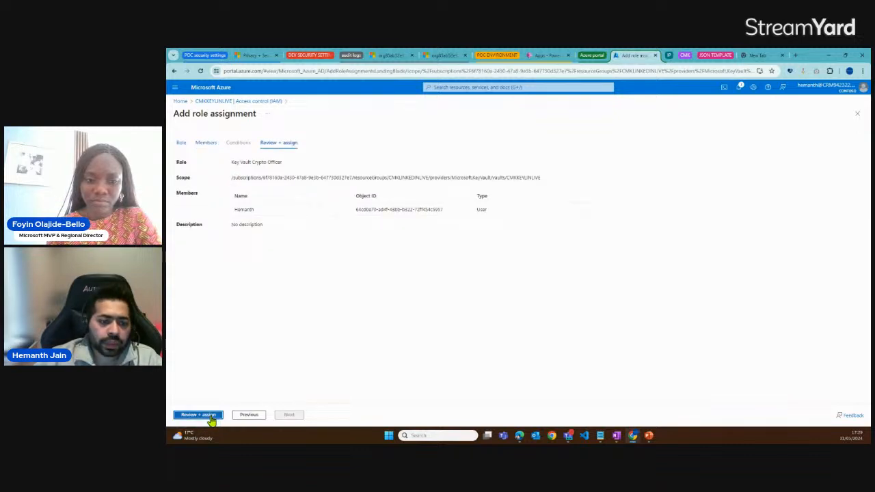
click(211, 416)
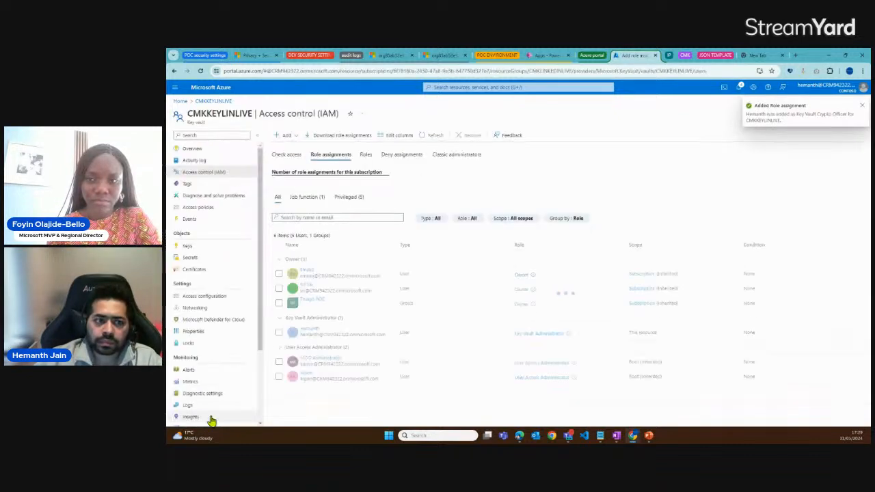
Start another role assignment on the vault with the Resource Policy Contributor role and proceed to its members
click(288, 135)
click(295, 149)
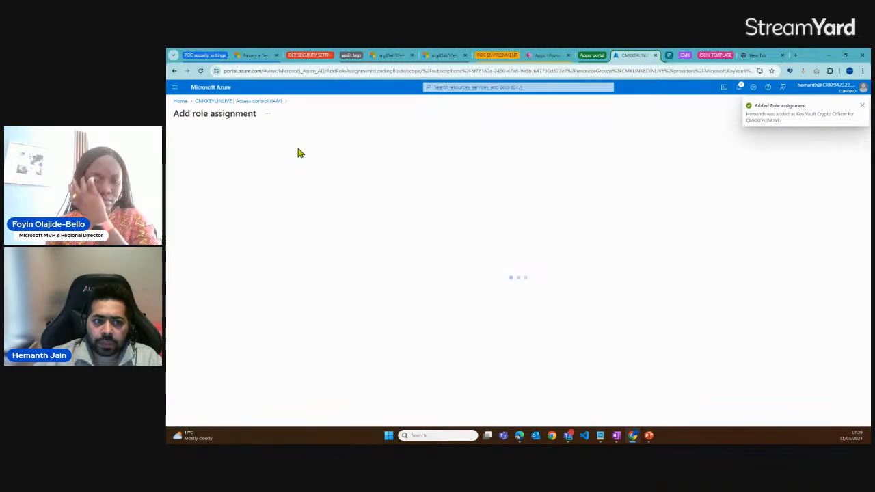
click(224, 205)
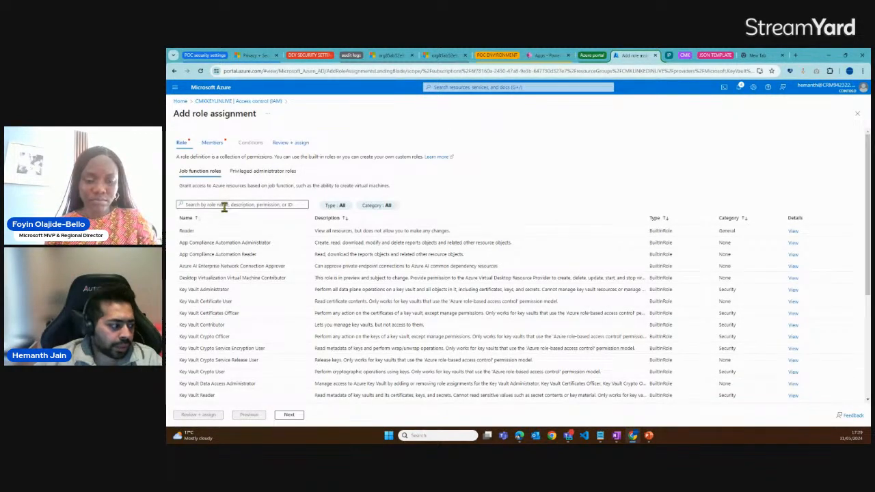
text(Read)
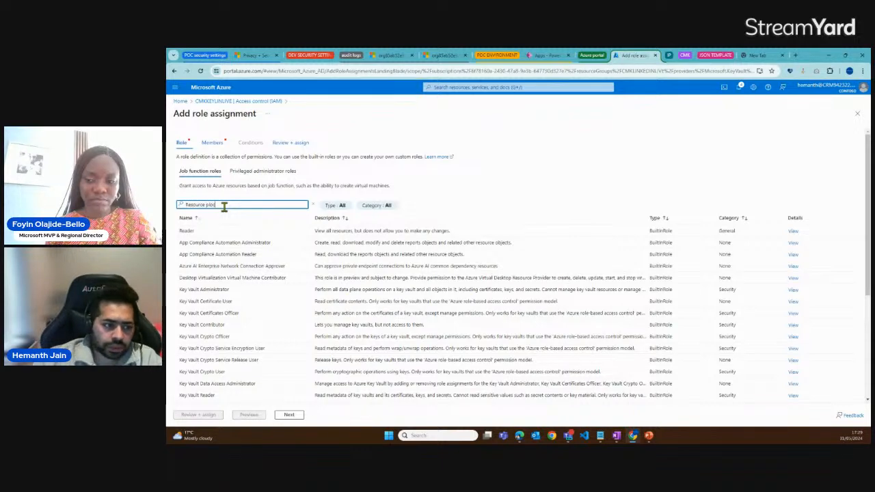
text(ol)
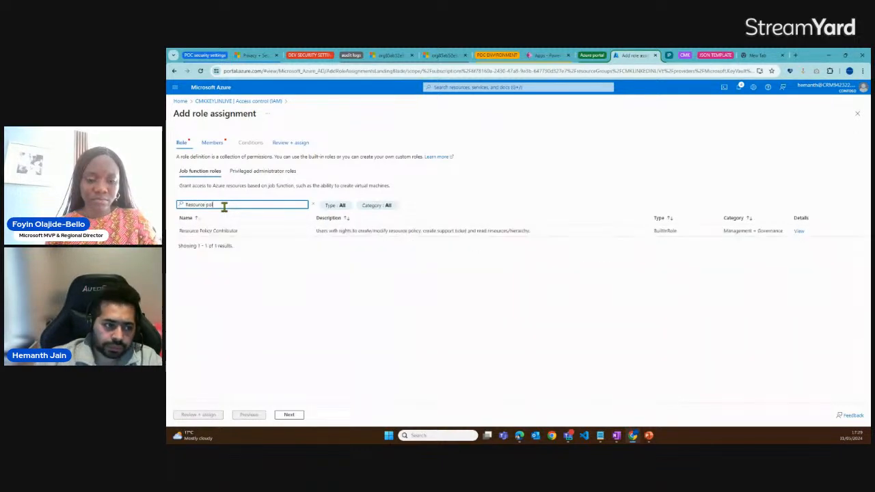
click(185, 233)
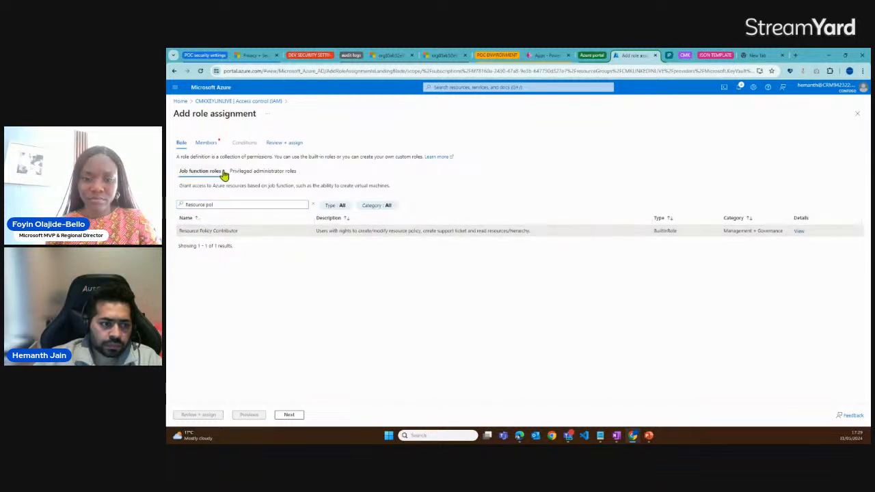
click(206, 144)
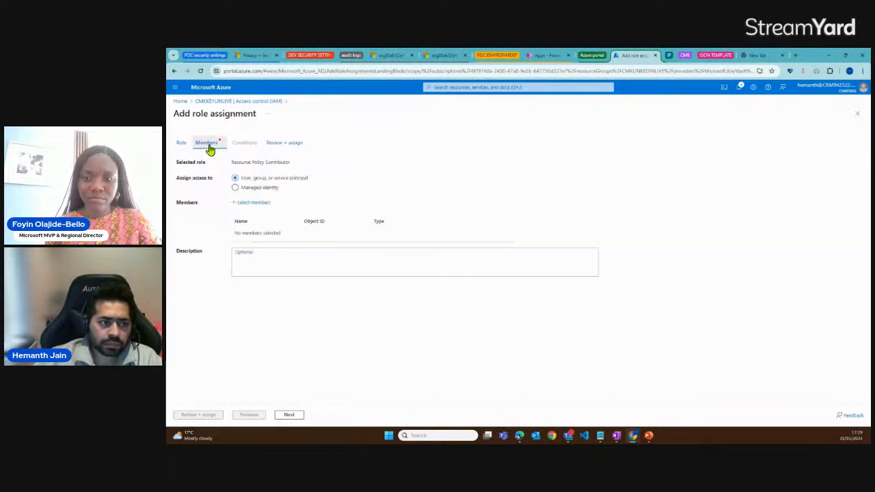
Add the signed-in administrator's user account as the member and complete the Resource Policy Contributor role assignment
click(252, 202)
text(hemanth)
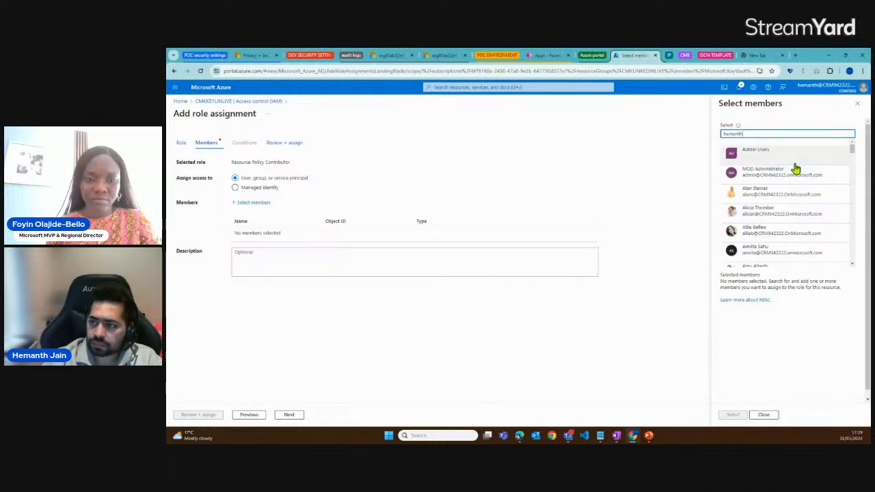
click(796, 169)
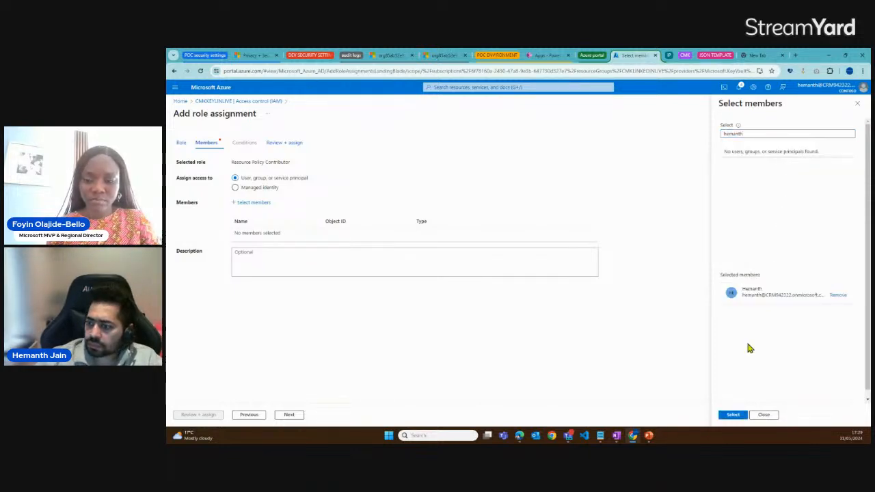
click(730, 415)
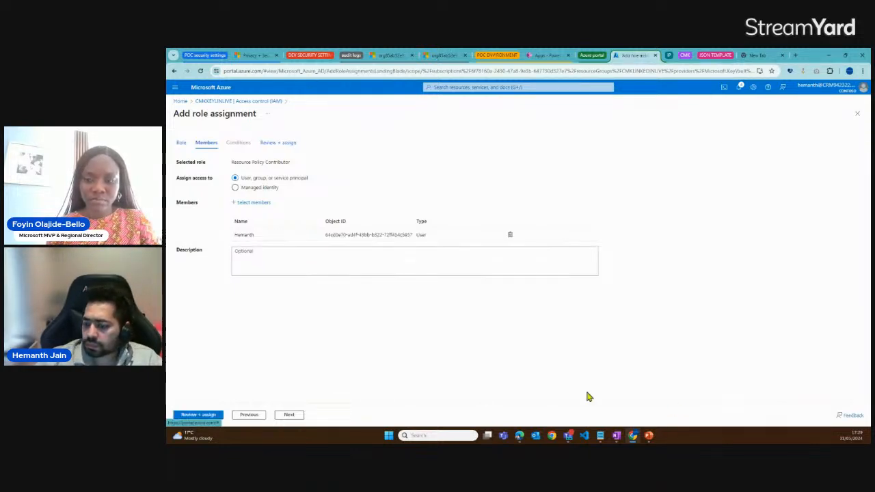
click(213, 416)
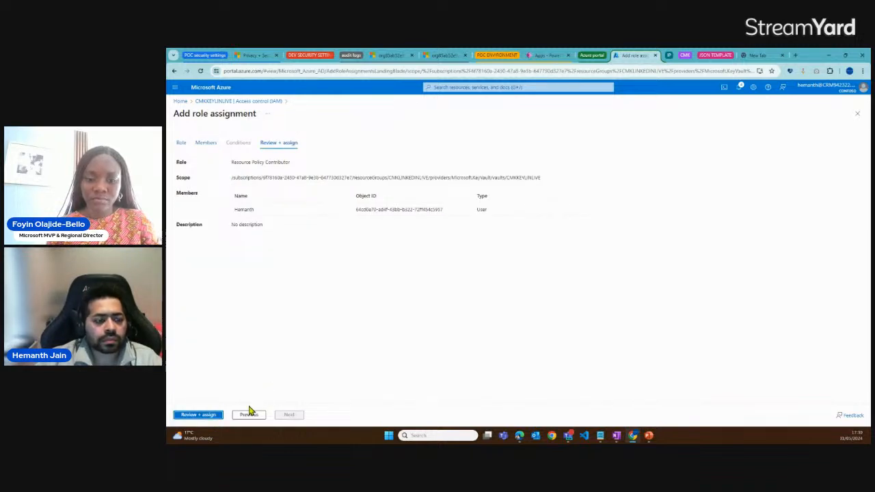
click(205, 418)
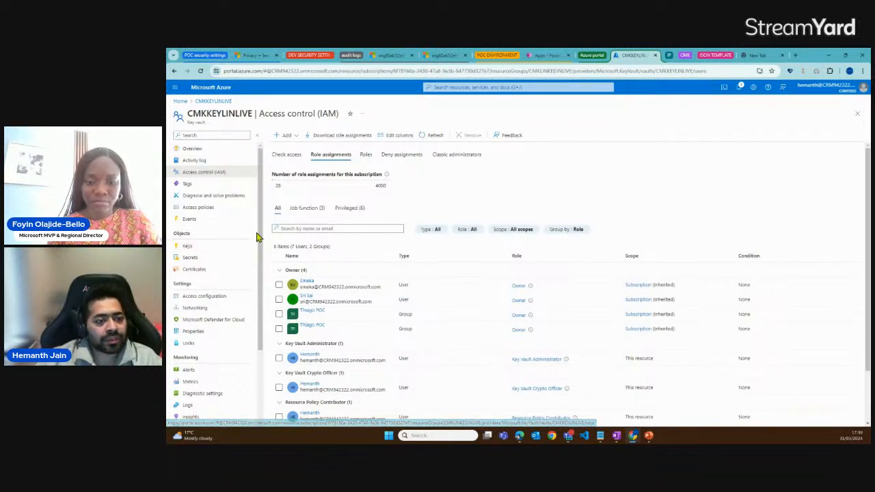
Find Subscriptions through the portal search and open the resource providers of the "Azure Pass - 10/05/2025" subscription
scroll(258, 236, down, 1)
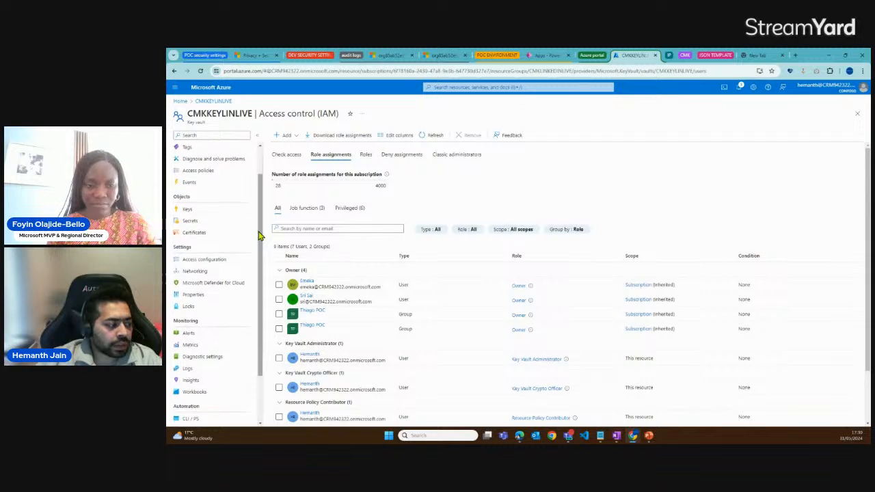
scroll(258, 236, up, 1)
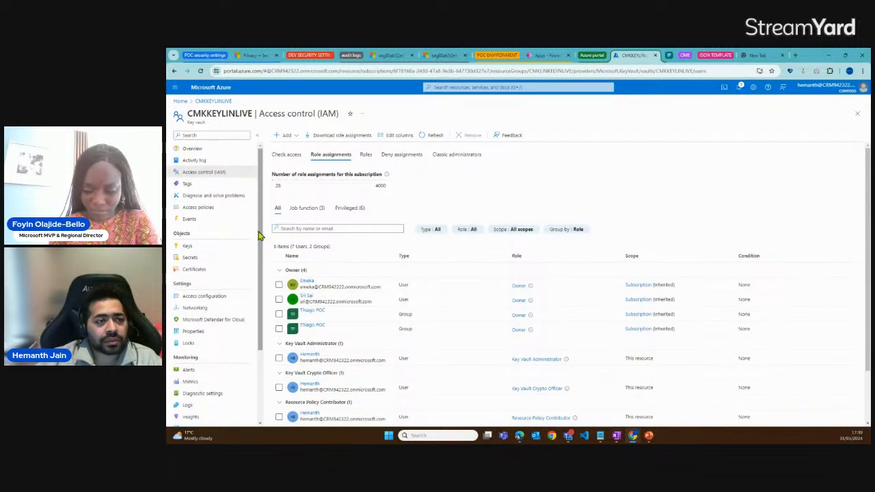
click(458, 89)
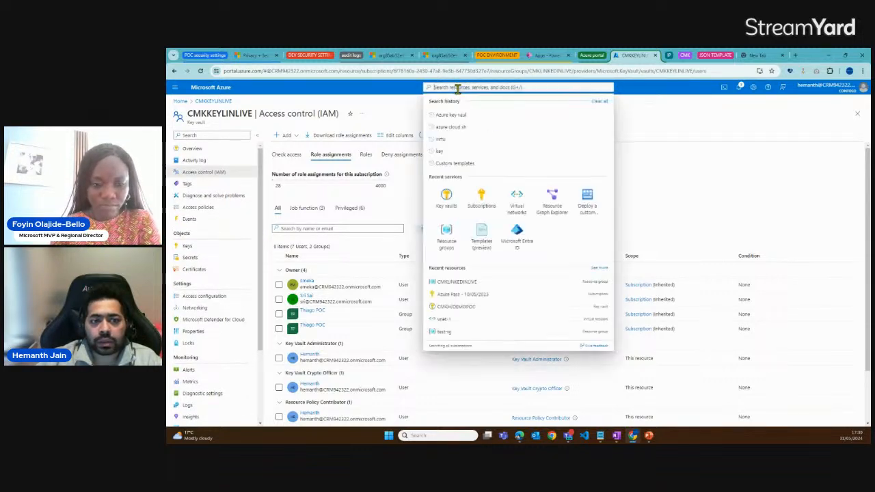
text(subsc)
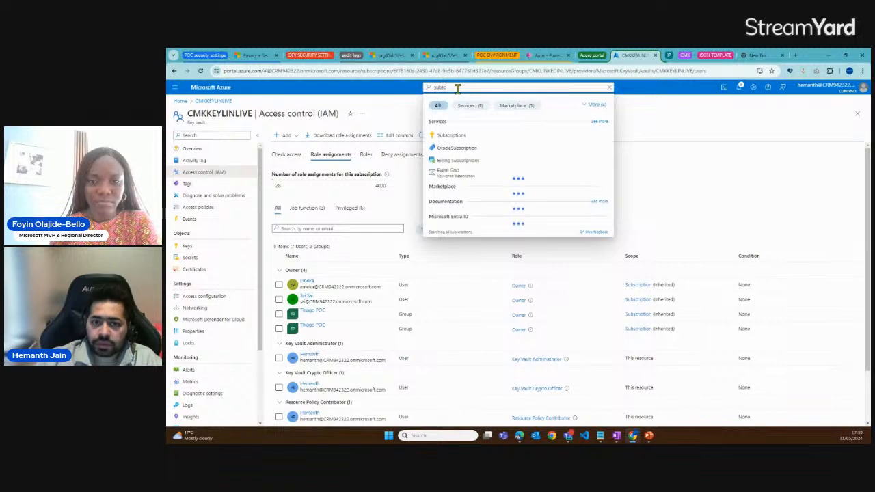
click(469, 136)
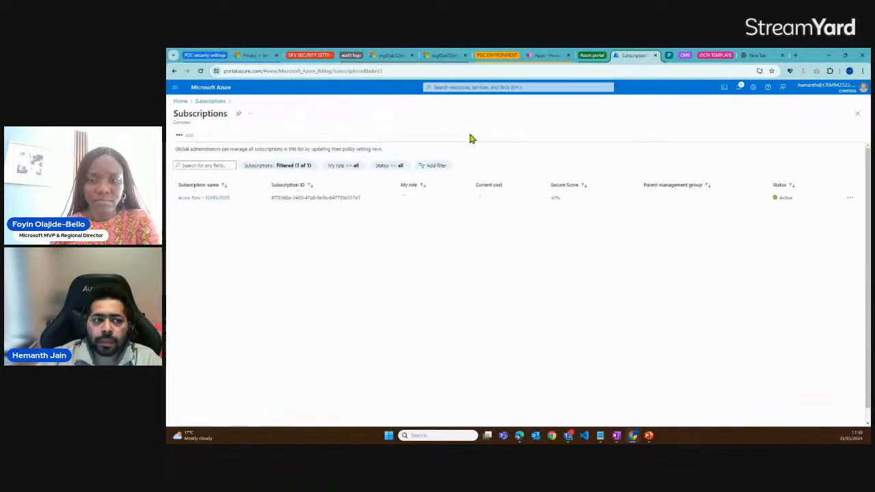
click(219, 204)
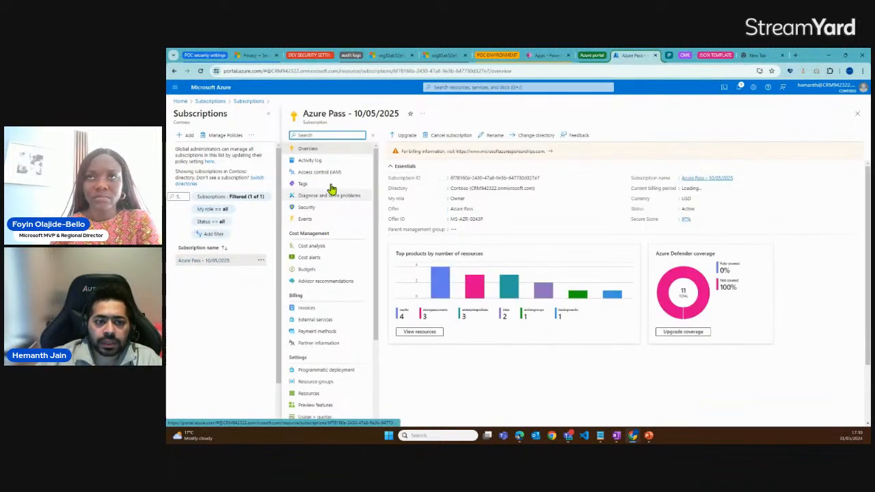
scroll(328, 274, down, 3)
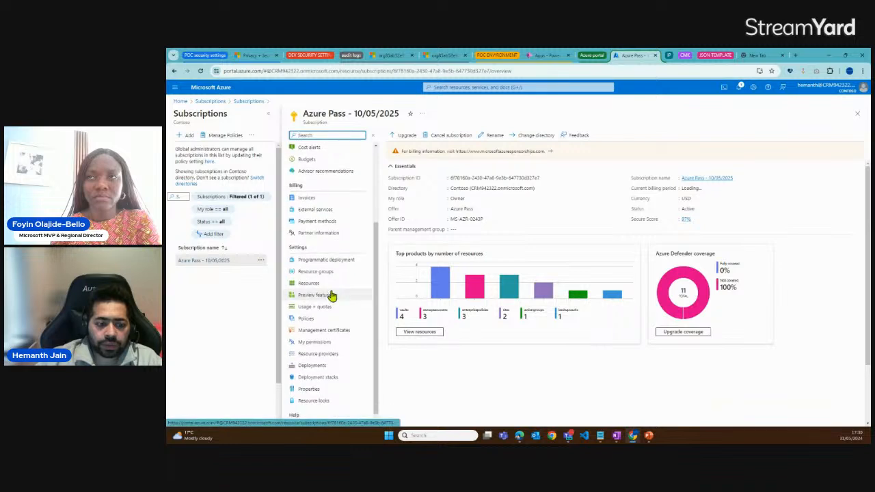
click(320, 355)
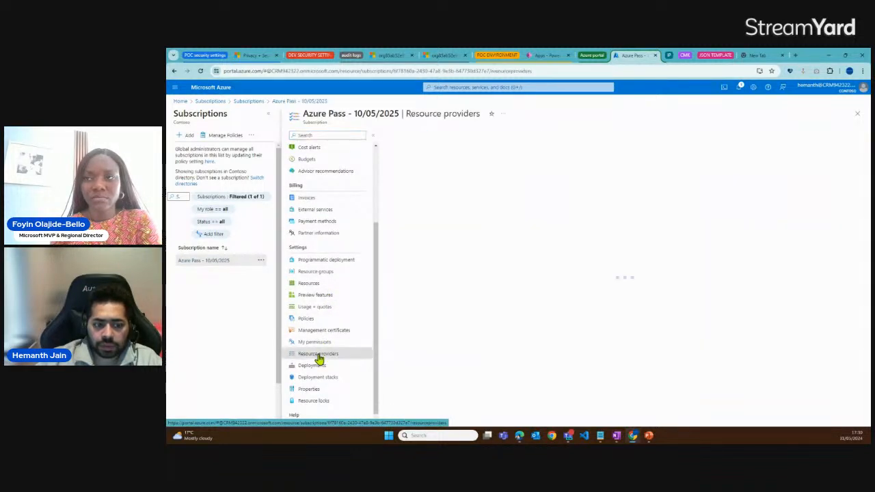
Filter the subscription's resource providers by "microsoft.powe" to check the registration status of Microsoft.PowerPlatform
click(417, 151)
text(mi)
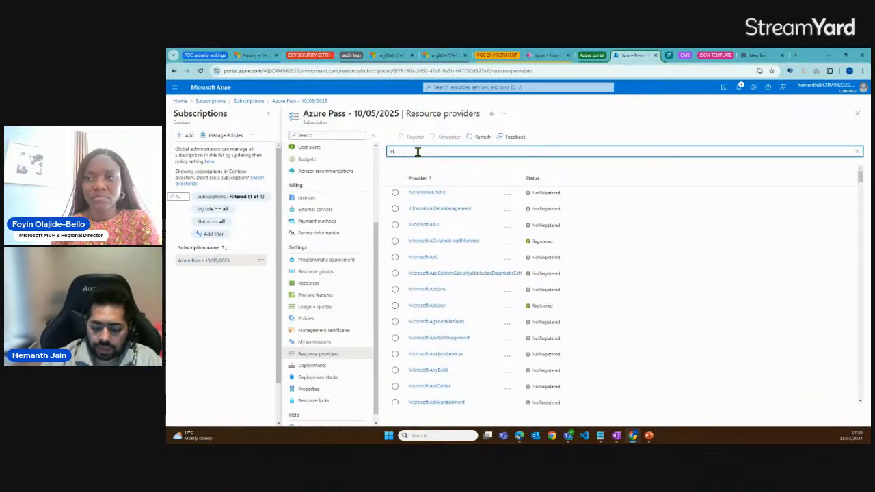
text(crosoft.pow)
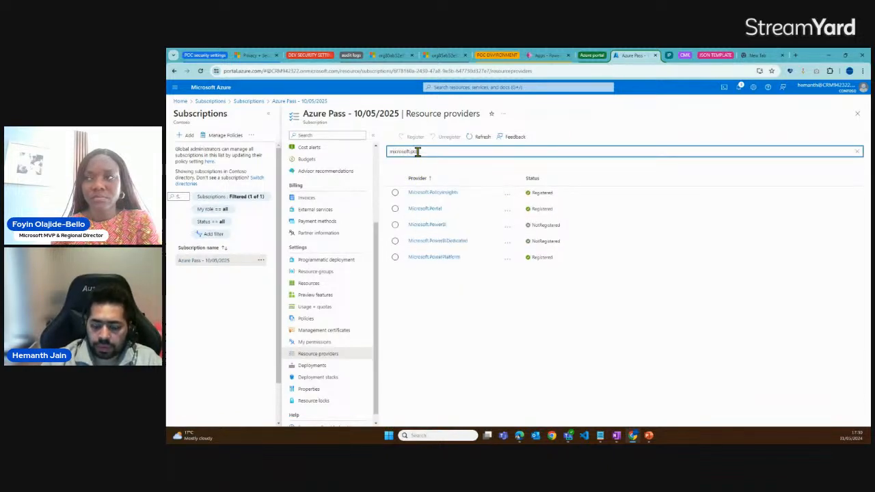
text(e)
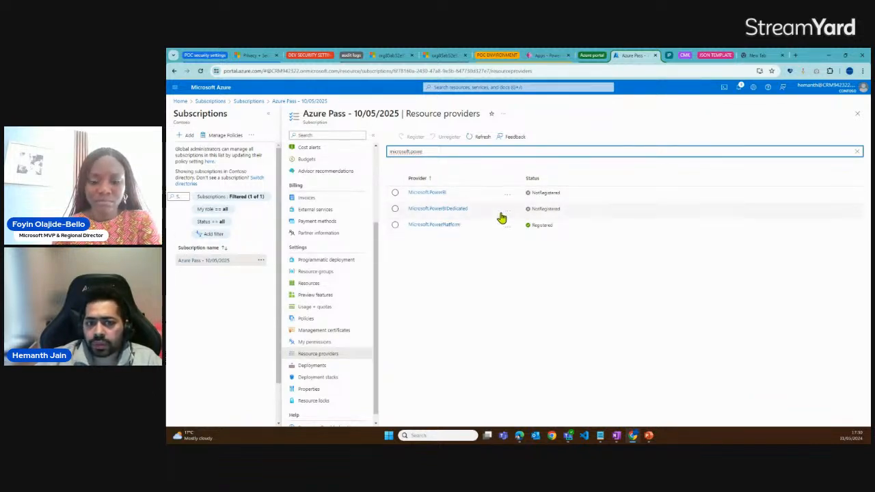
Check the registration status of the Microsoft.PowerPlatform resource provider in the filtered list
click(396, 226)
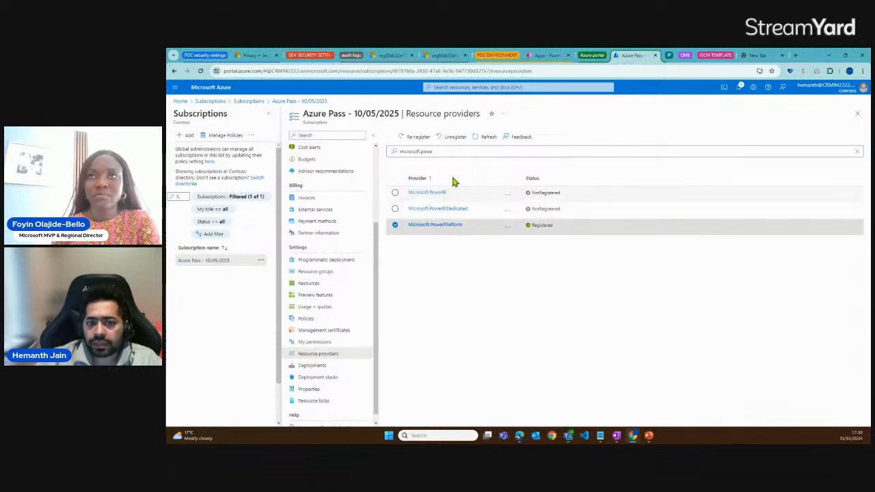
click(396, 226)
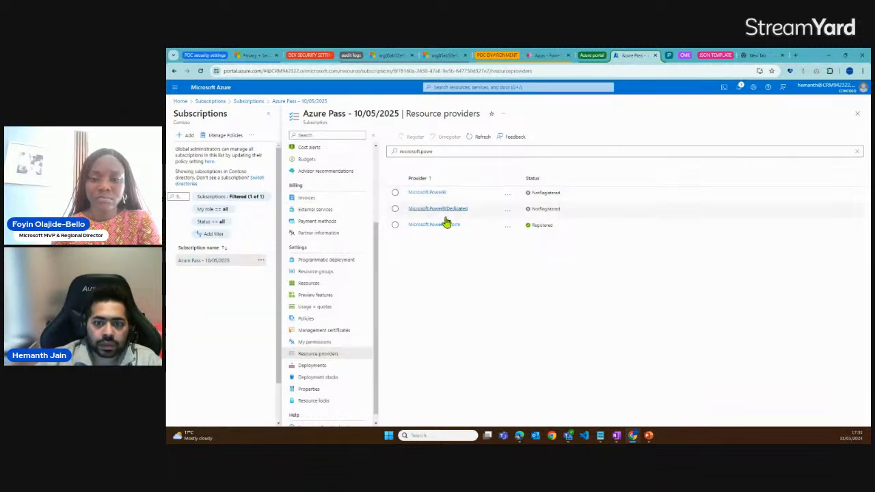
drag(559, 228, 409, 230)
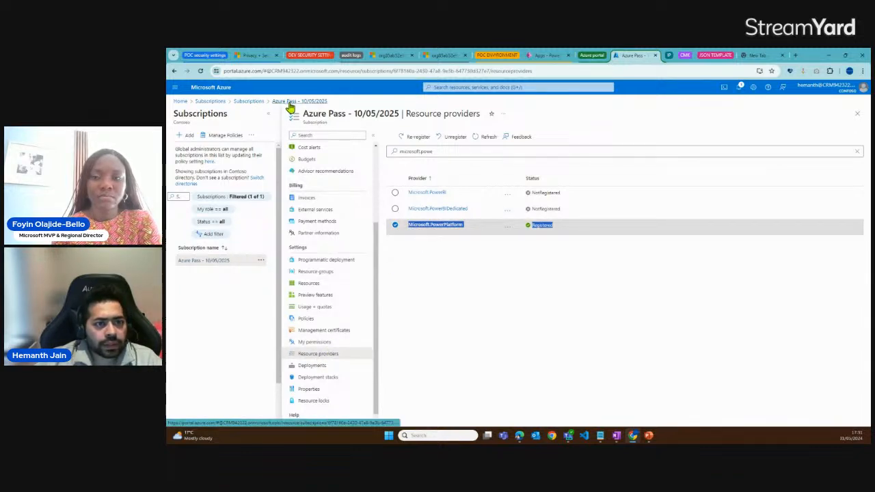
Return to the Subscriptions list, find Deploy a custom template through the portal search and open it
click(249, 101)
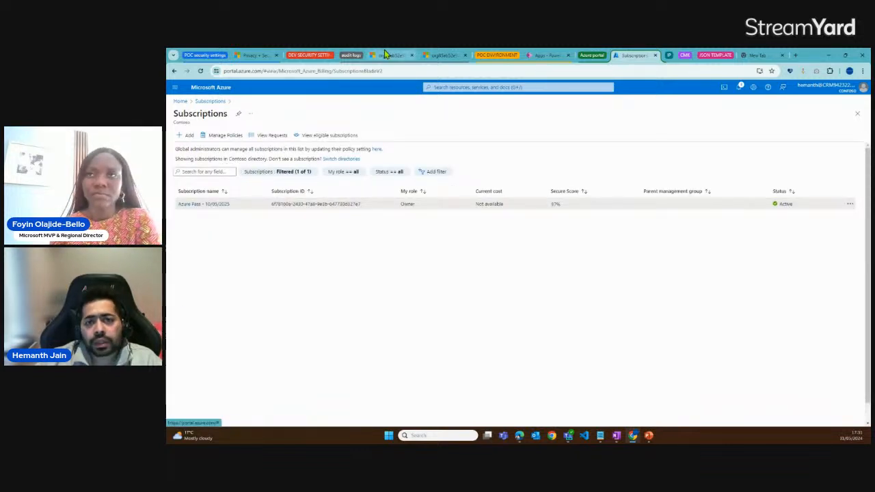
click(449, 88)
text(Deplo)
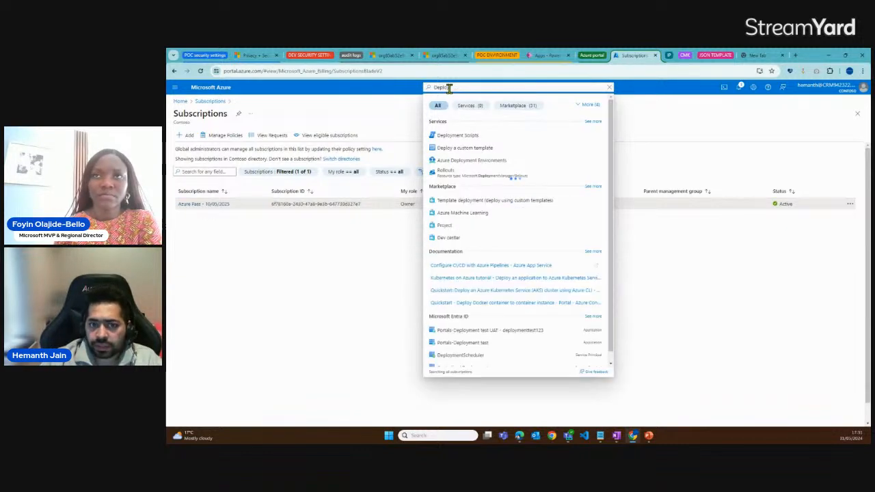
text(y clu)
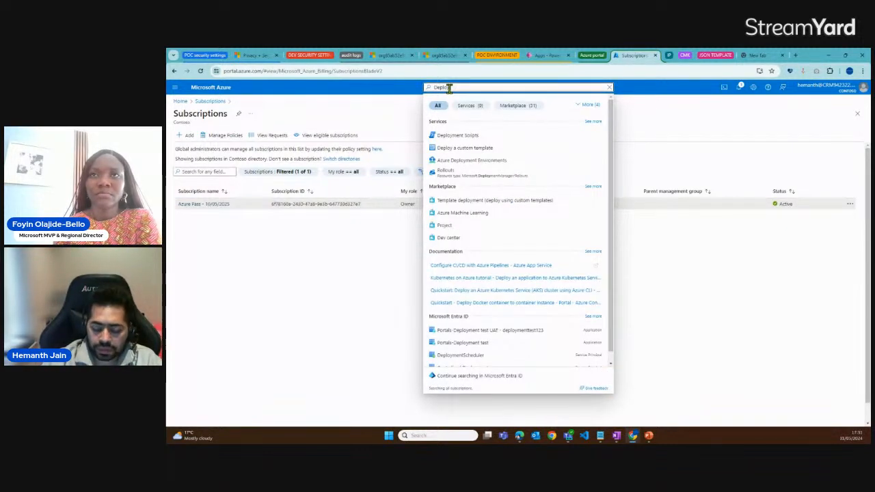
key(BackSpace)
key(BackSpace)
text(u)
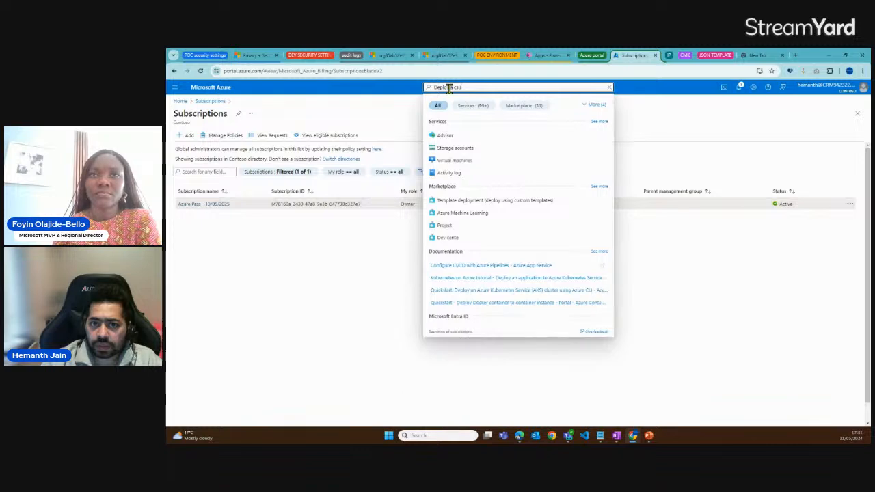
text(stom temp)
click(482, 135)
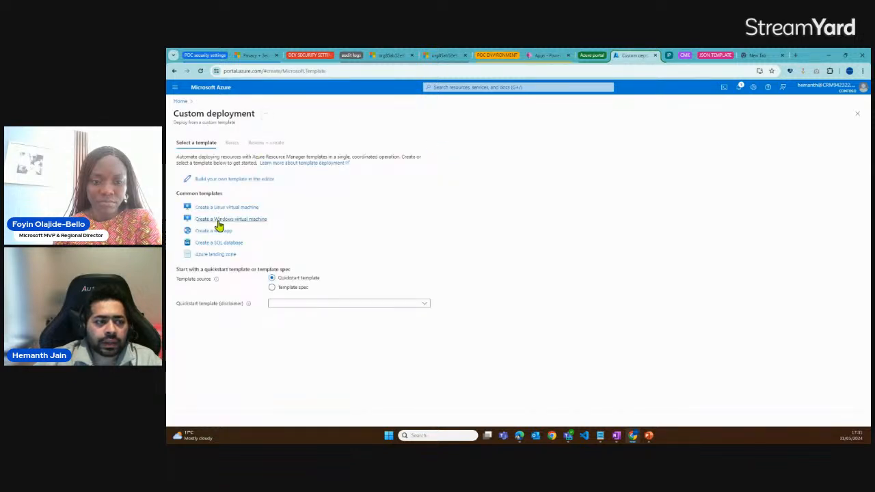
Start building a custom template in the editor and select all of its default JSON
drag(248, 260, 201, 210)
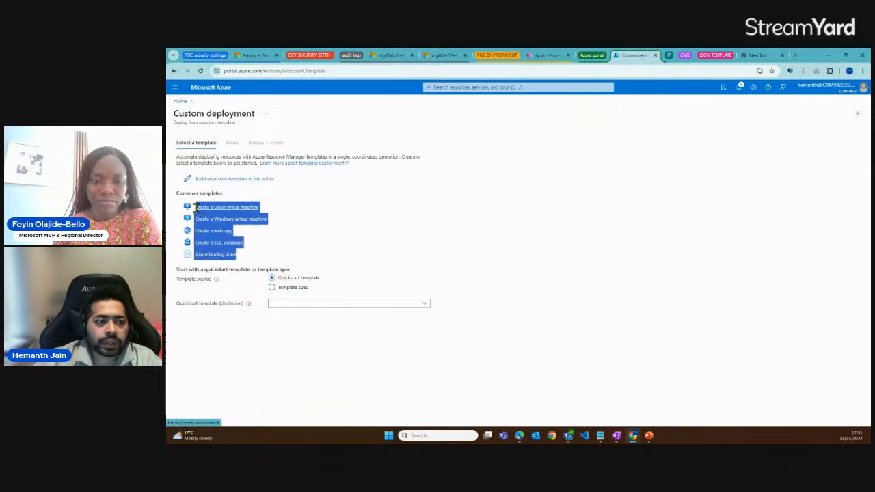
click(262, 181)
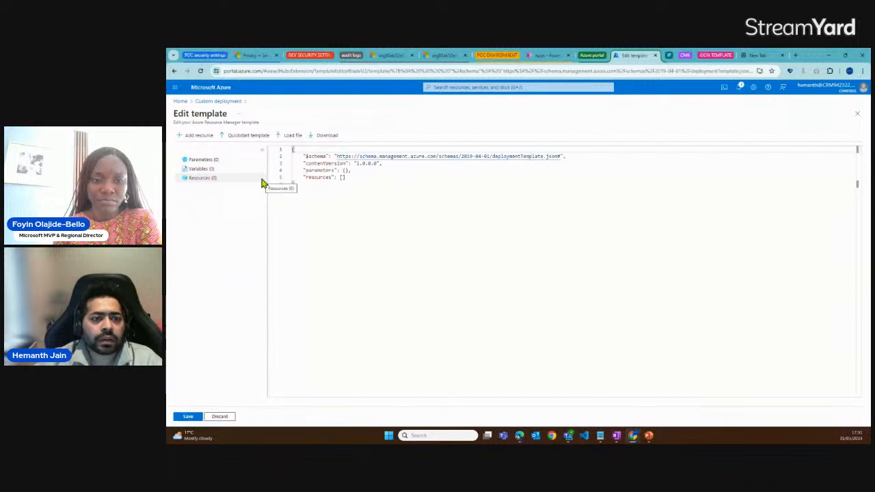
drag(295, 185, 289, 150)
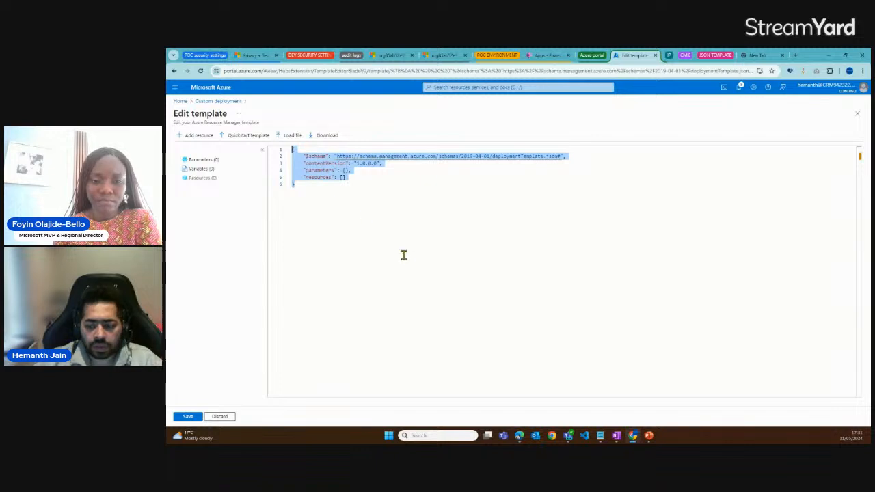
Review the template draft in Notepad, then open the enterprise policy JSON template on the Microsoft Learn page in the browser
click(601, 437)
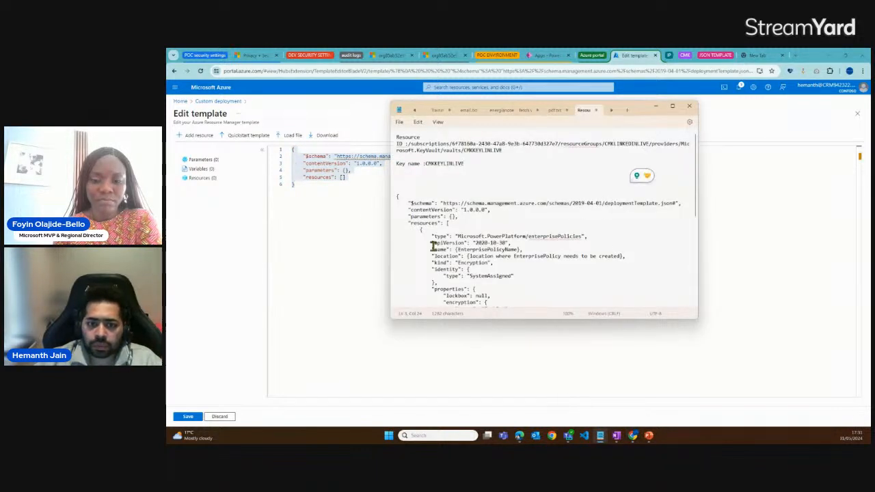
scroll(434, 248, down, 2)
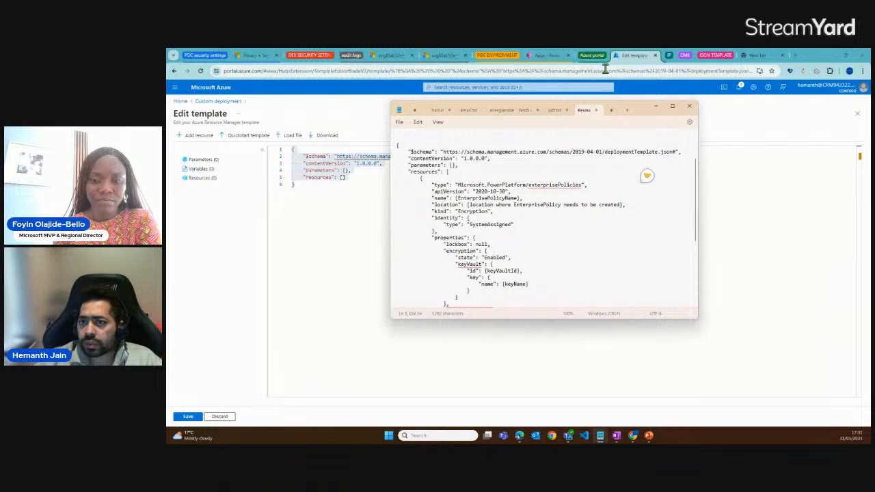
click(676, 62)
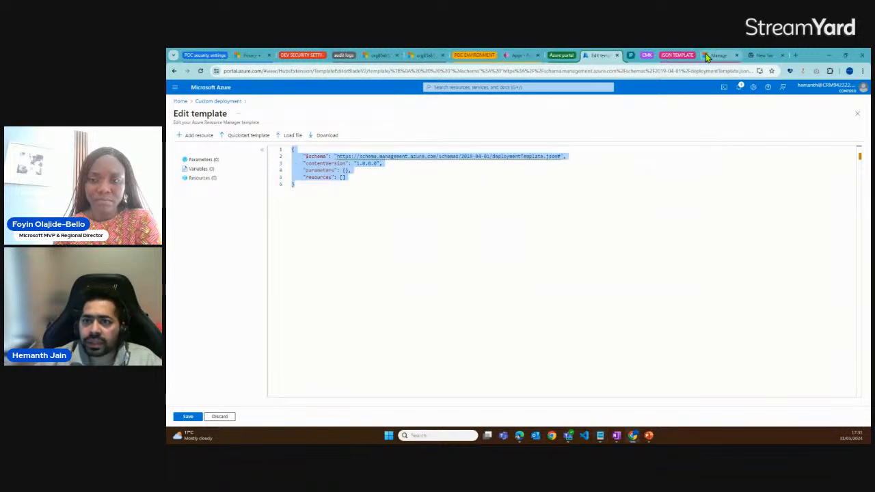
click(718, 57)
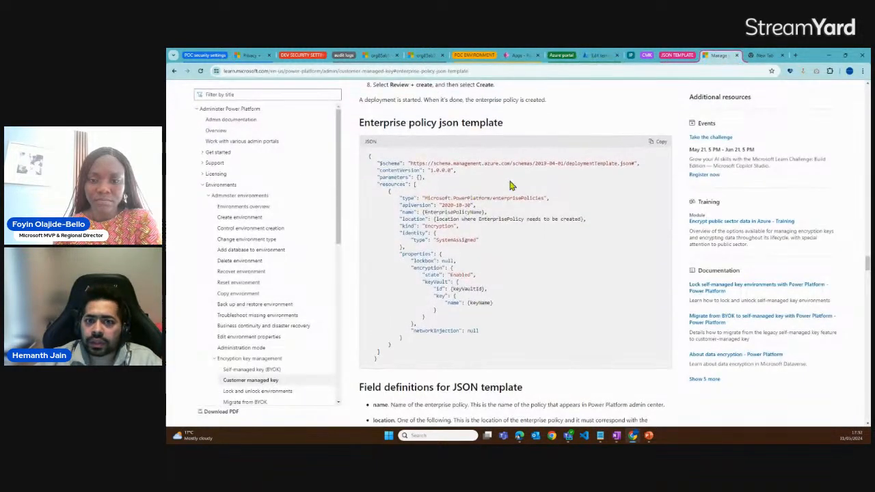
drag(369, 157, 445, 354)
click(446, 354)
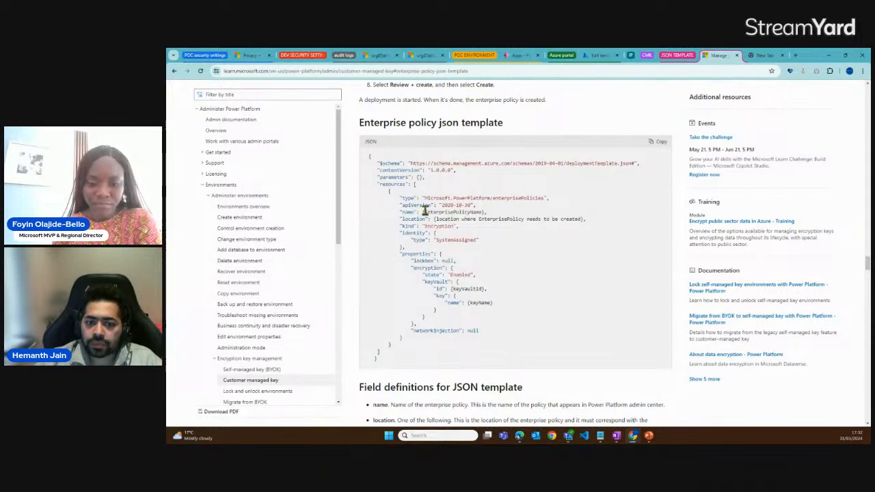
Examine the placeholders for the policy name, location, key vault ID and key name in the enterprise policy JSON template
drag(422, 212, 485, 212)
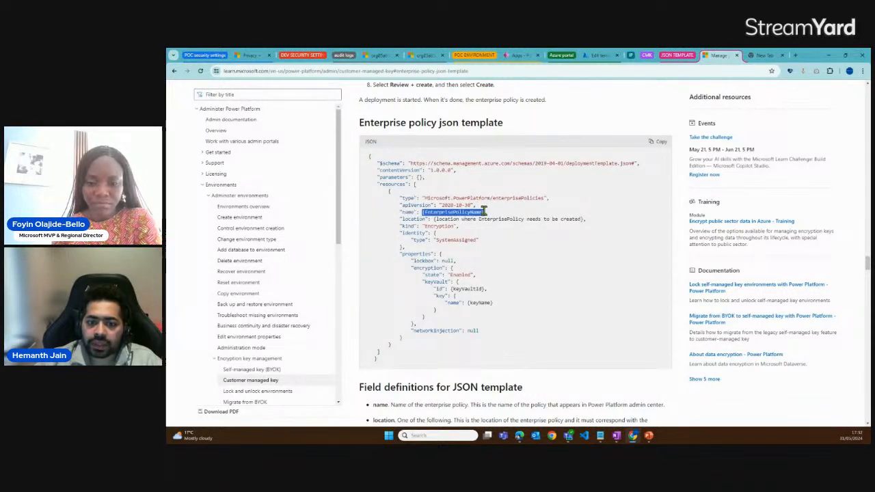
click(423, 212)
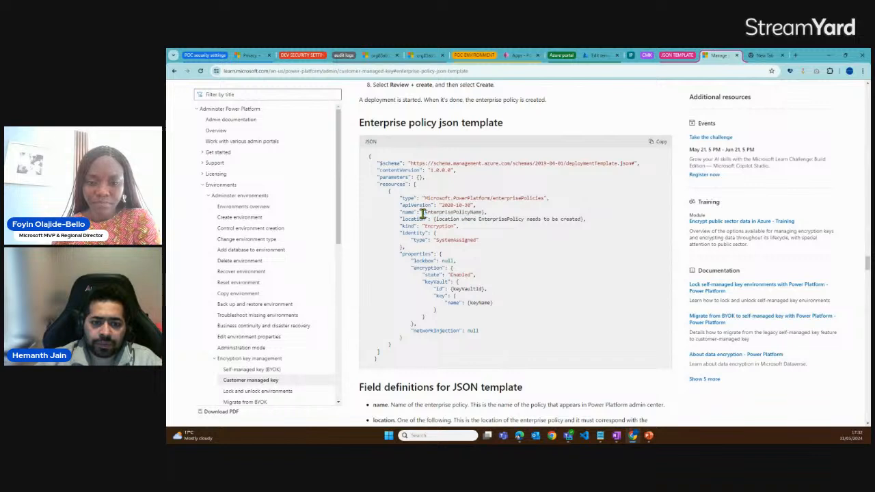
drag(422, 213, 486, 213)
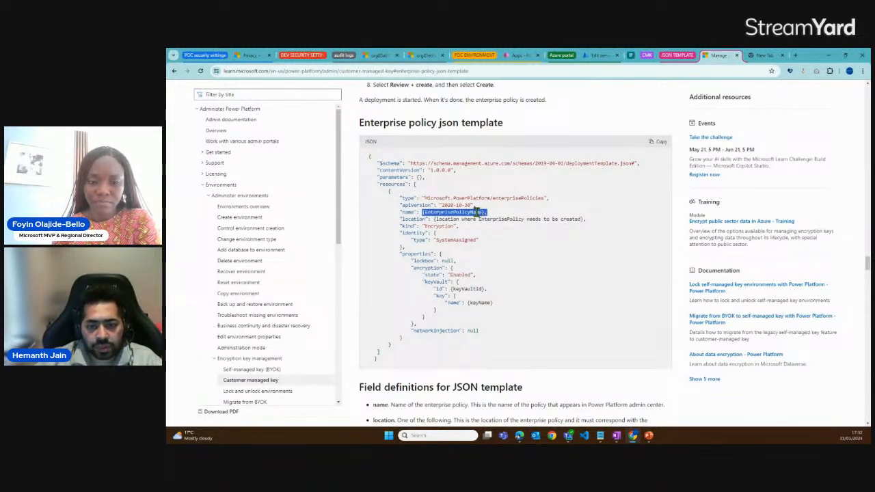
click(422, 213)
drag(424, 212, 487, 212)
click(481, 214)
drag(435, 218, 583, 218)
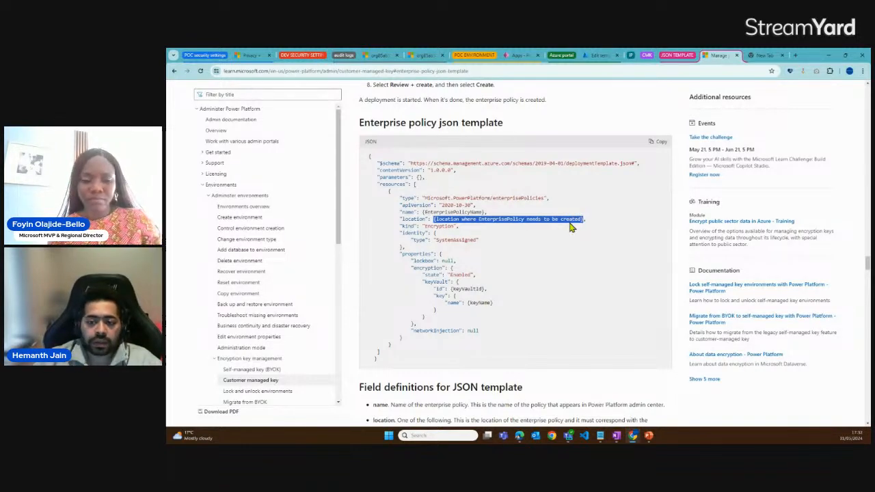
click(572, 227)
drag(433, 219, 509, 213)
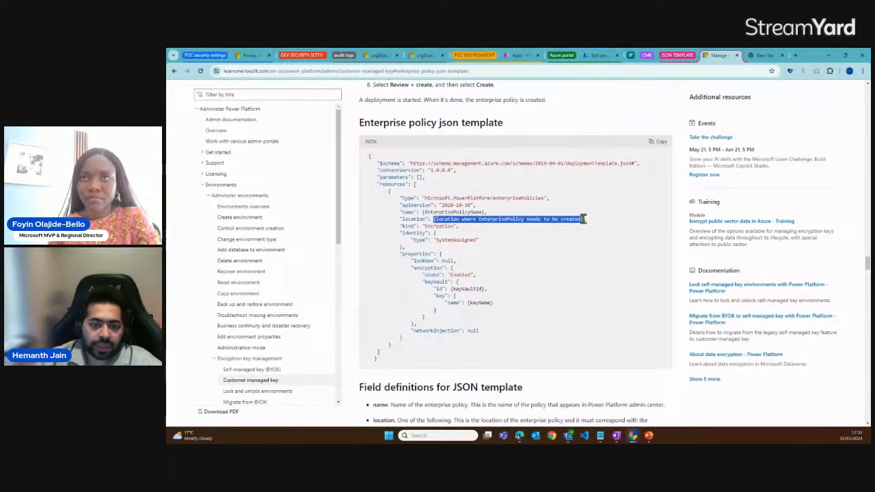
click(531, 247)
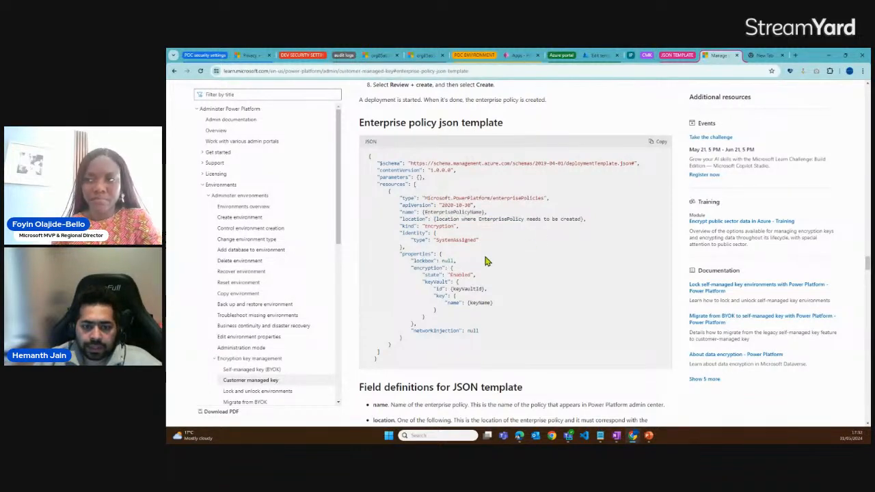
drag(451, 289, 482, 288)
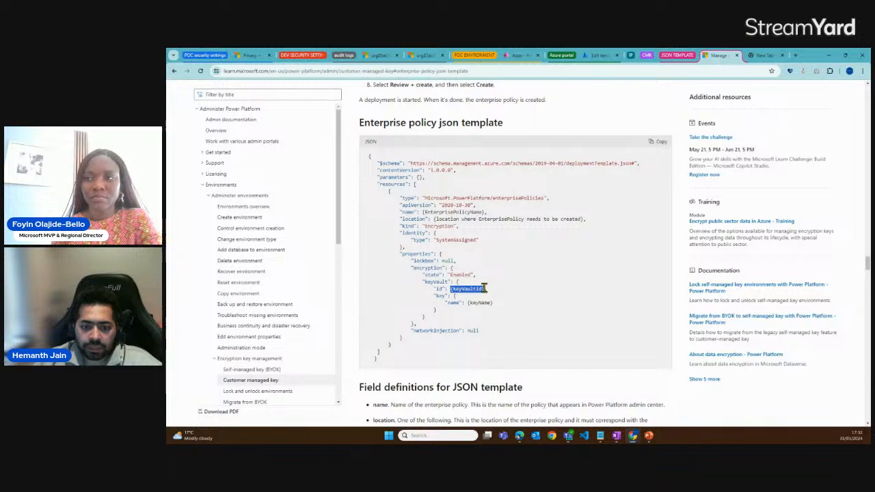
drag(469, 304, 506, 308)
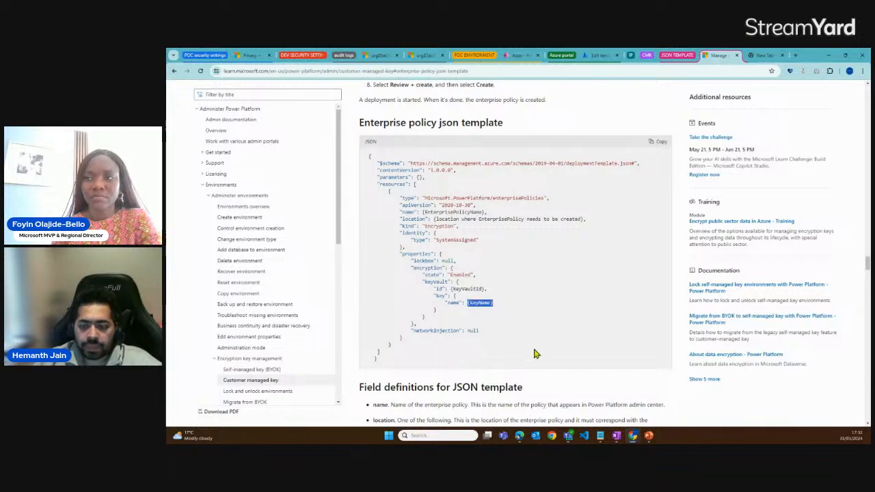
Switch to the template draft in Notepad and enlarge its window to view the saved resource ID, key name and JSON
mouse_move(600, 436)
click(594, 402)
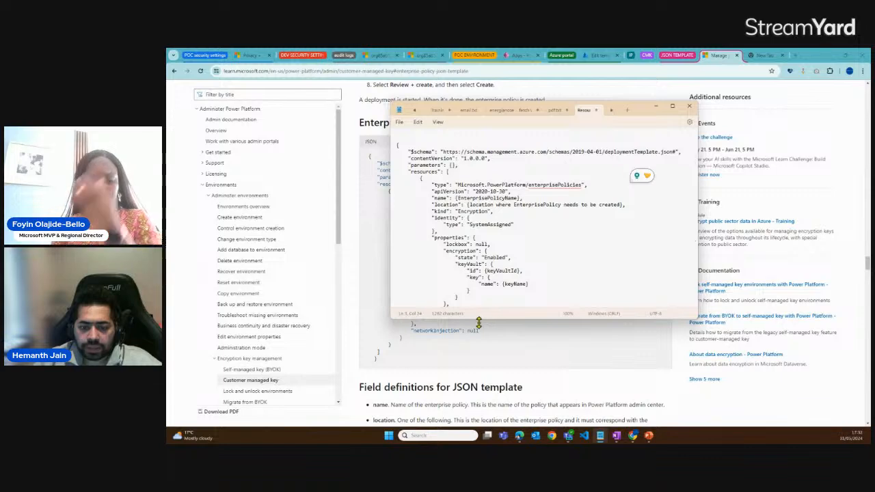
drag(479, 320, 481, 365)
click(547, 383)
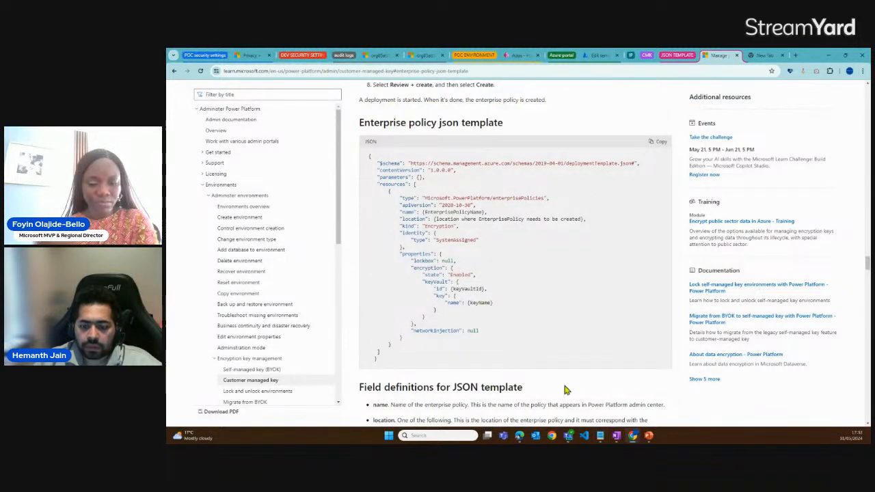
click(600, 435)
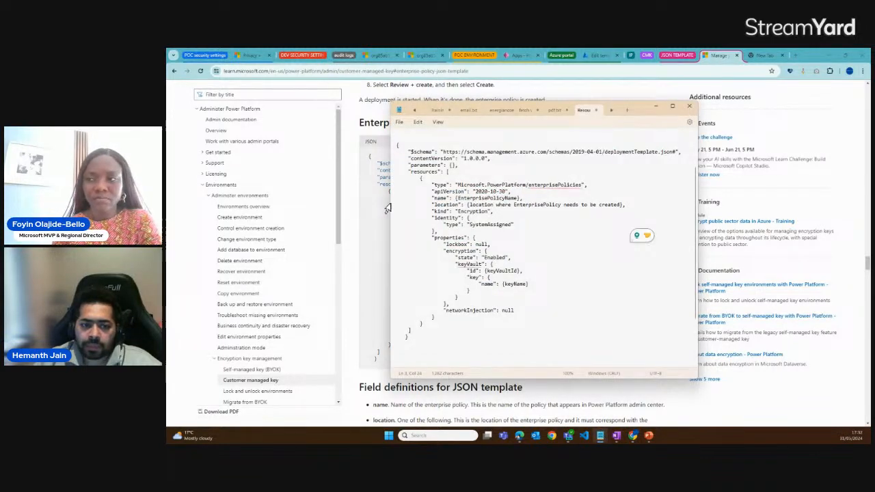
drag(386, 208, 289, 209)
scroll(335, 166, up, 3)
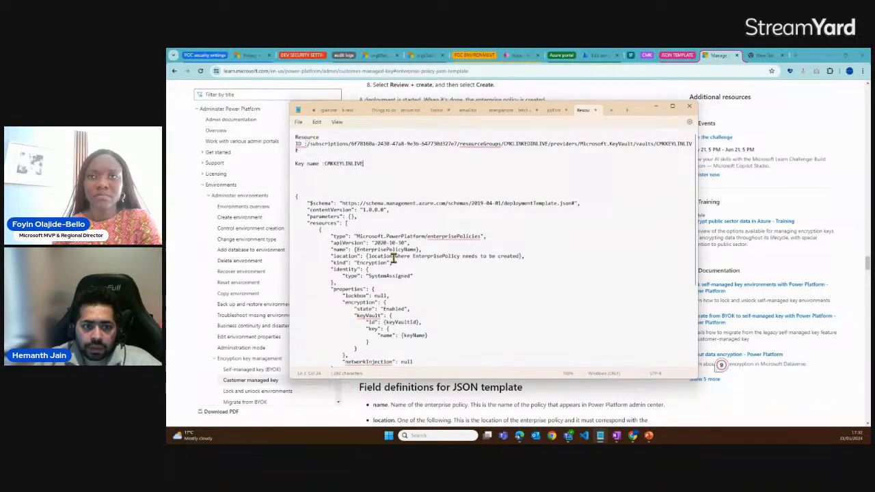
Replace the EnterprisePolicyName placeholder in the draft template with the name "CMKLINLIVE"
drag(355, 251, 418, 253)
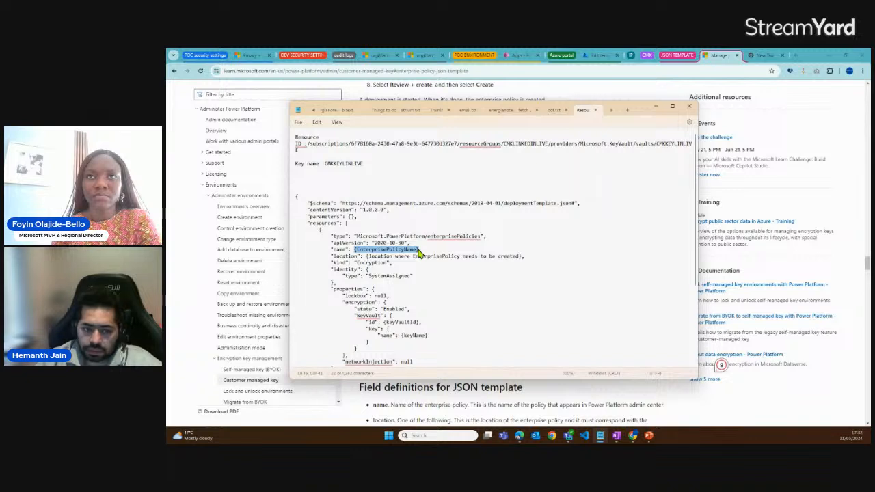
key(BackSpace)
text(CMKELINLIVE",)
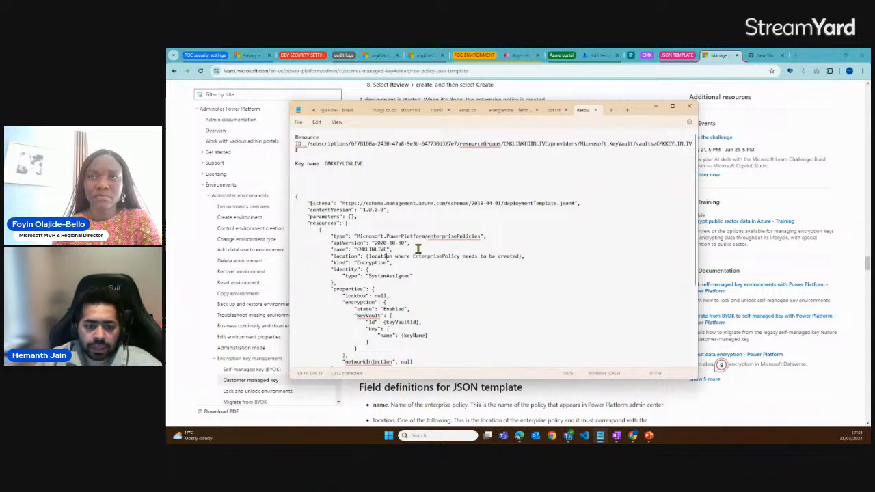
Replace the location placeholder in the draft template with "europe"
key(Left)
key(Left)
key(Left)
key(Left)
key(shift+Right)
key(shift+Right)
key(shift+Right)
key(shift+Right)
key(shift+Right)
key(shift+Right)
key(shift+Right)
key(shift+Right)
key(shift+Right)
key(shift+Right)
key(shift+Right)
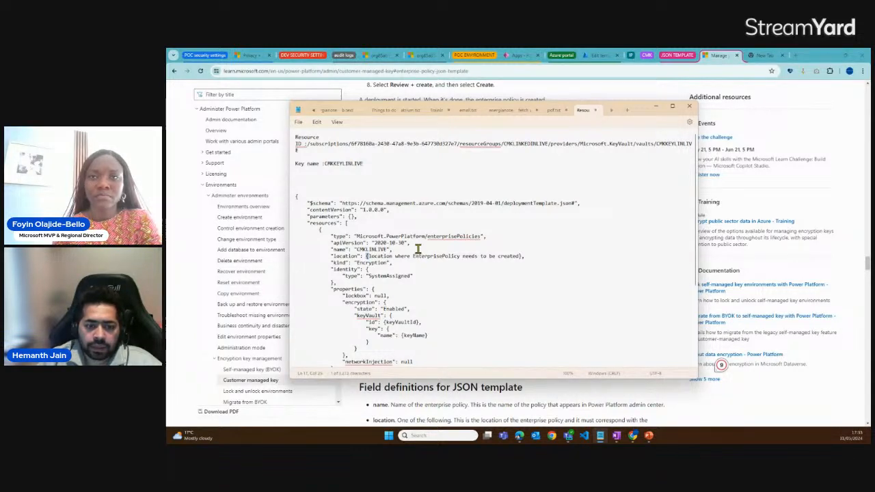
key(shift+Right)
key(shift+Right)
key(shift+Right)
key(shift+Right)
key(shift+Right)
key(shift+Right)
key(shift+Right)
key(shift+Right)
key(shift+Right)
key(shift+Right)
key(shift+Right)
key(shift+Right)
key(shift+Right)
key(shift+Right)
key(shift+Right)
key(shift+Right)
key(shift+Right)
key(shift+Right)
key(shift+Right)
key(shift+Right)
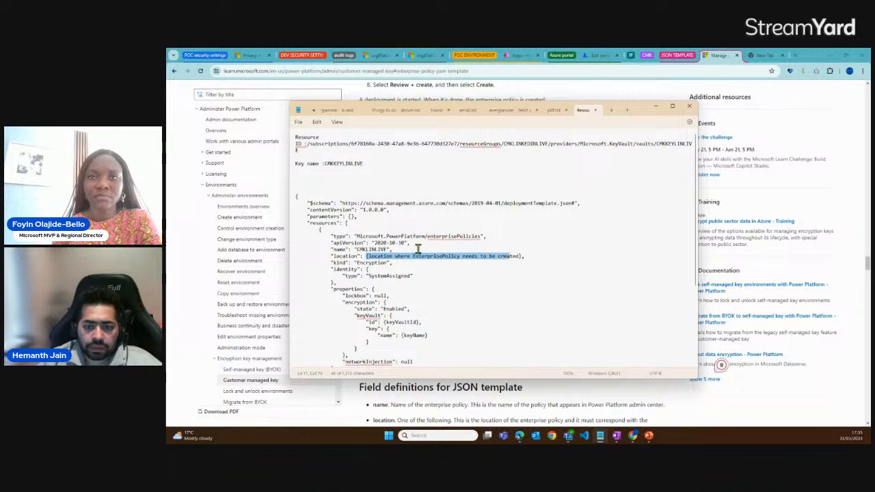
key(shift+Right)
key(Delete)
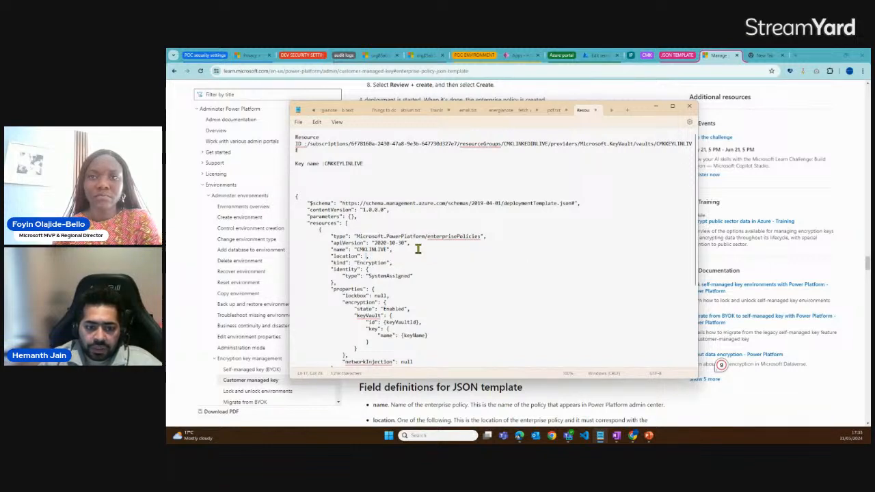
text("europe)
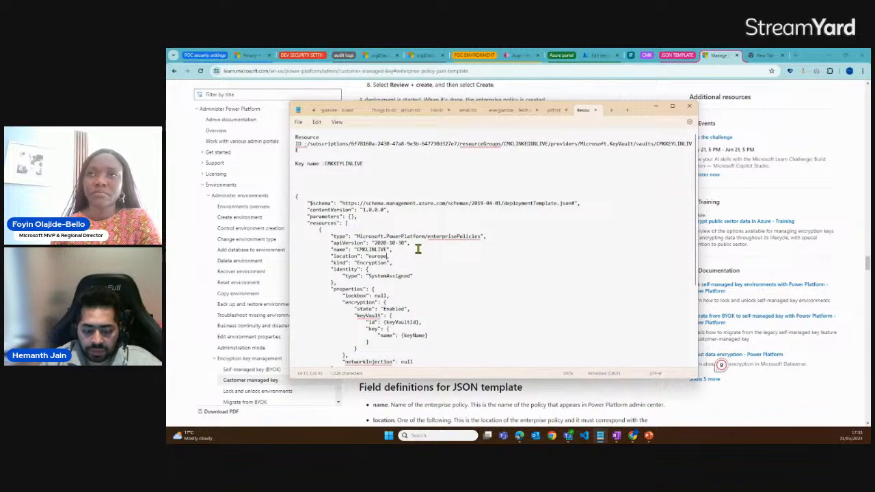
text(")
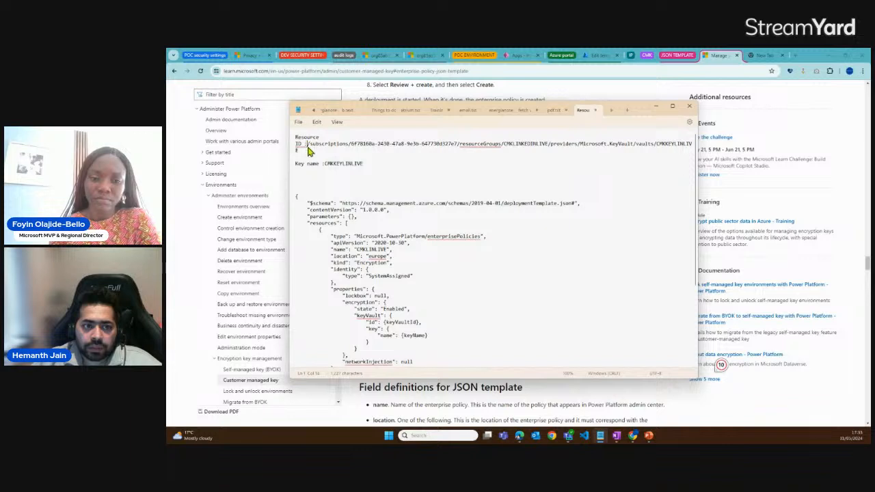
Replace the keyVaultId placeholder in the draft template with the saved key vault resource ID enclosed in quotation marks
drag(307, 145, 311, 155)
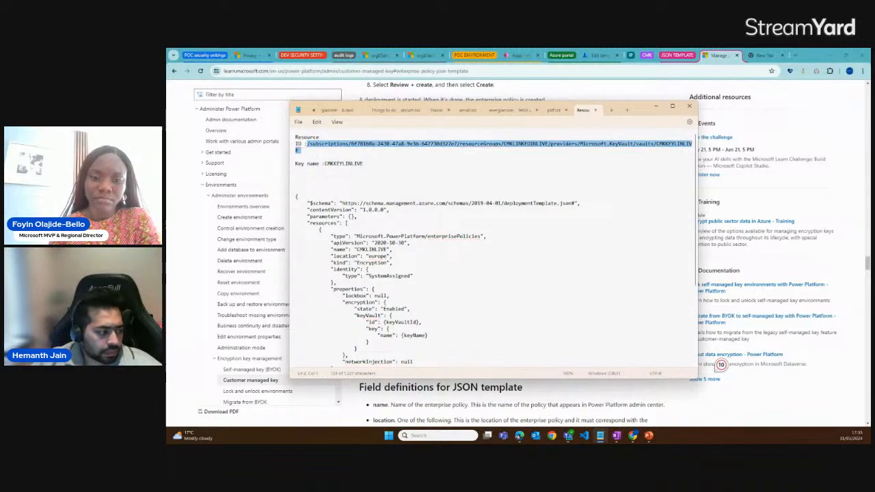
click(427, 280)
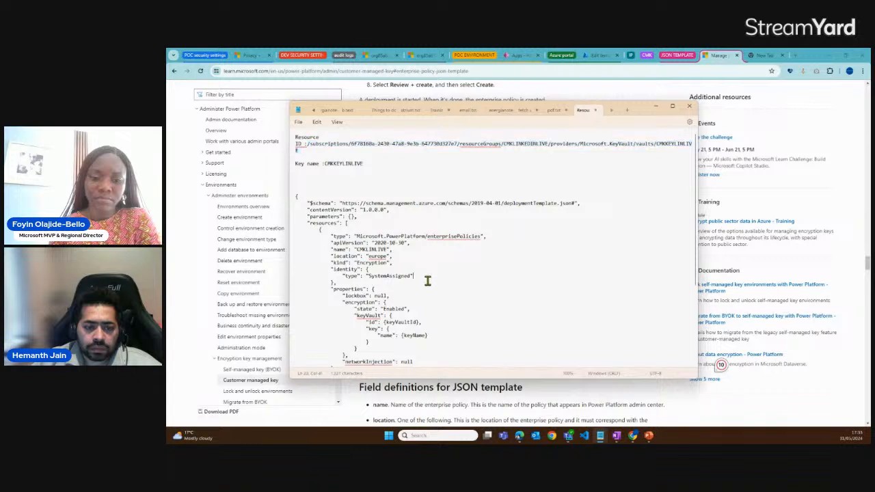
key(Down)
key(Down)
key(Down)
key(Down)
key(Down)
key(Down)
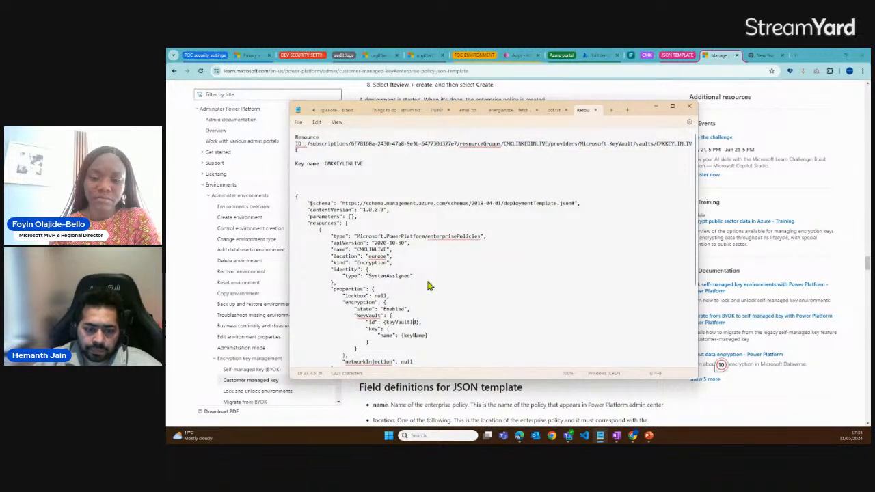
key(shift+Left)
key(shift+Left)
key(shift+Left)
key(shift+Left)
key(shift+Left)
key(shift+Left)
key(shift+Left)
key(shift+Left)
key(shift+Left)
key(shift+Left)
key(shift+Left)
key(shift+Left)
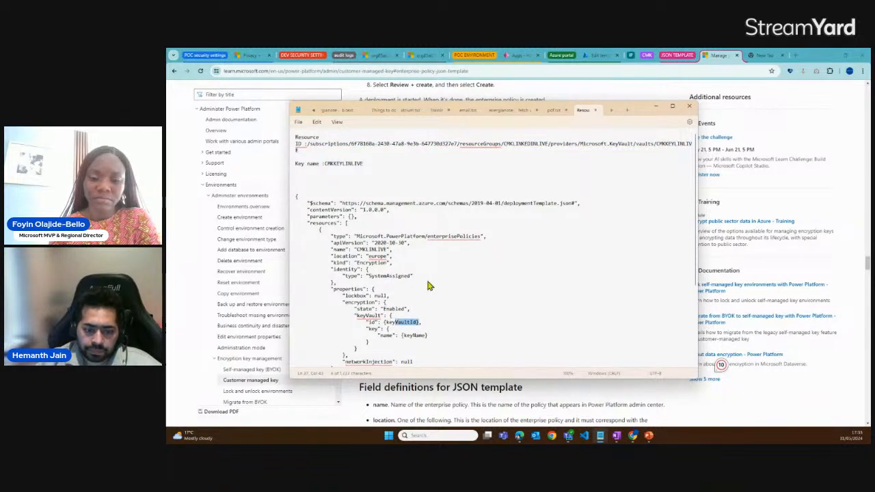
text("id": "",)
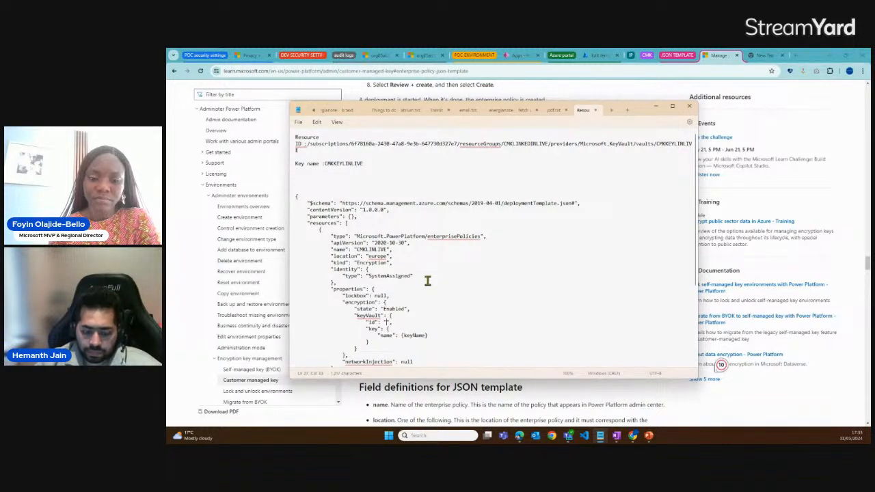
text(/subscriptions/6f78160a-2430-47a8-9e3b-647730d327e7/resourceGroups/CMKLINKEDINLIVE/providers/Microsoft.KeyVault/vaults/CMKEYLINLIVE)
Replace the keyName placeholder in the draft template with the saved key name, giving "CMKKEYLINLIVE"
key(Down)
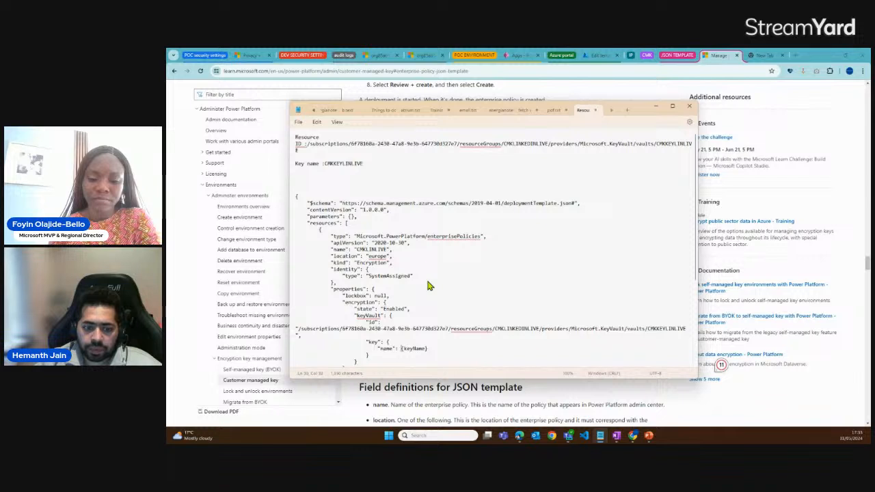
key(Up)
key(Up)
key(Up)
key(Up)
key(Up)
key(Up)
key(Up)
key(Up)
key(Up)
key(Up)
key(Up)
key(Up)
key(Up)
key(Up)
key(Up)
key(Up)
key(Up)
key(Up)
key(Up)
key(Up)
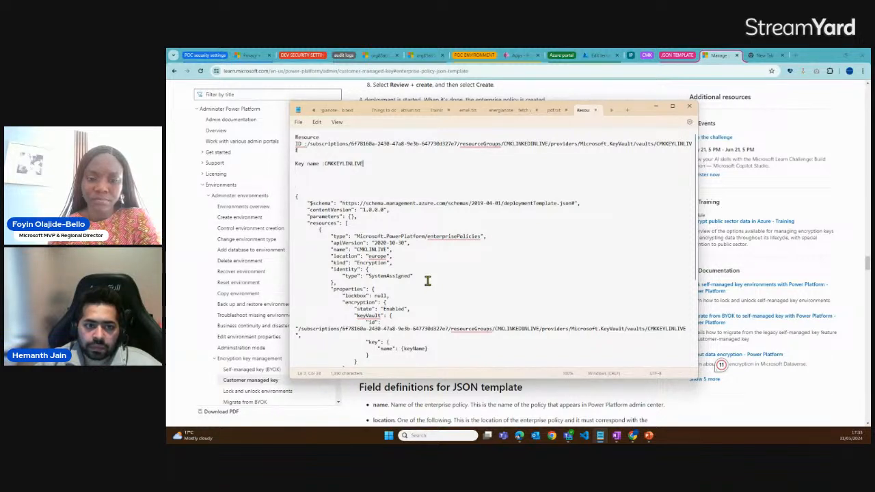
key(shift+Left)
key(shift+Left)
key(shift+Left)
key(shift+Left)
key(shift+Left)
key(shift+Left)
key(shift+Left)
key(shift+Left)
key(shift+Left)
key(shift+Left)
key(shift+Left)
key(shift+Left)
key(shift+Left)
key(ctrl+c)
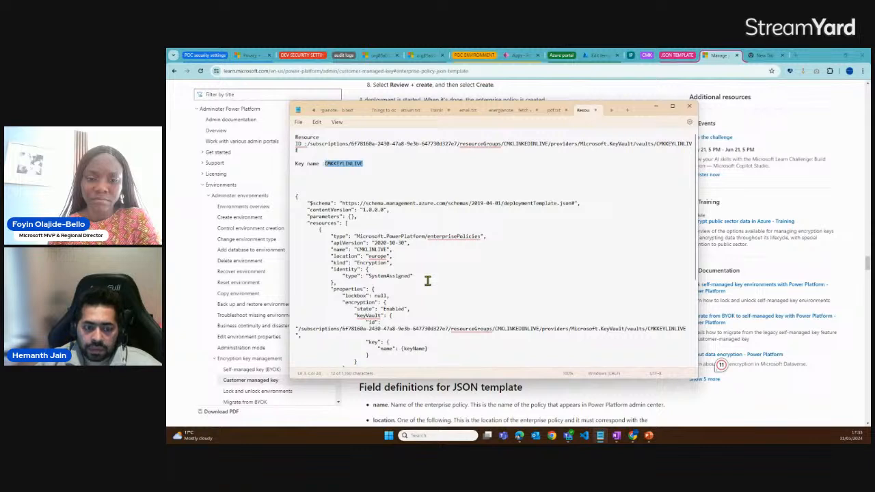
scroll(426, 277, down, 3)
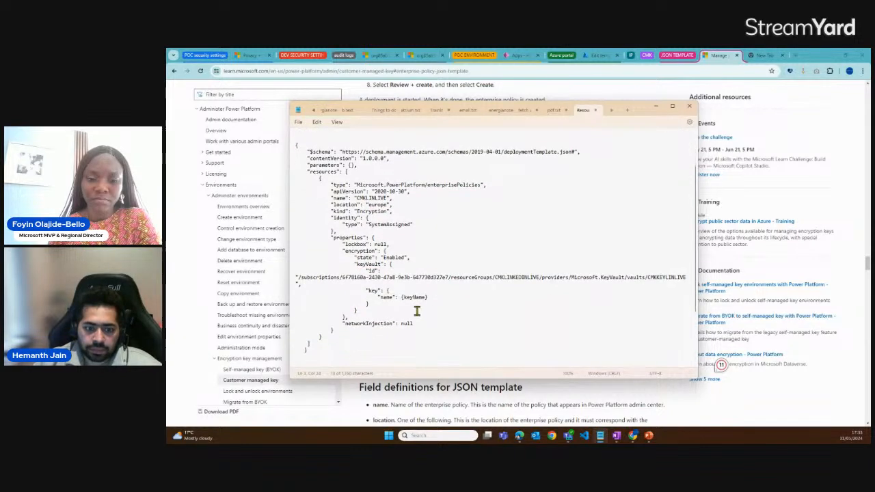
drag(402, 297, 429, 298)
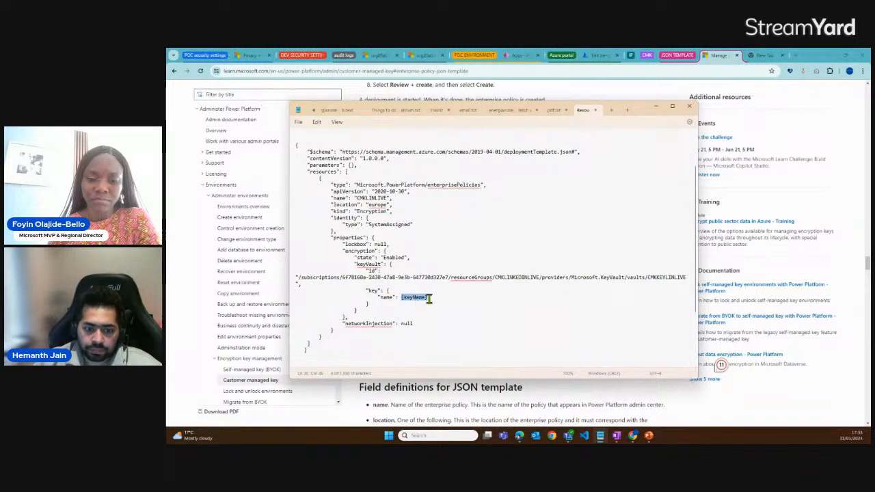
key(ctrl+v)
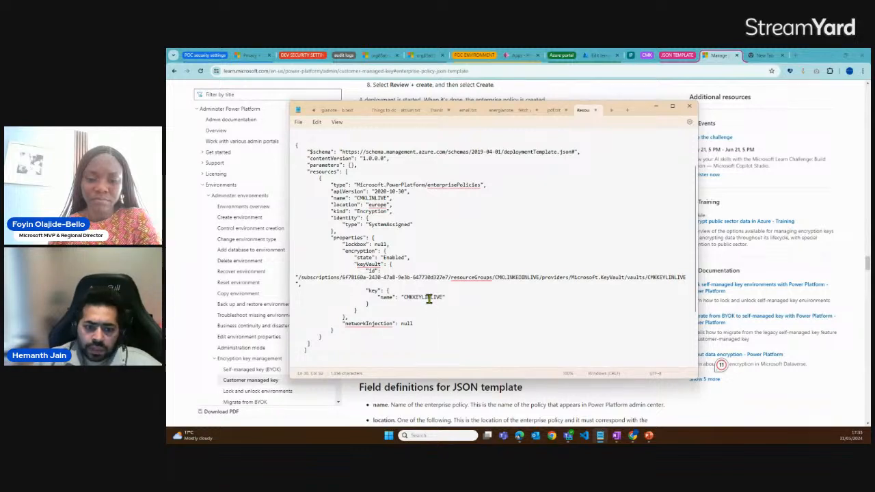
Copy the completed JSON from the draft and replace the default code in the Azure portal's template editor with it
scroll(340, 195, up, 3)
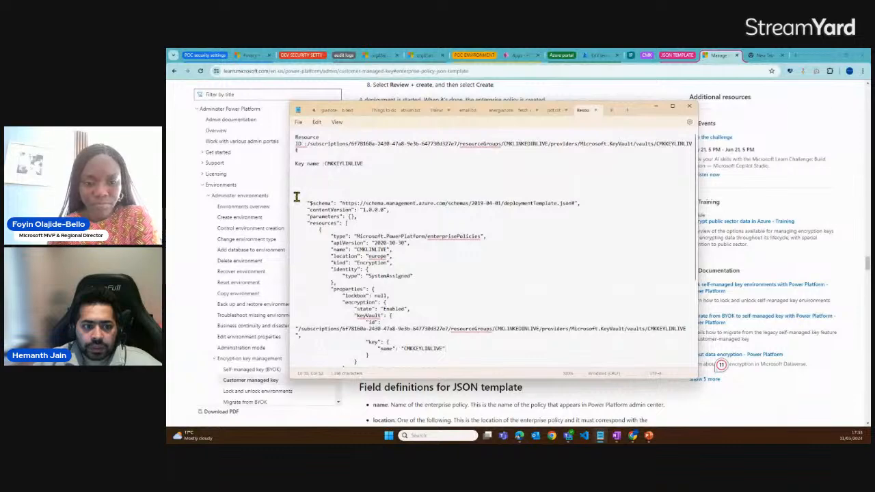
drag(297, 198, 328, 301)
scroll(349, 261, down, 1)
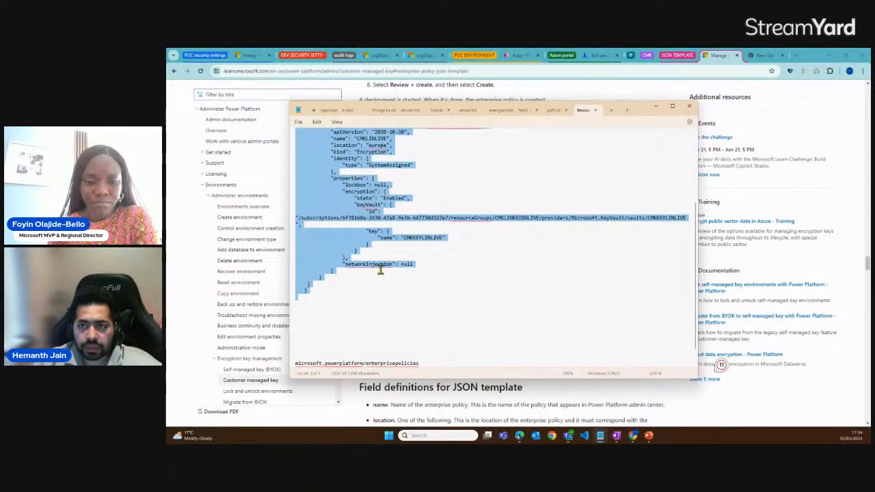
click(599, 55)
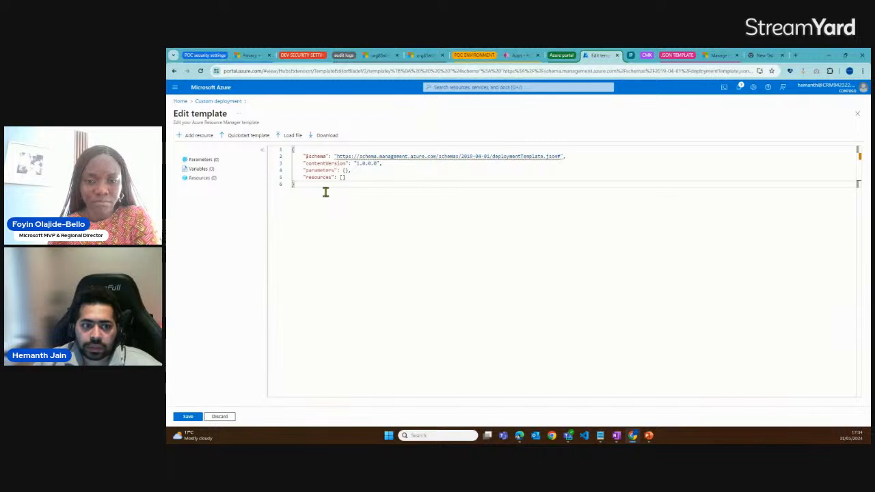
key(ctrl+a)
key(ctrl+v)
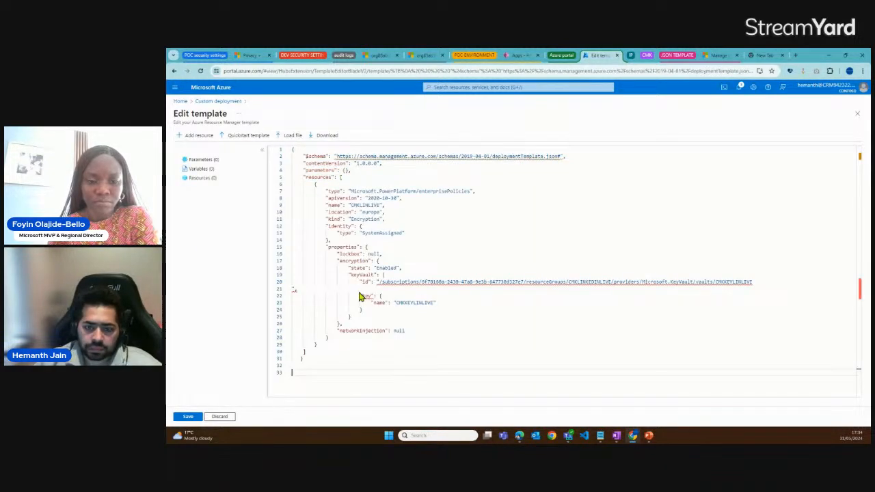
Remove the line break inside the key vault ID value so its closing quote and comma follow directly, and save the template
click(293, 289)
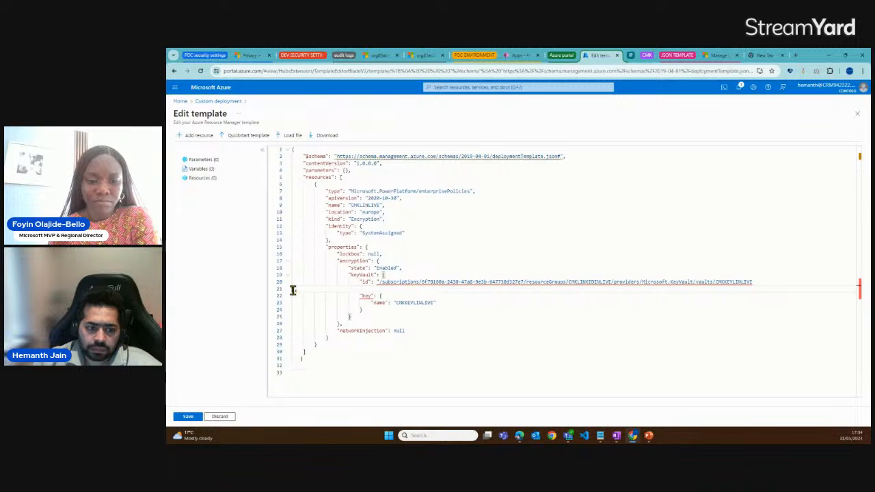
key(BackSpace)
text(,)
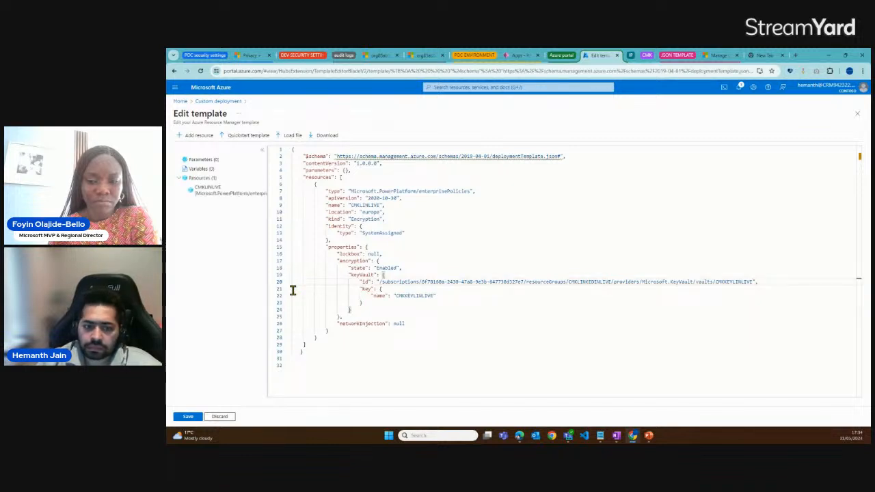
key(Down)
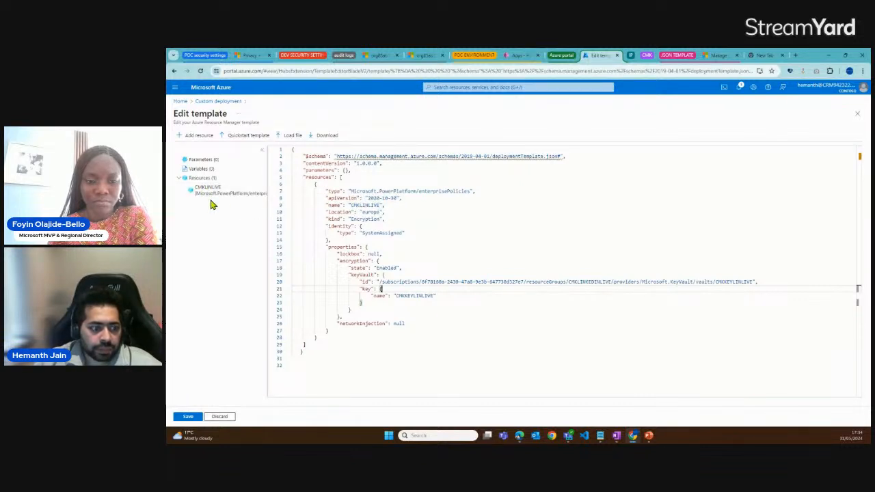
click(186, 417)
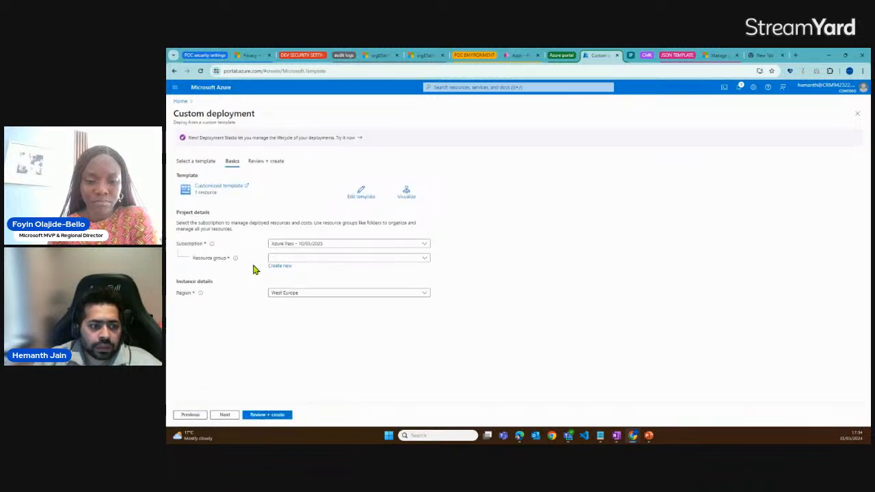
Assign the custom deployment to the CMKLINKEDINLIVE resource group, review it and create the deployment
click(279, 260)
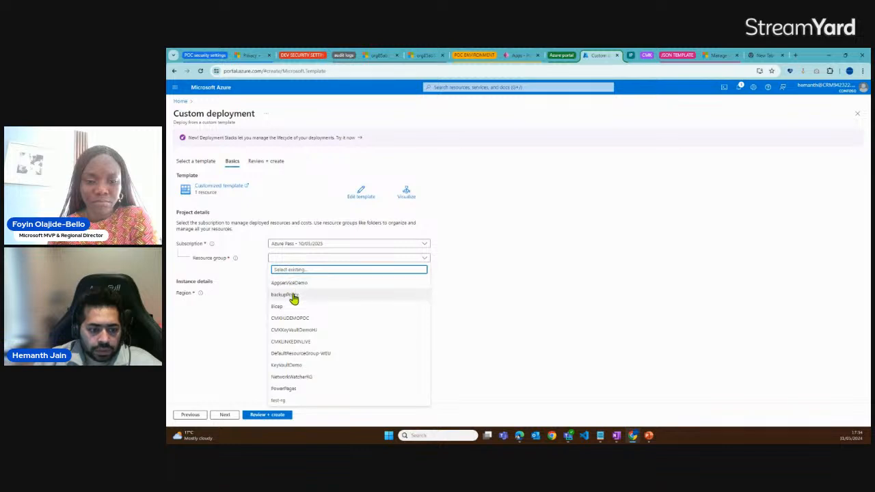
click(295, 344)
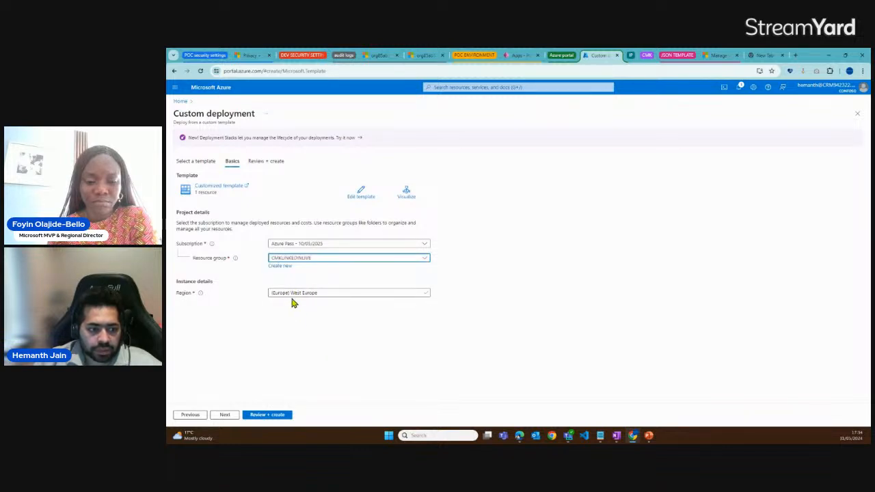
click(226, 415)
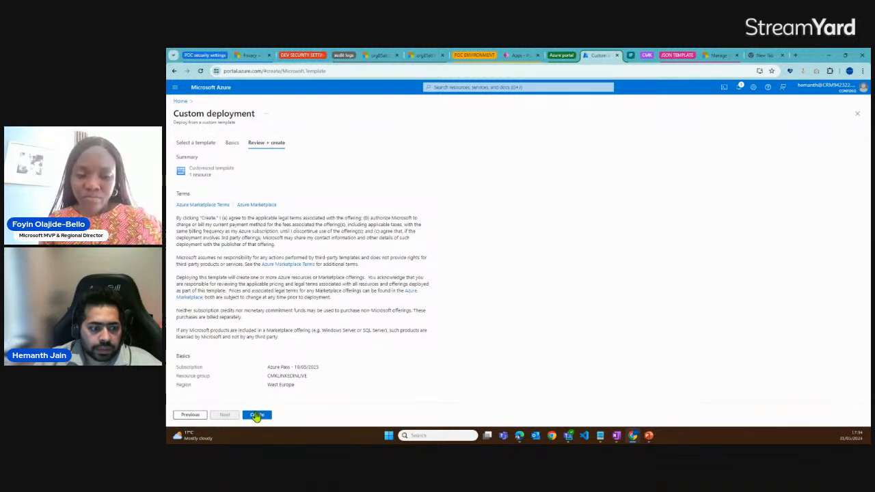
click(257, 415)
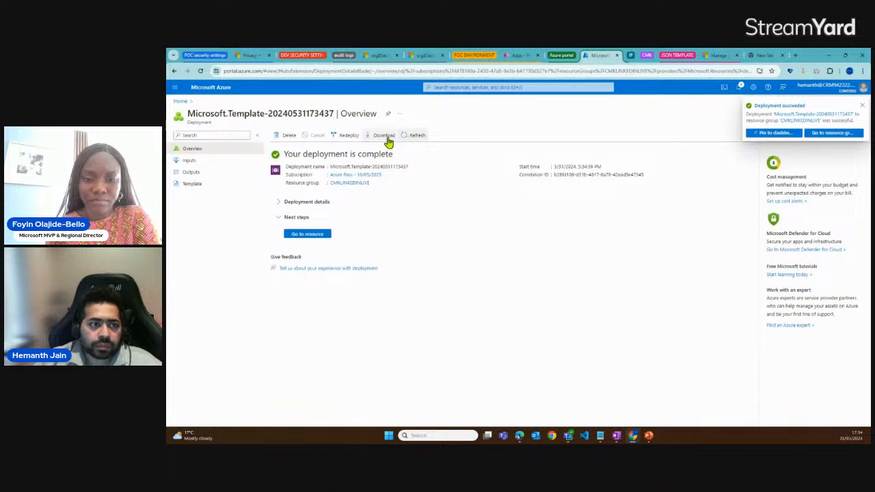
Return to the Azure home page, search for "resource gra" and open Resource Graph Explorer
click(182, 101)
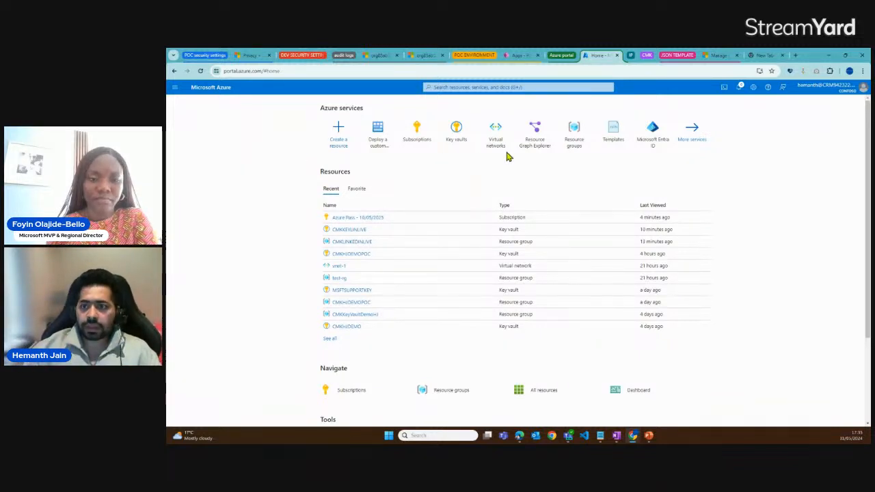
click(483, 88)
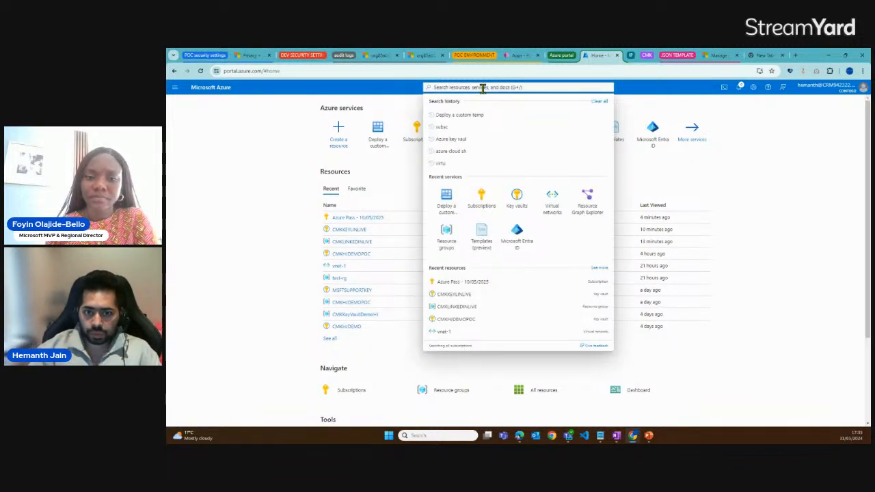
text(resou)
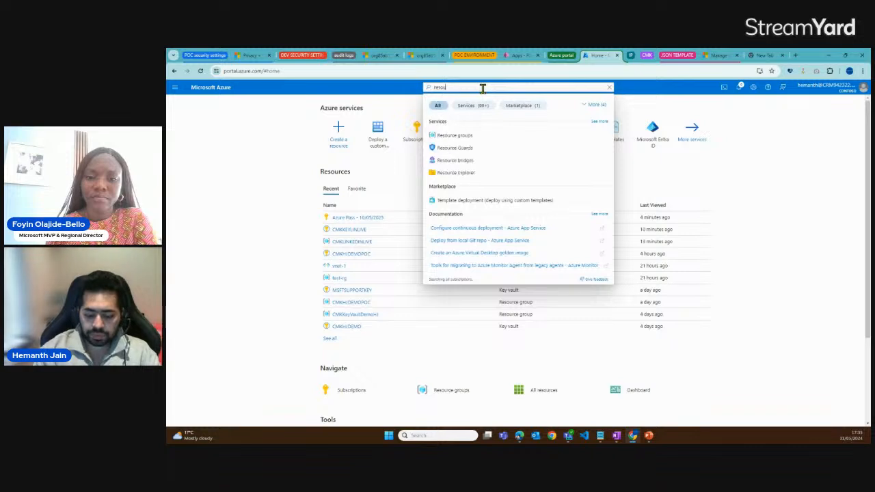
text(rce gra)
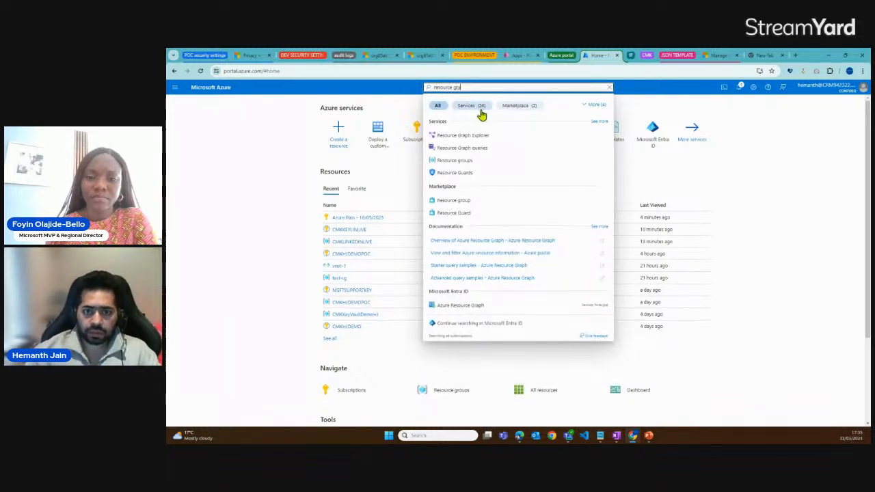
click(472, 134)
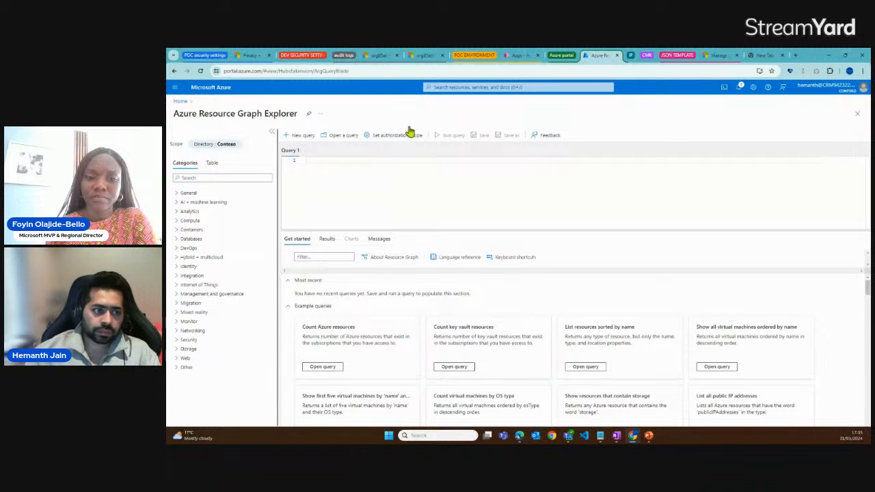
drag(179, 114, 263, 131)
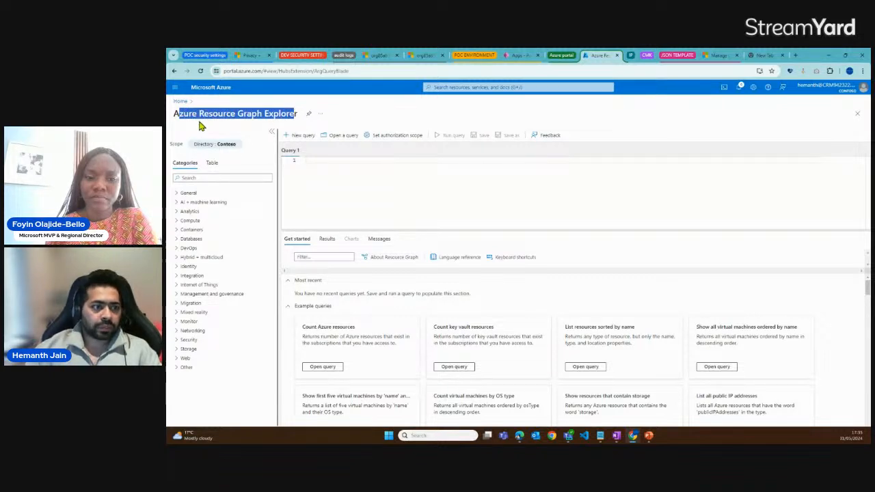
drag(173, 114, 298, 115)
Copy "microsoft.powerplatform/enterprisepolicies" from the Notepad draft and search the Resource Graph Explorer tables for it
click(212, 165)
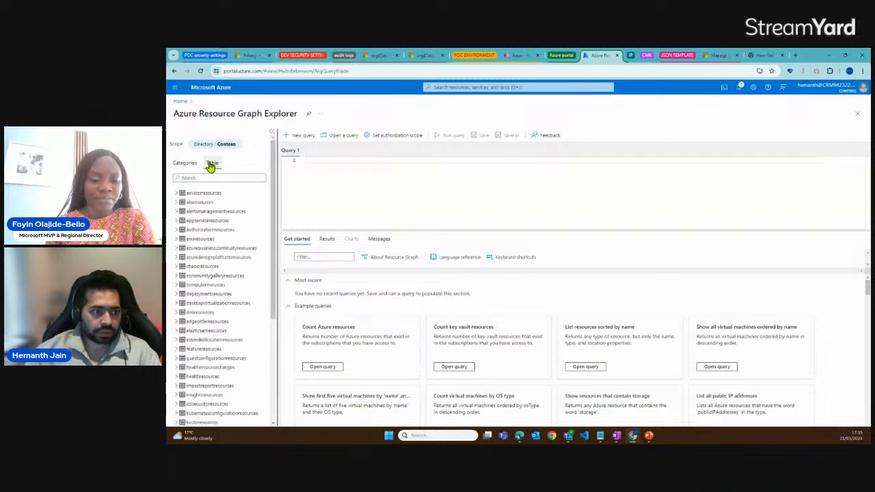
click(600, 436)
click(453, 301)
scroll(423, 278, down, 1)
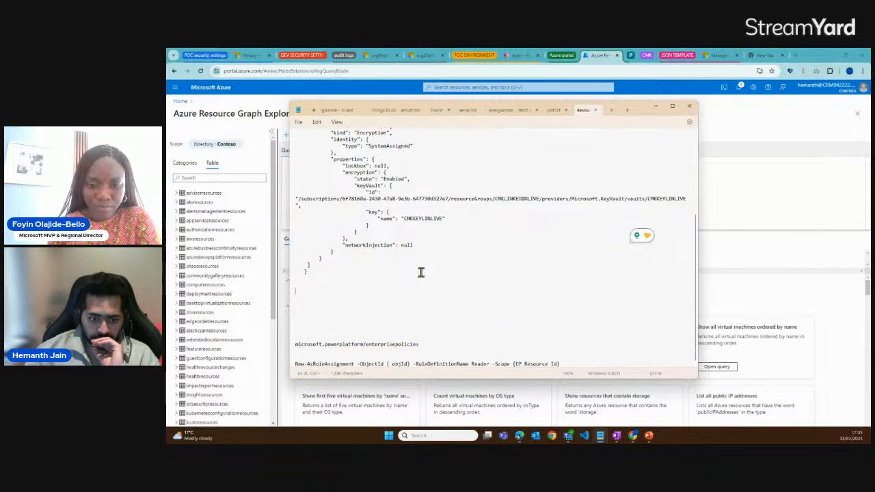
drag(419, 344, 297, 346)
key(ctrl+c)
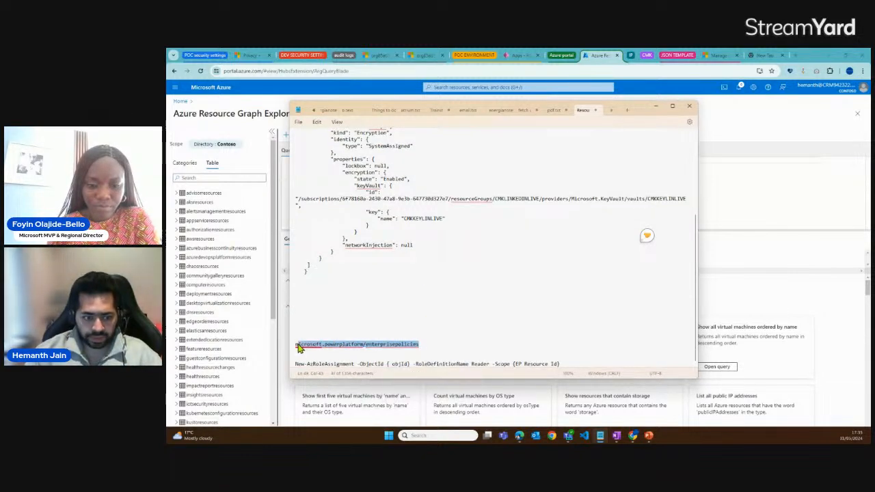
click(231, 179)
key(ctrl+v)
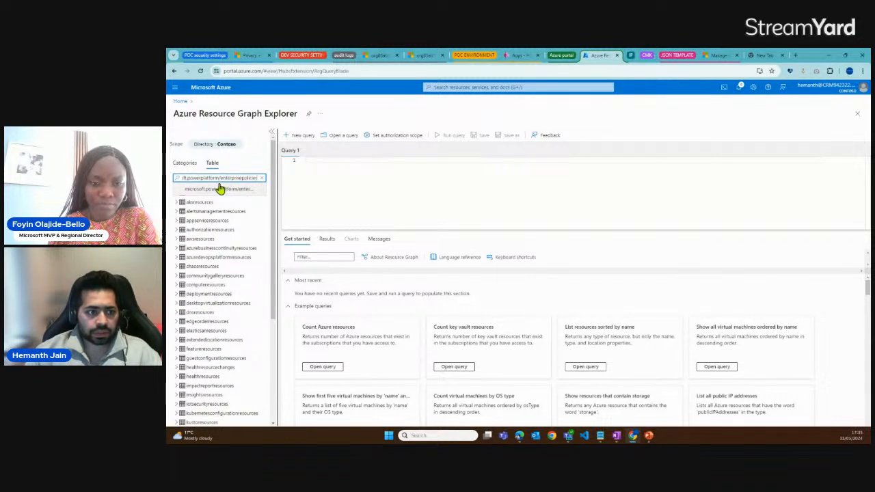
Add the microsoft.powerplatform/enterprisepolicies resource type to the query and select the whole query text
drag(190, 178, 250, 179)
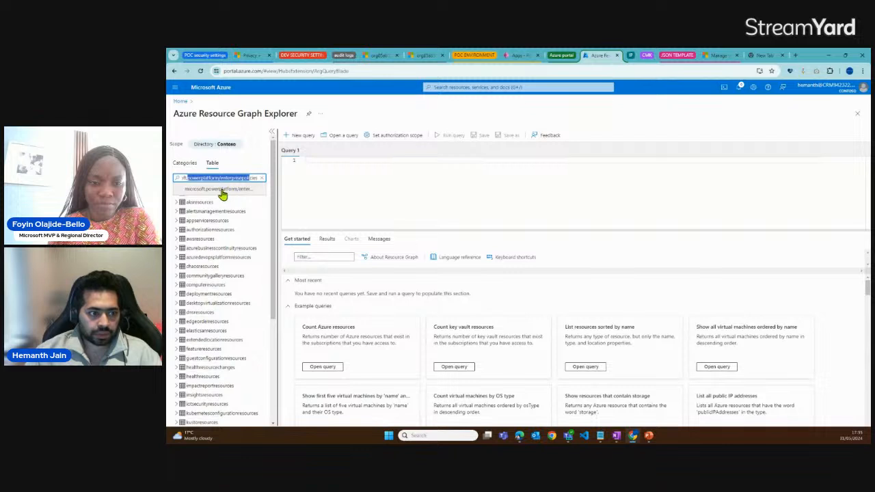
click(222, 195)
click(214, 203)
drag(479, 167, 299, 167)
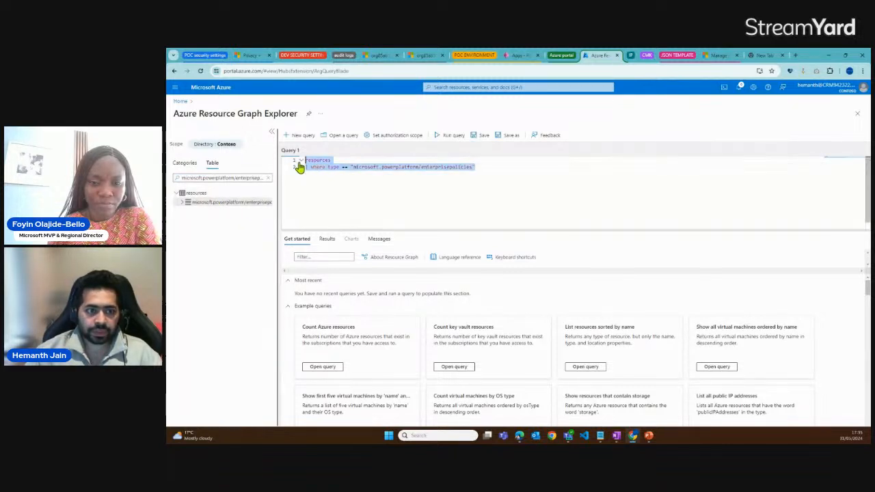
Run the enterprise policies query and widen the name column to locate the CMKLINLIVE policy in the results
click(439, 135)
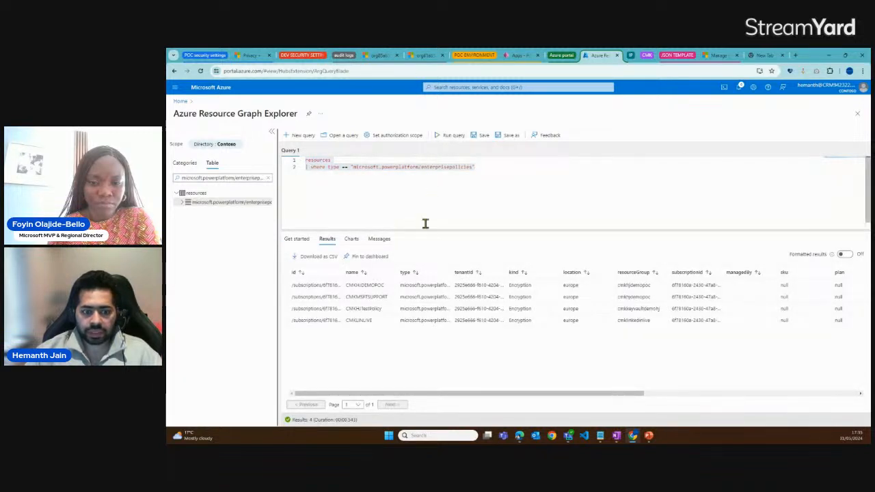
drag(398, 268, 421, 271)
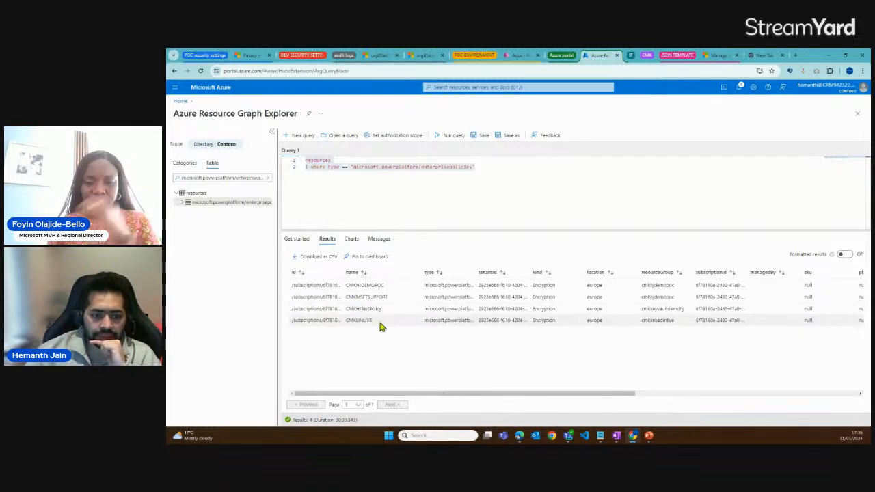
drag(376, 322, 345, 326)
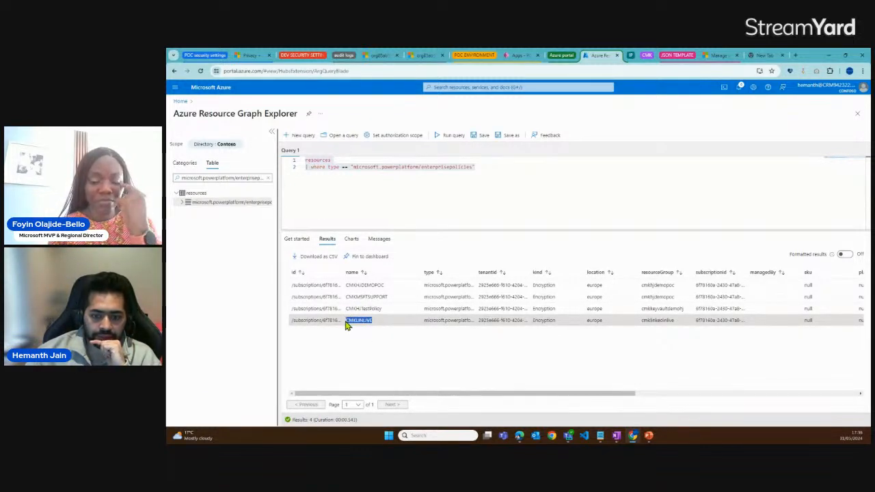
mouse_move(472, 399)
mouse_down()
mouse_move(503, 400)
mouse_move(477, 398)
mouse_up()
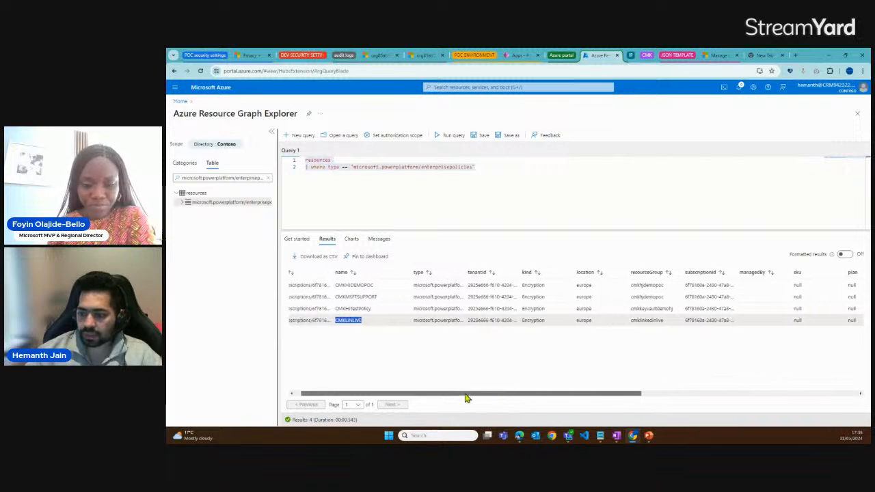
Widen the id column and copy the CMKLINLIVE policy's resource ID into the Notepad draft below the JSON template
drag(345, 271, 465, 272)
triple_click(383, 320)
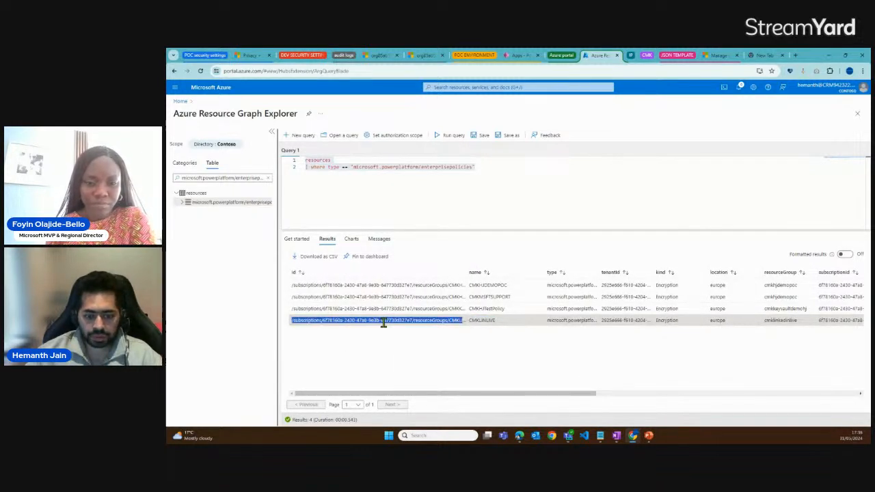
key(alt+Tab)
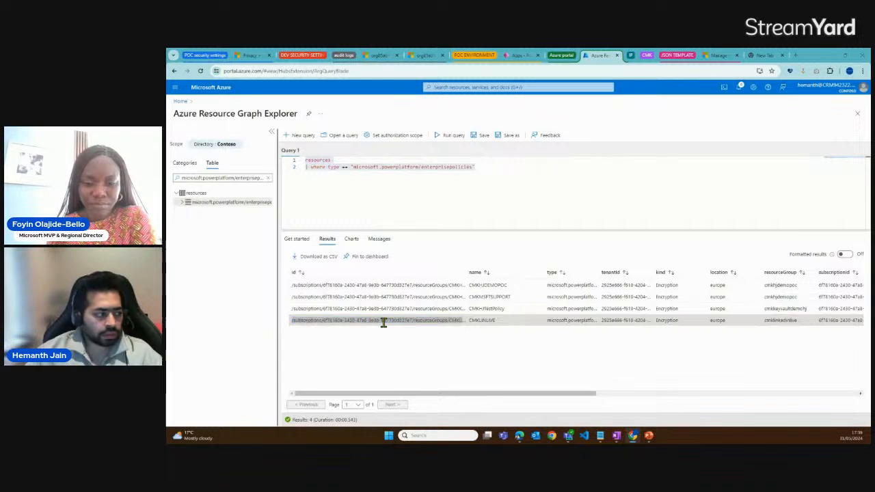
click(346, 301)
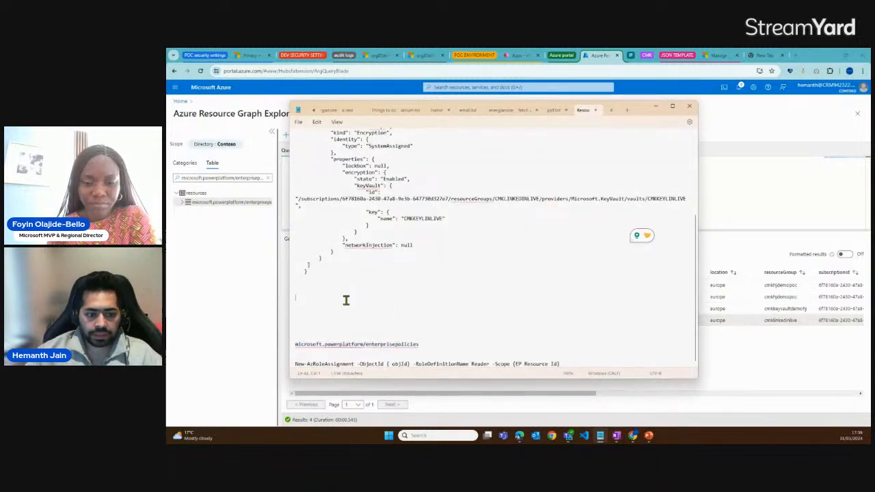
text(/subscriptions/6f78160a-2430-47a8-9e3b-647730d327e7/resourceGroups/CMKLINKEDINLIVE/providers/Microsoft.PowerPlatform/enterprisePolicies/CMKLINLIVE)
Label the pasted resource ID in the Notepad draft with "enterprise policy :" and check the copied path
key(Up)
text(ente)
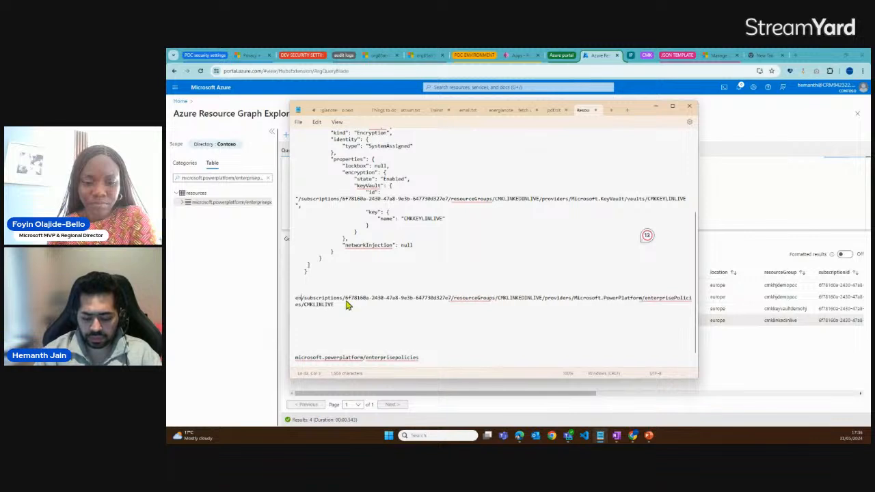
text(rp)
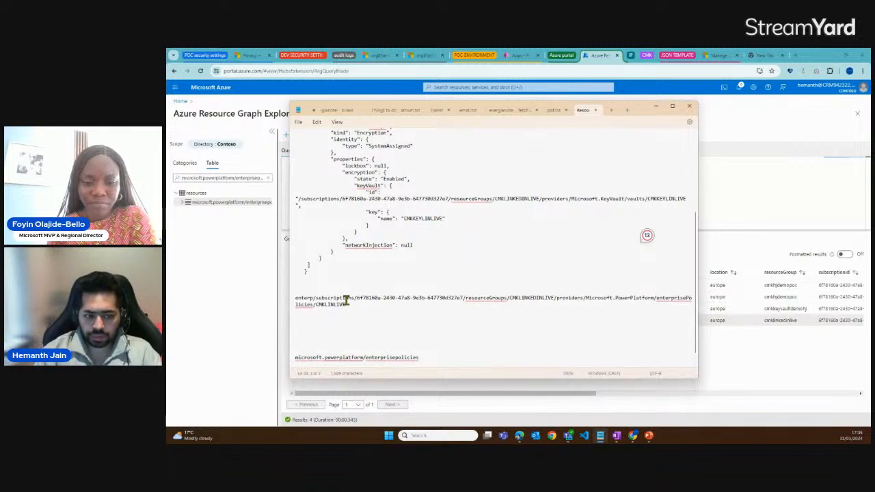
text(rise policy)
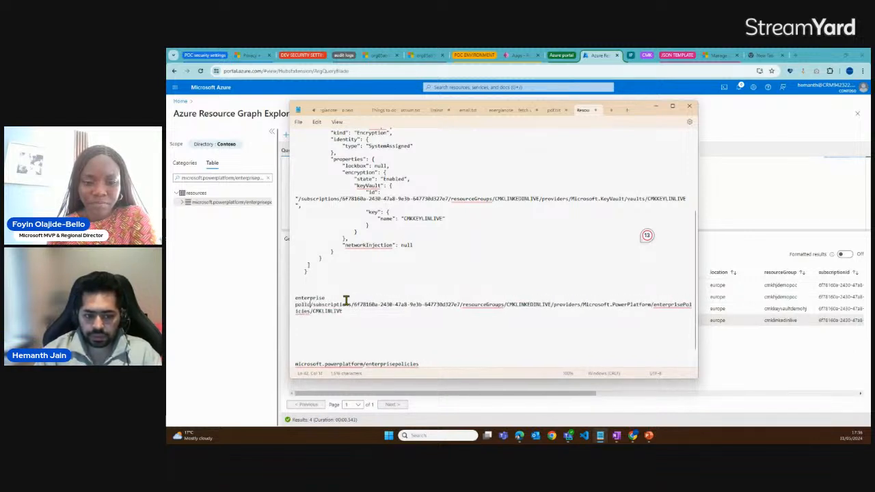
text( :)
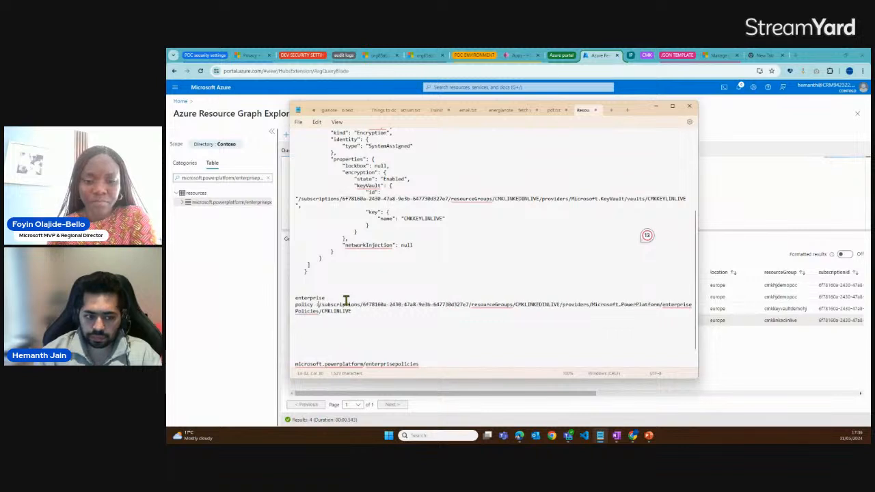
text(New-AzRoleAssignment -ObjectId { objId } -RoleDefinitionName Reader -Scope {EP Resource Id})
drag(333, 292, 296, 285)
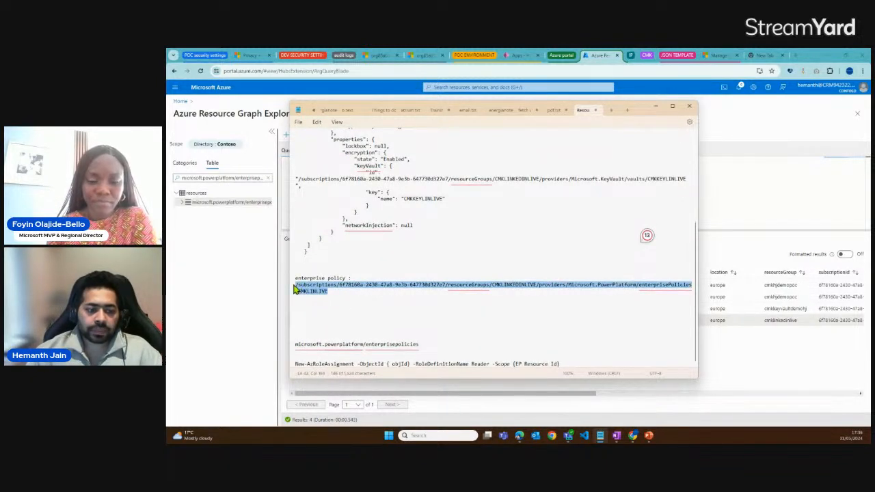
click(334, 291)
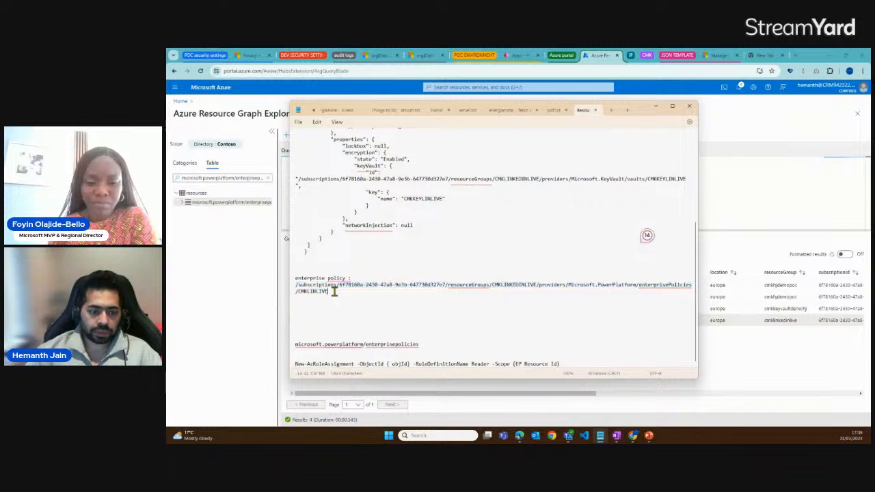
Start a Cloud Shell session in the Azure portal and show the environments list in the Power Platform admin center
click(268, 294)
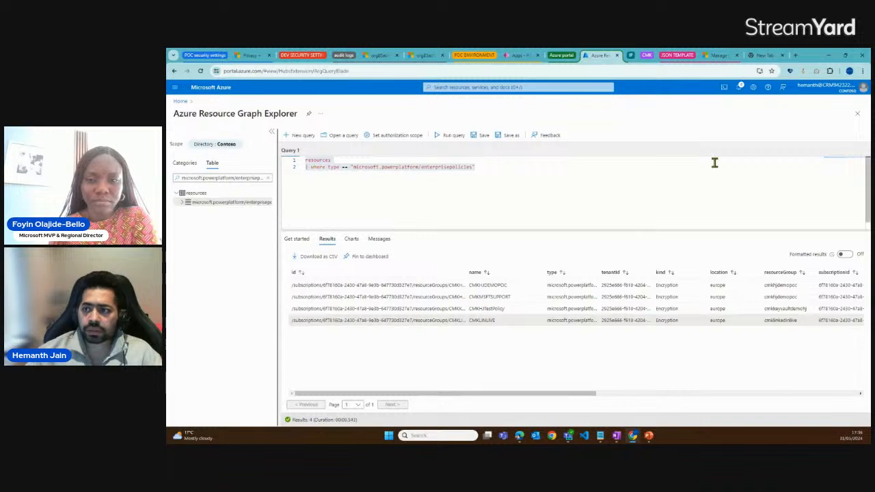
click(725, 88)
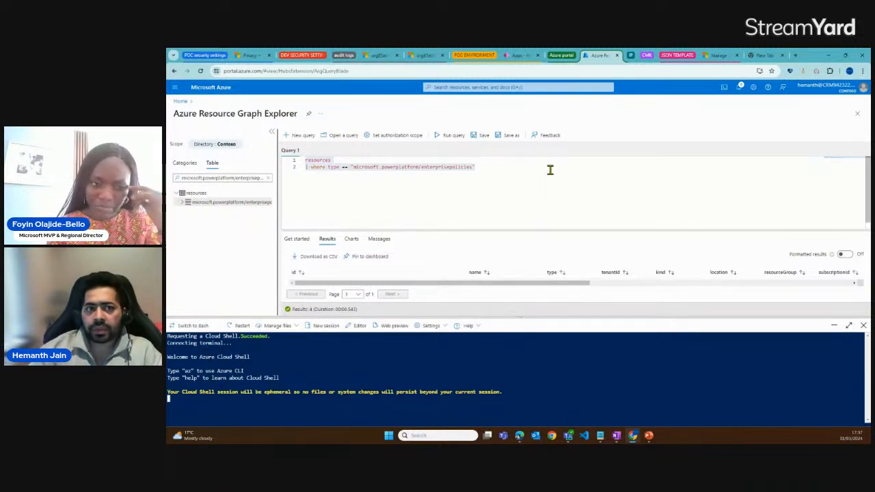
click(252, 59)
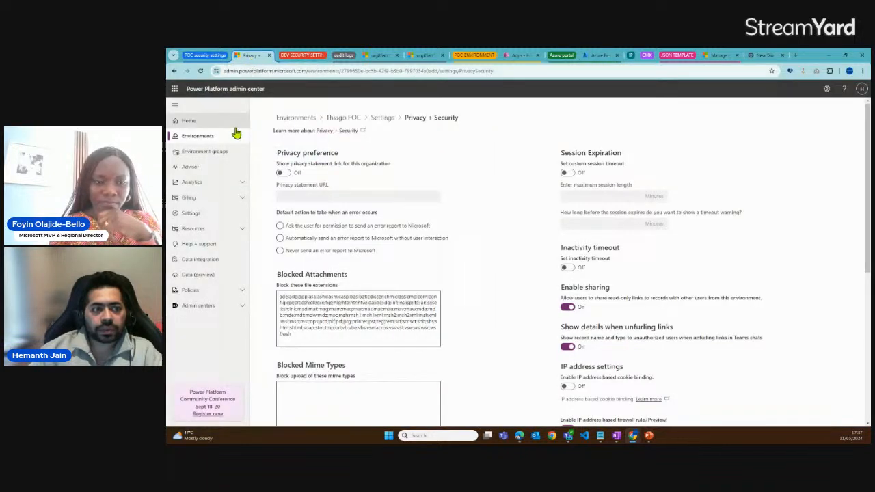
click(208, 140)
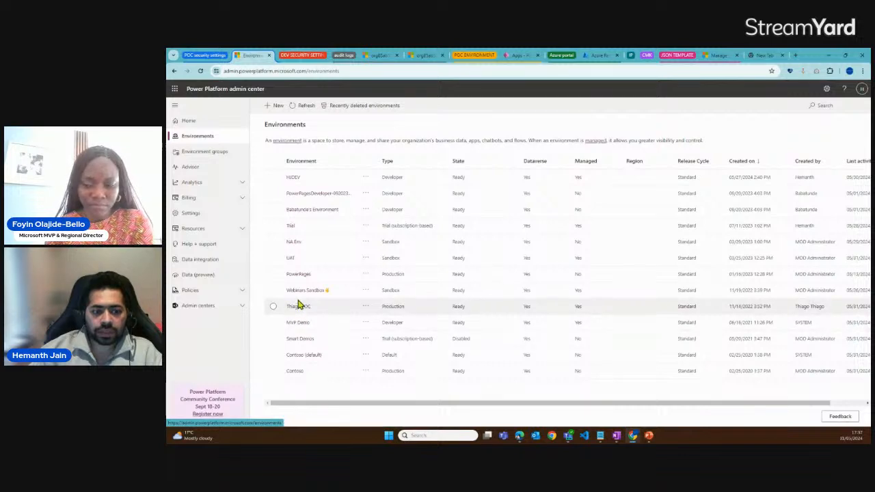
Duplicate the Azure Resource Graph Explorer browser tab, search the portal for "entra" and open Microsoft Entra ID
click(594, 56)
right_click(594, 60)
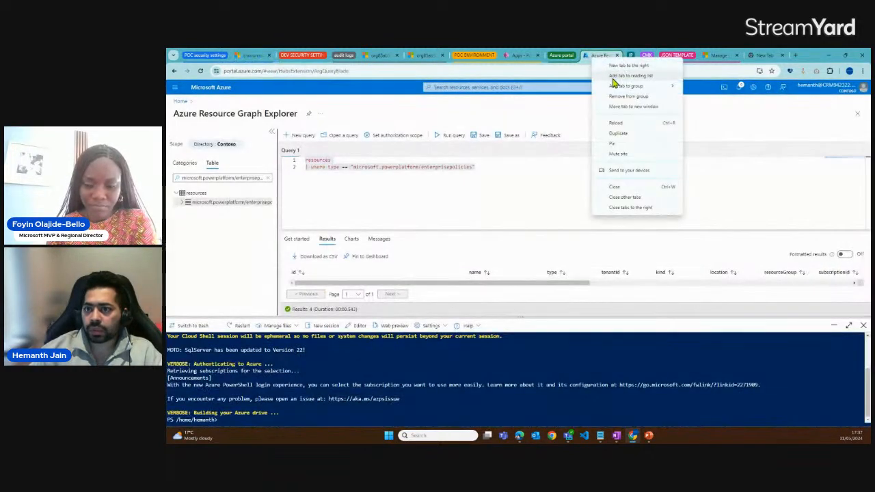
click(624, 138)
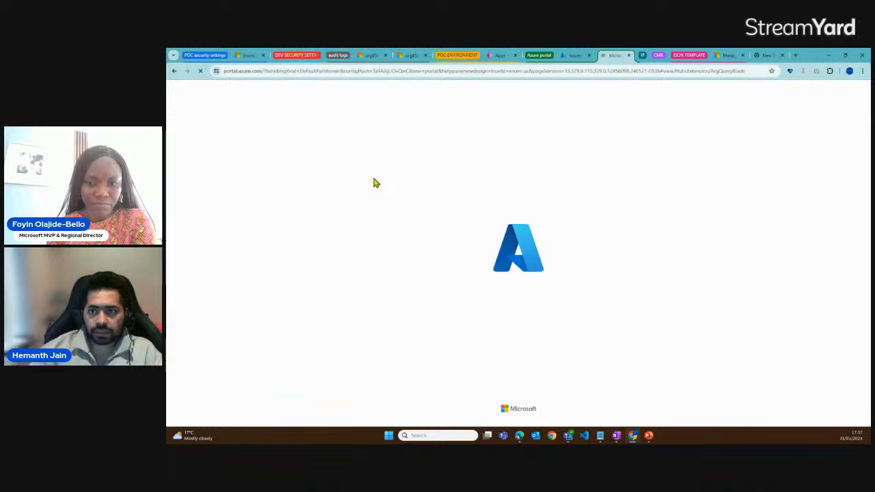
click(471, 87)
text(entra)
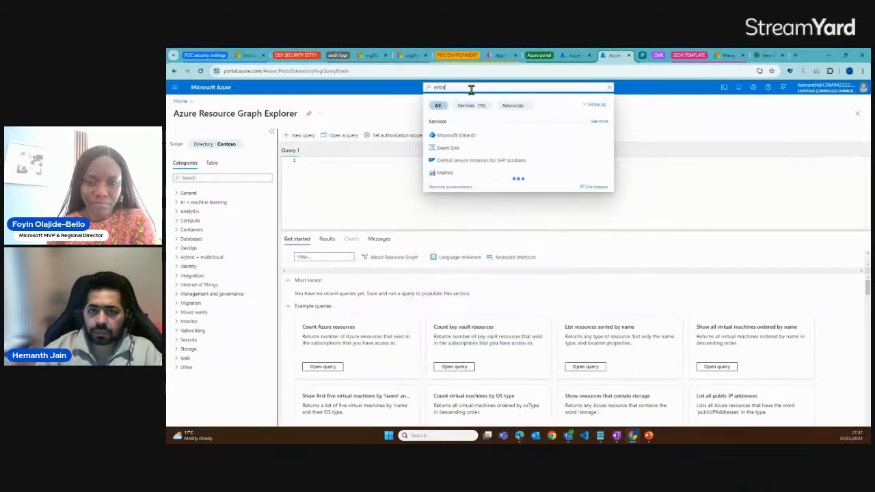
click(464, 136)
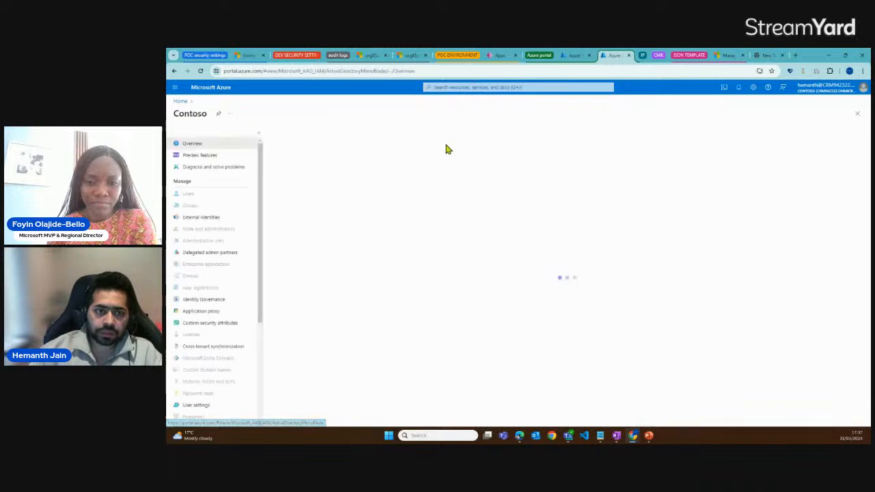
Search the Entra ID users for the administrator's name and open that user's profile
click(187, 194)
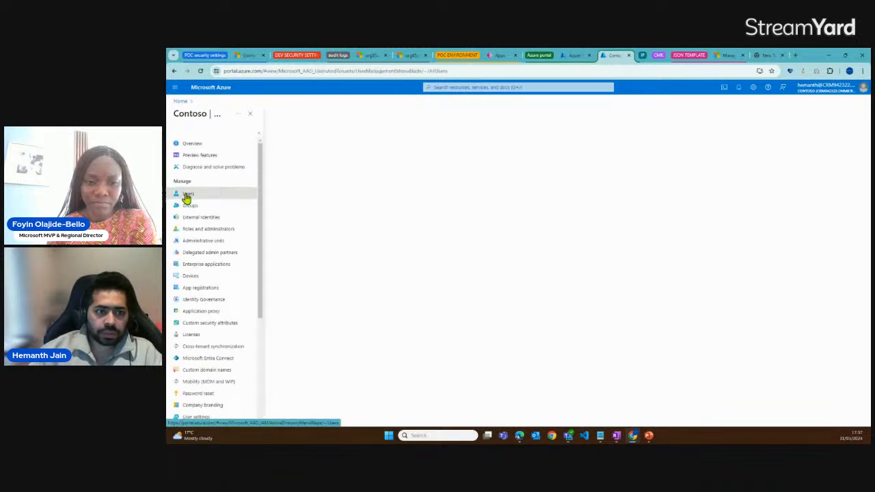
click(317, 162)
text(hemanth)
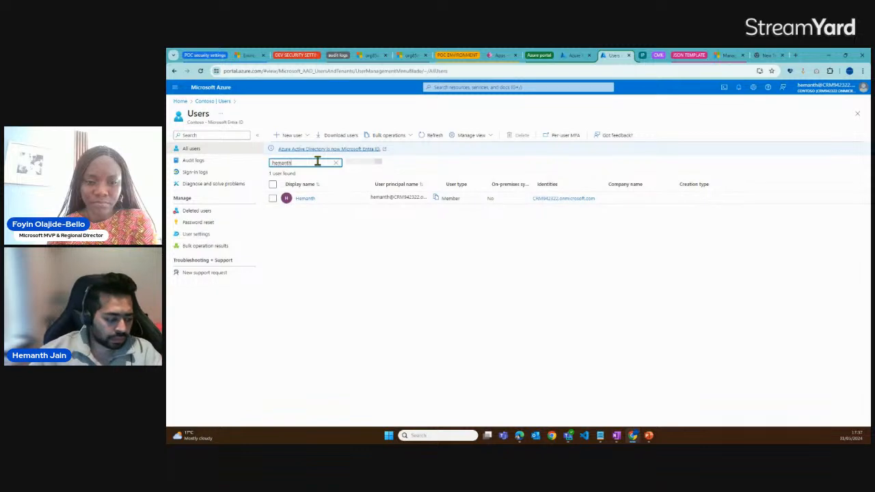
click(305, 199)
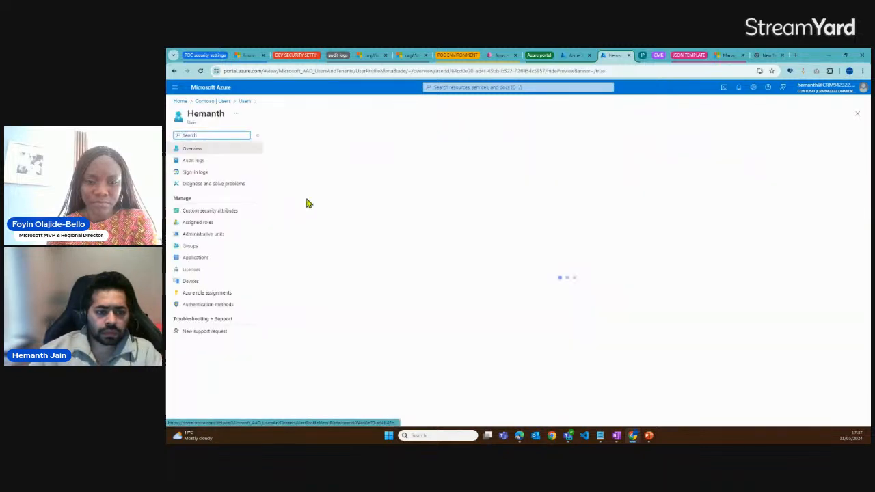
Copy the user's object ID and add it to the Notepad draft on a new line labelled "object ID :"
drag(341, 248, 400, 248)
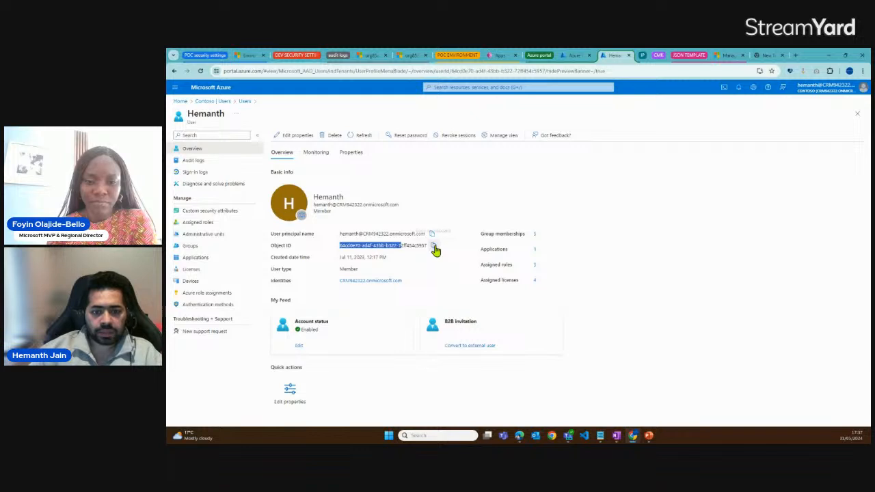
click(434, 246)
key(alt+Tab)
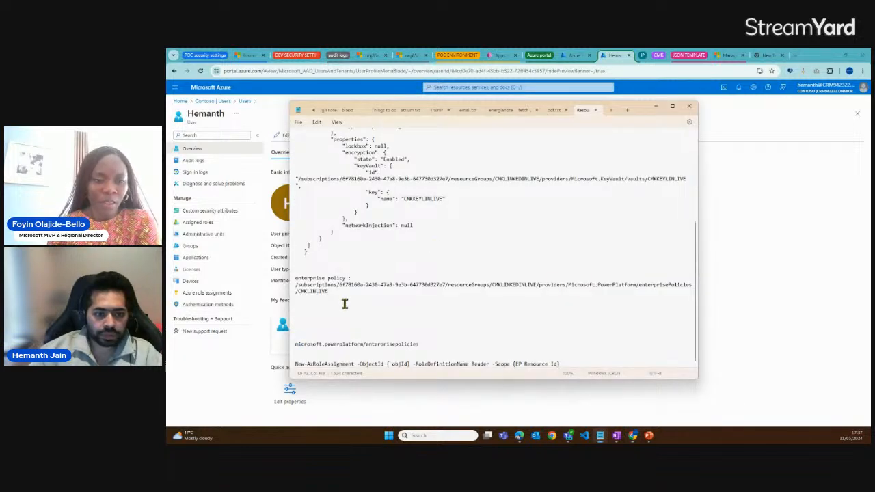
key(Return)
key(Return)
text(object ID :)
key(ctrl+v)
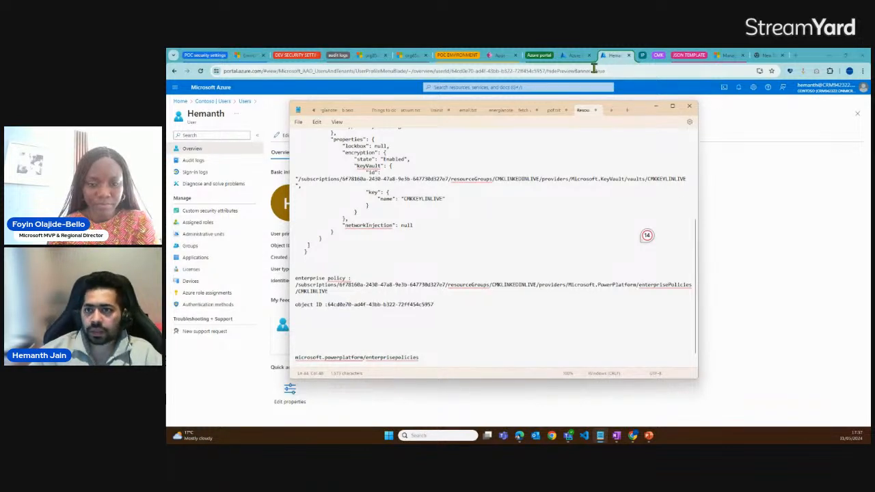
Return to the browser tab with the Cloud Shell session and enlarge the Notepad window over it to show the role assignment command
click(574, 55)
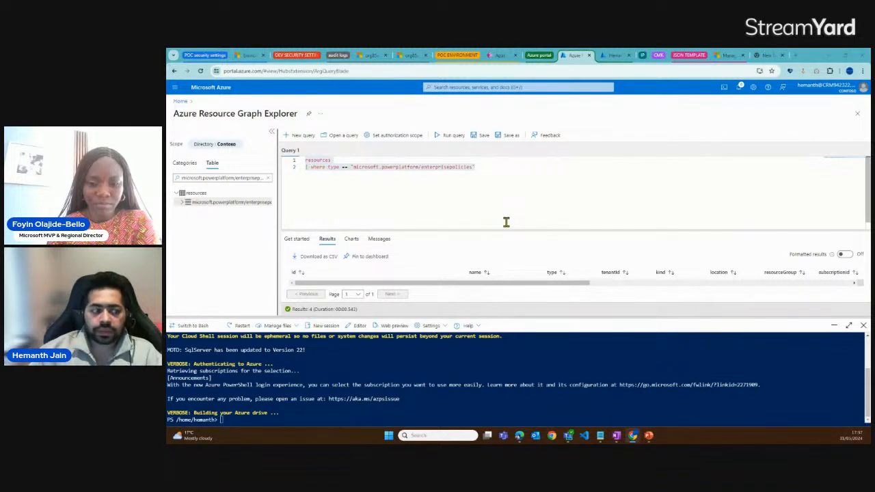
key(alt+Tab)
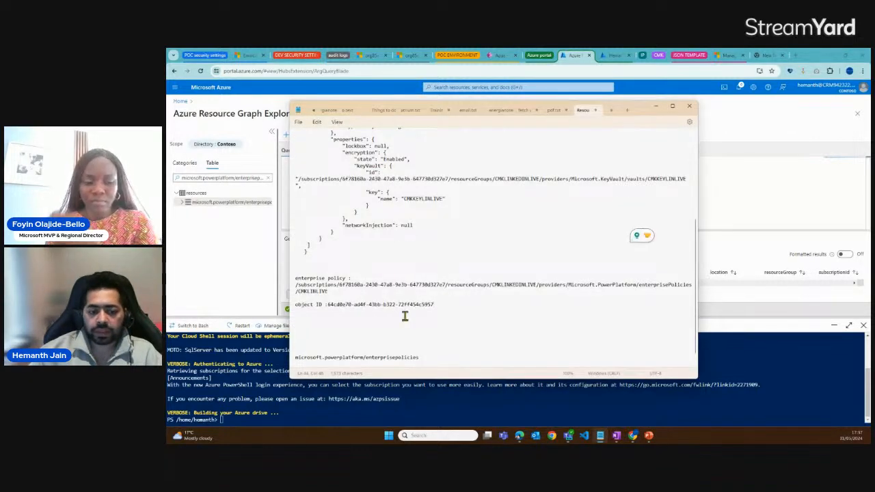
scroll(404, 313, down, 1)
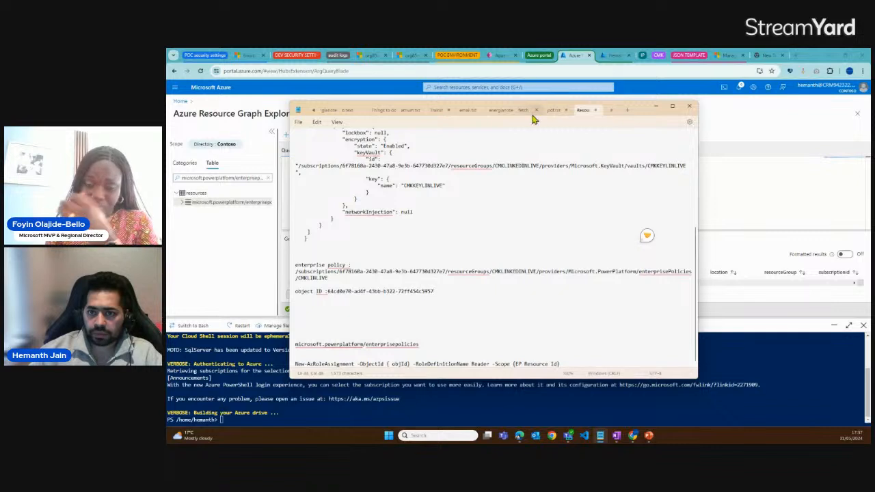
drag(641, 99, 640, 79)
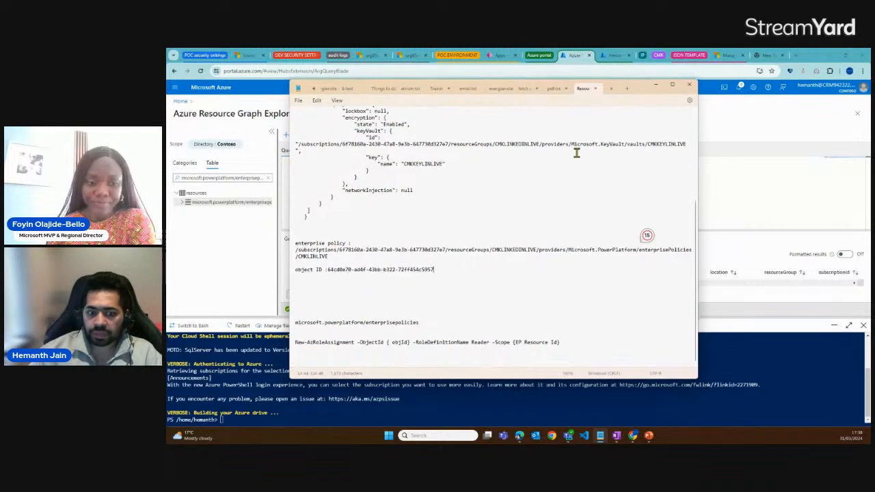
Review the New-AzRoleAssignment command's object ID and scope placeholders and duplicate the command on a new line in Notepad
drag(566, 342, 295, 346)
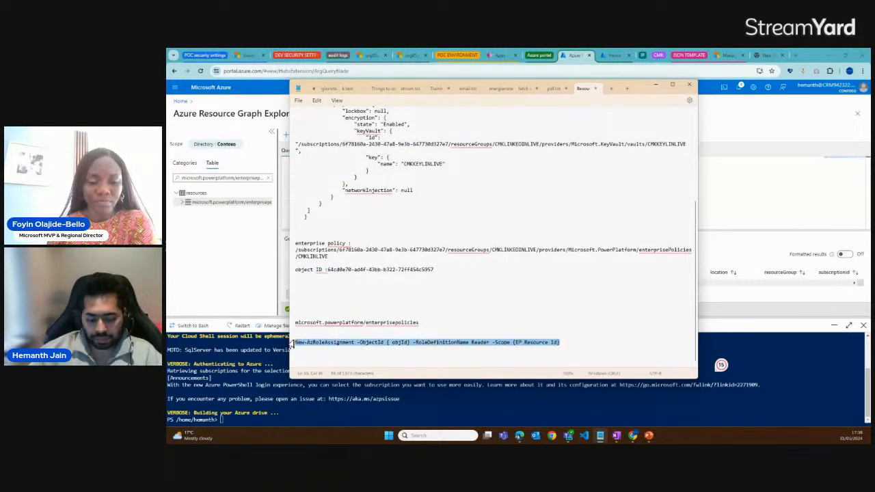
click(334, 354)
drag(360, 344, 408, 348)
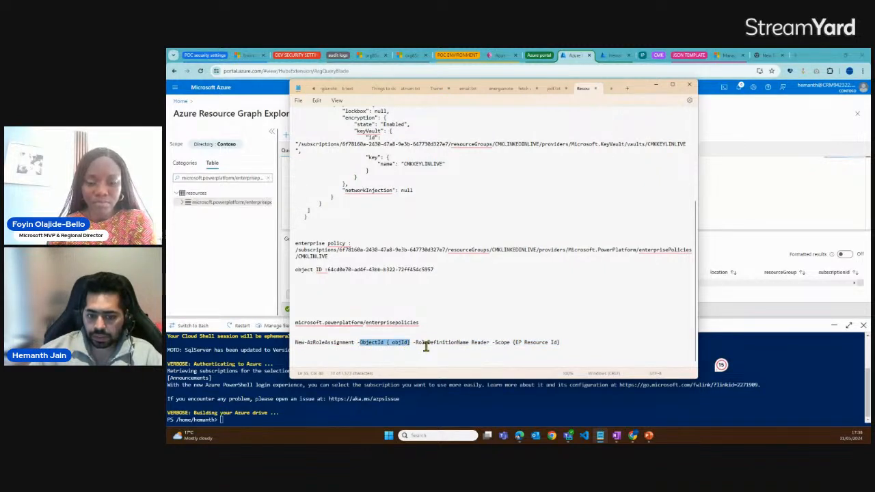
drag(514, 344, 559, 349)
click(559, 345)
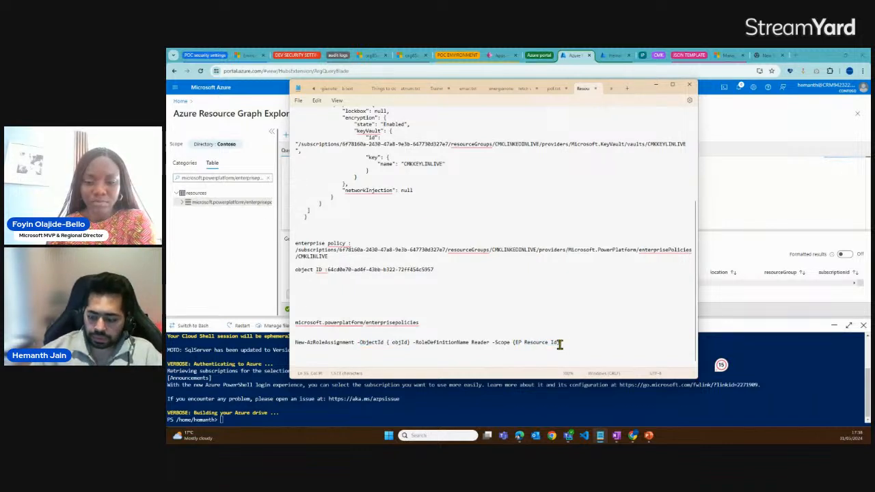
triple_click(559, 345)
key(ctrl+c)
click(560, 345)
key(Return)
key(ctrl+v)
scroll(410, 229, up, 2)
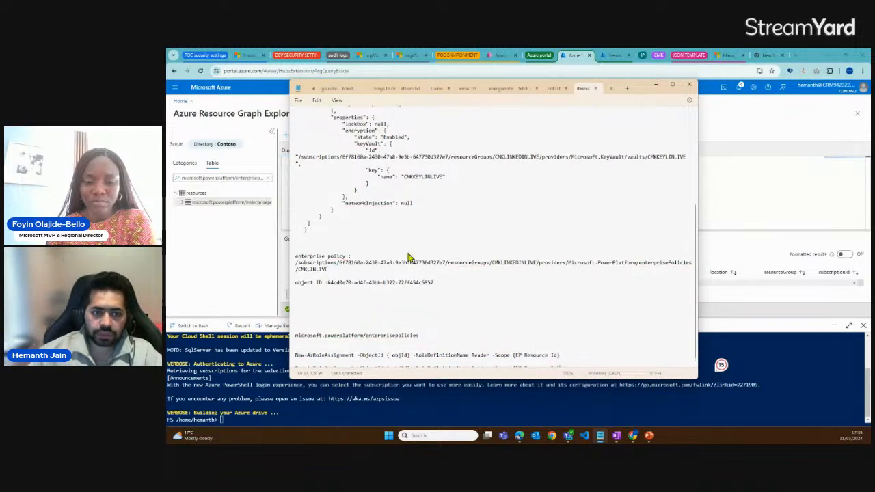
Replace the object ID placeholder in the duplicated New-AzRoleAssignment command with the user's object ID from the notes
scroll(338, 283, down, 1)
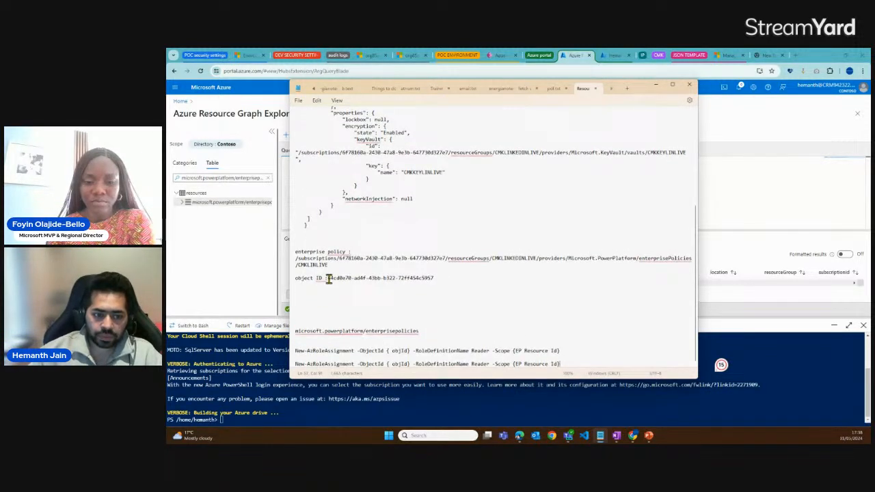
drag(328, 279, 434, 279)
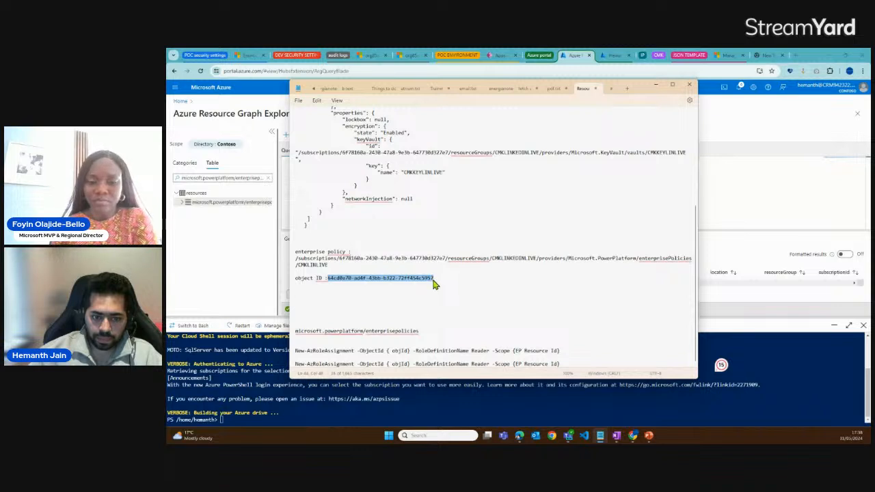
click(389, 363)
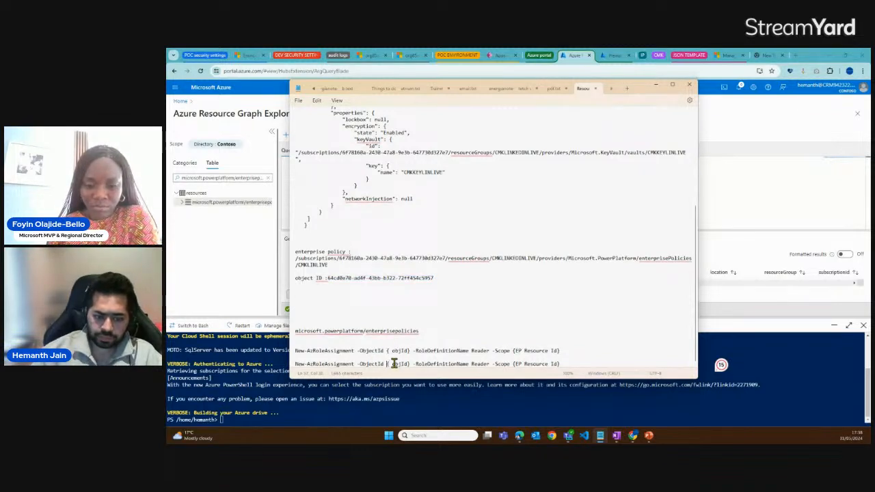
drag(388, 363, 396, 368)
key(ctrl+v)
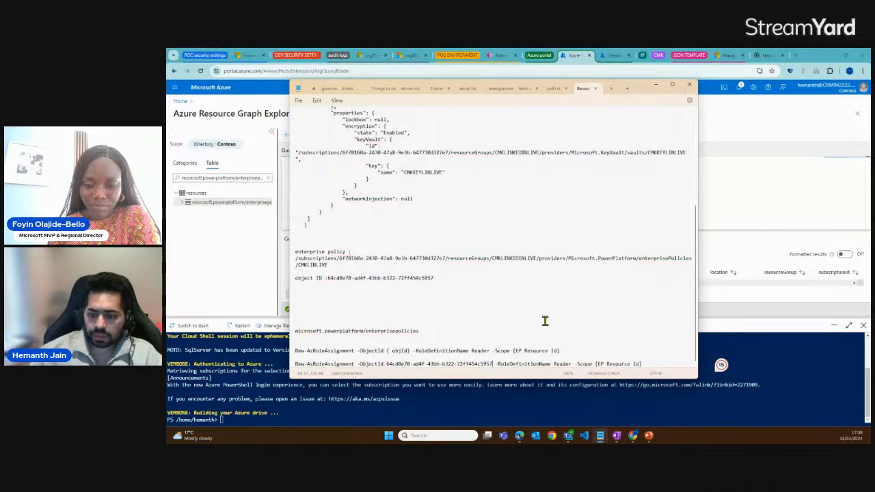
Replace the {EP Resource Id} scope placeholder in the duplicated command with the CMKLINLIVE enterprise policy's resource ID
drag(329, 266, 296, 260)
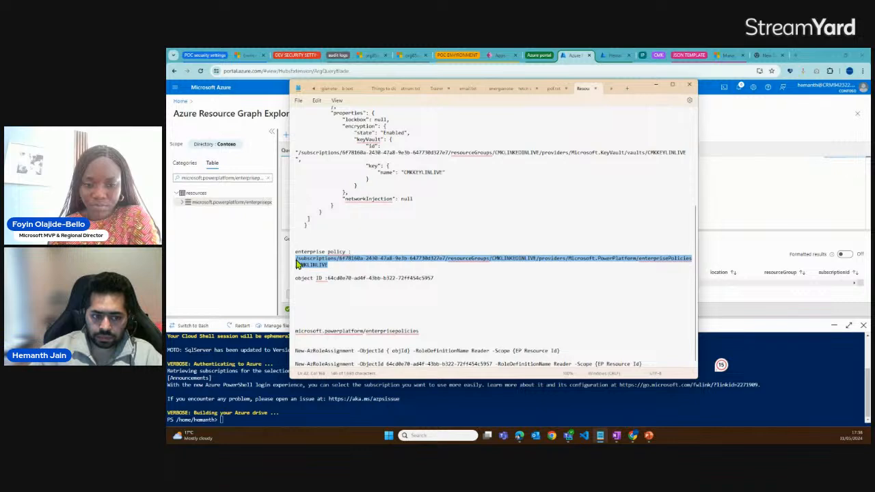
drag(596, 364, 642, 367)
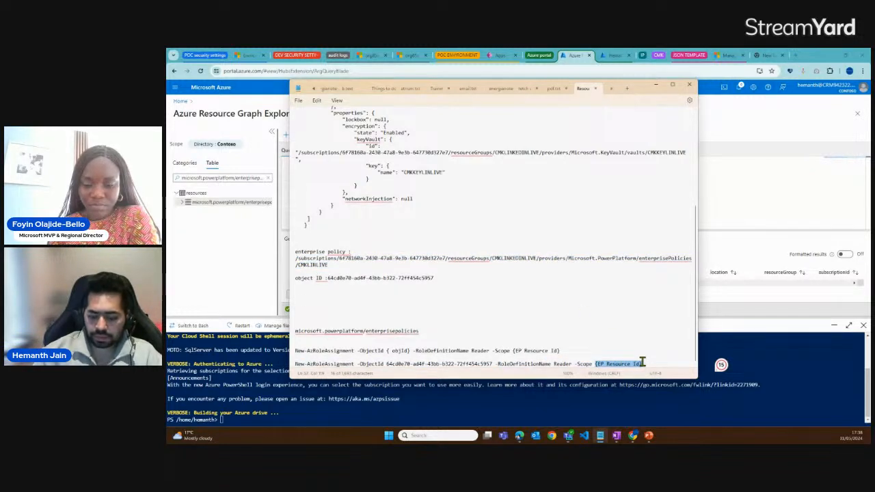
key(BackSpace)
key(ctrl+v)
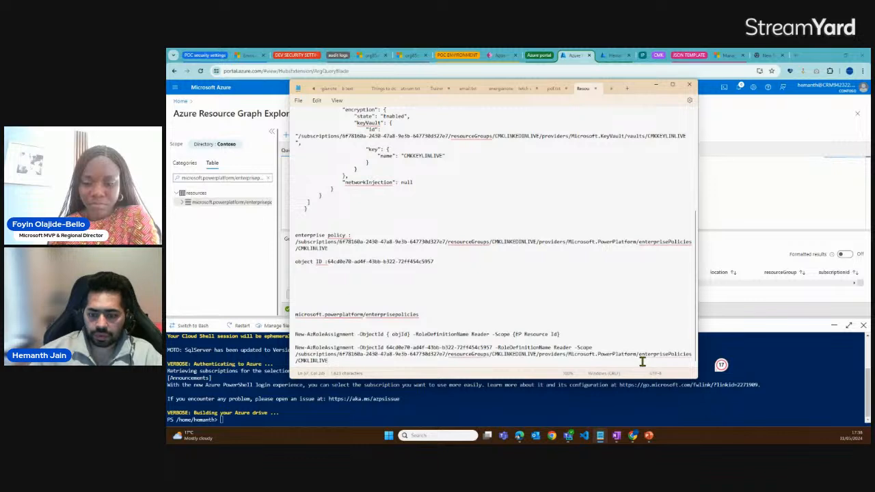
Copy the completed New-AzRoleAssignment command into Cloud Shell and run it to grant the Reader role on the enterprise policy
drag(328, 361, 298, 350)
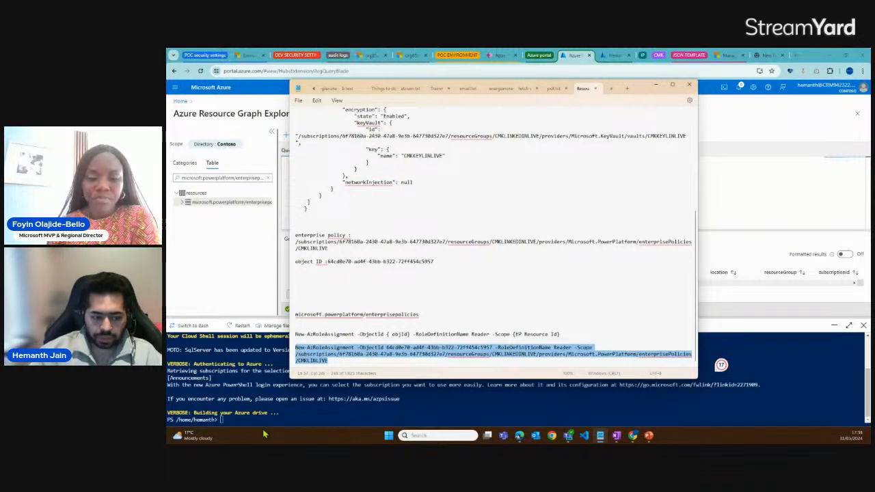
click(260, 420)
key(ctrl+v)
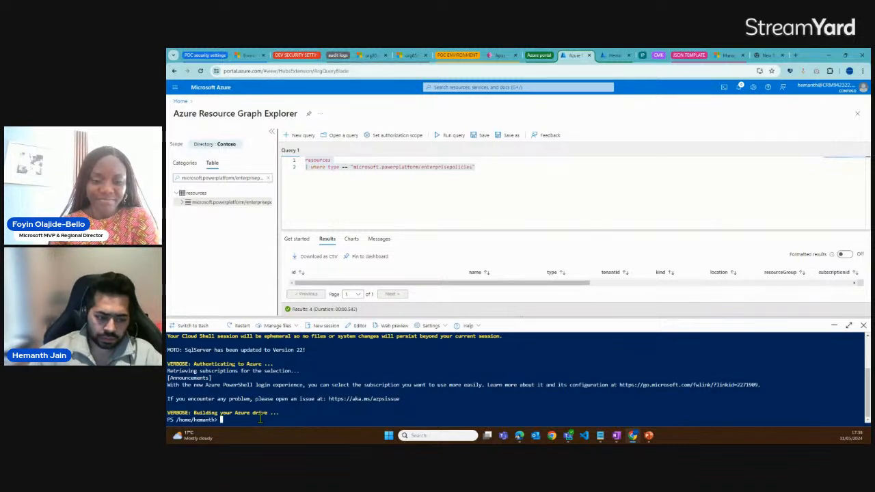
right_click(261, 420)
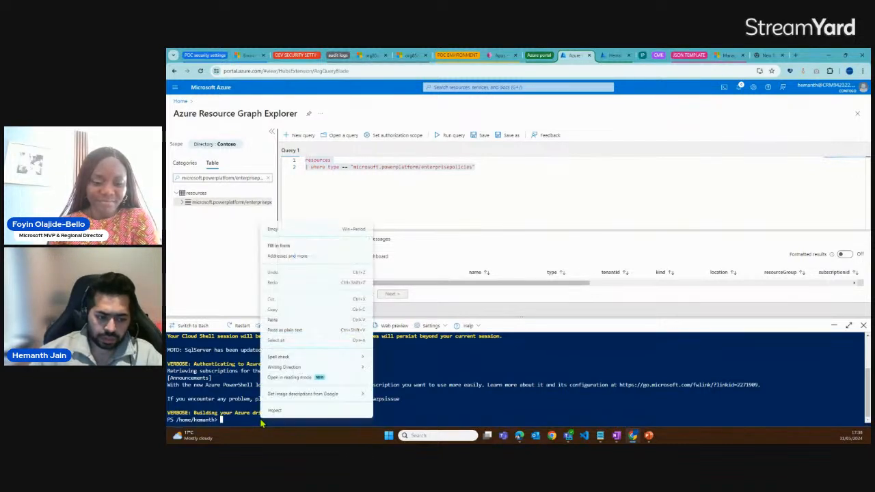
click(275, 326)
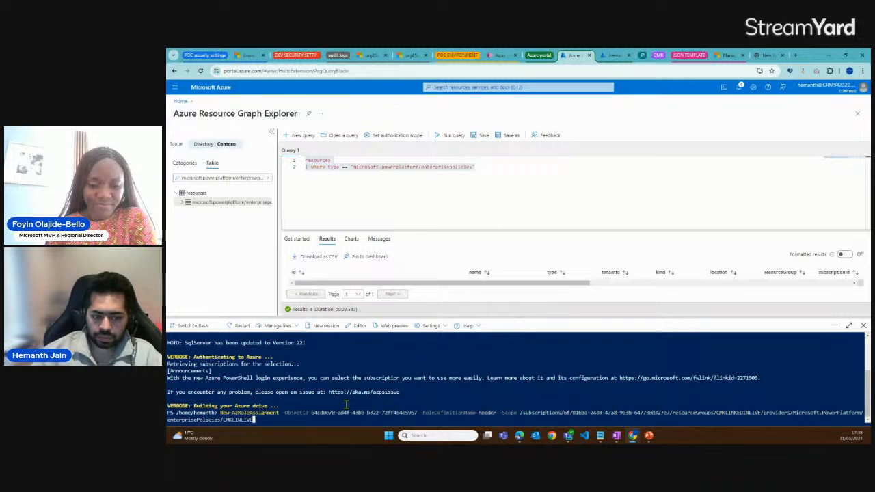
key(Return)
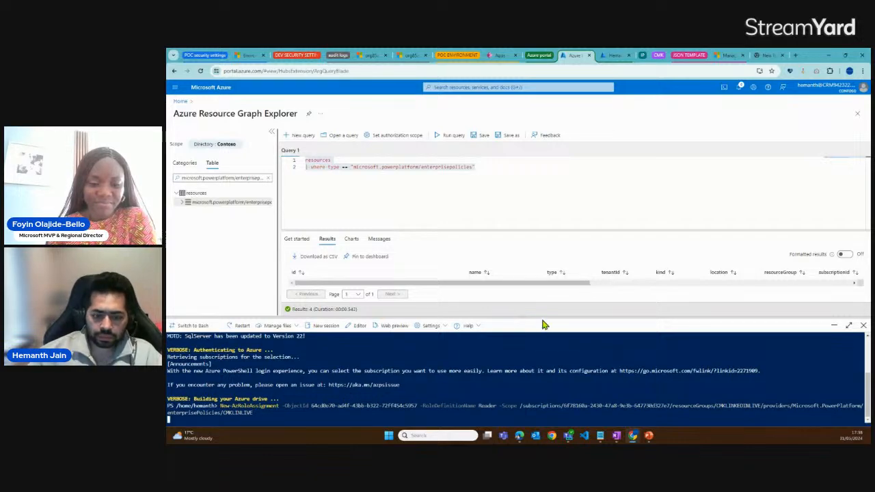
Enlarge the Cloud Shell pane and examine the role assignment output, including the role definition name
drag(543, 319, 537, 236)
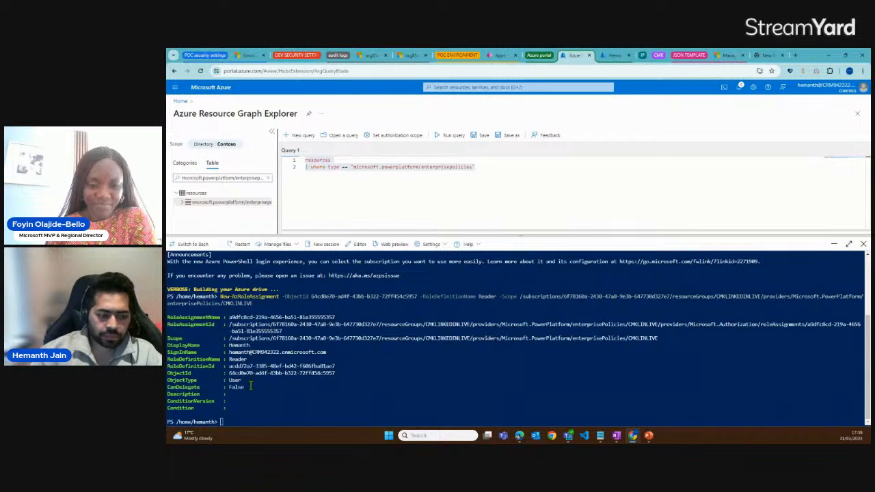
drag(250, 387, 230, 317)
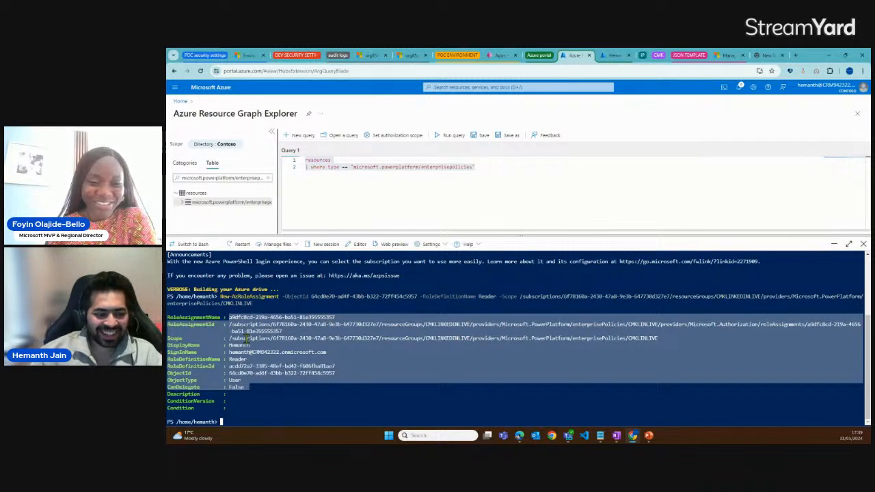
click(250, 359)
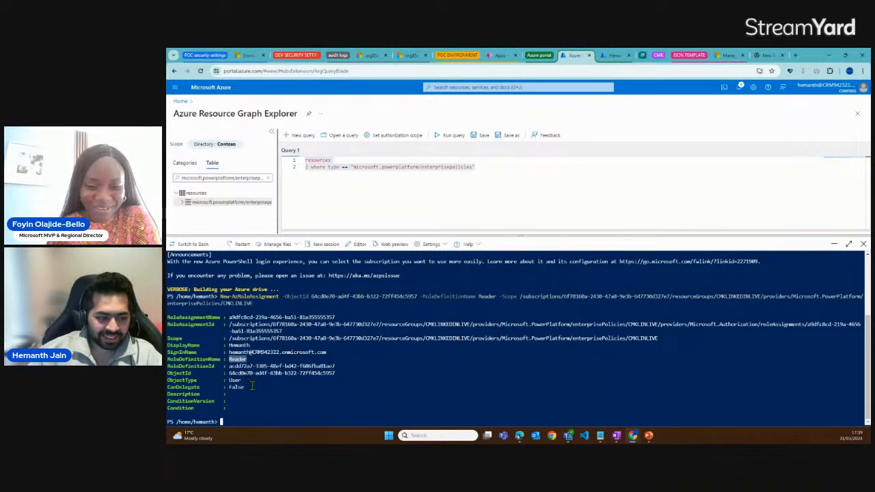
drag(251, 388, 231, 318)
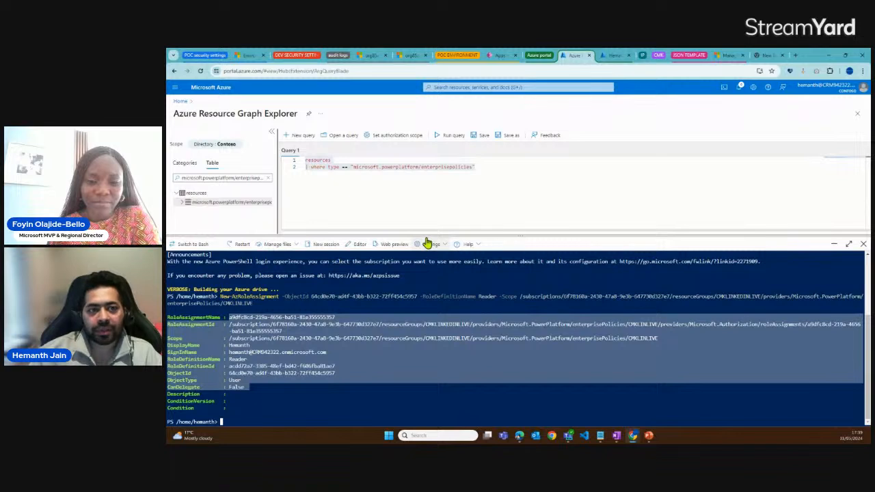
Switch to the Power Platform admin center and open the CMKLINLIVE enterprise policy for editing
click(250, 56)
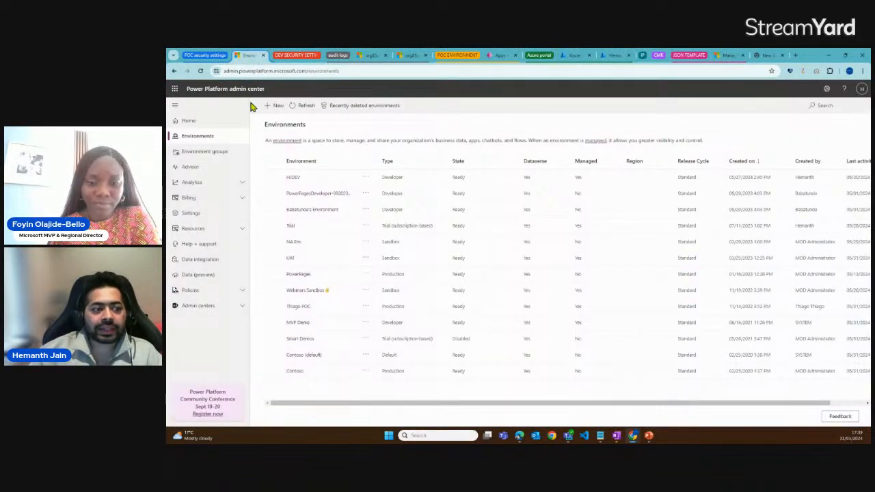
click(199, 292)
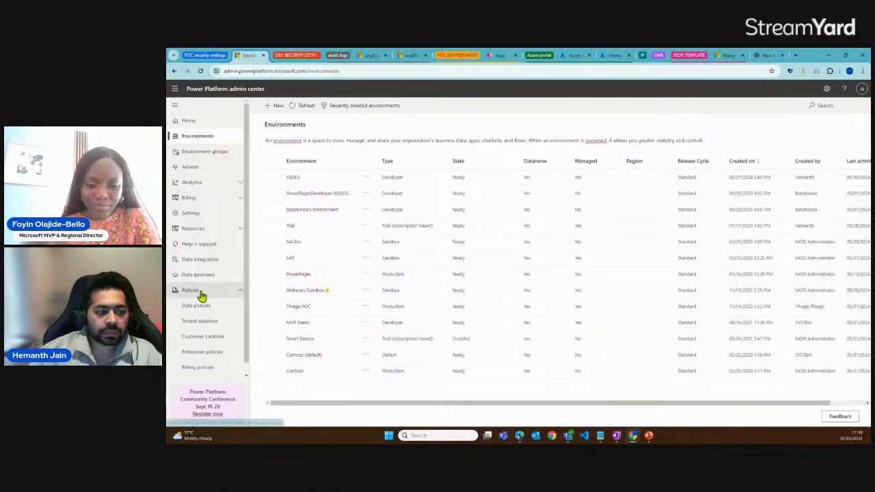
click(203, 353)
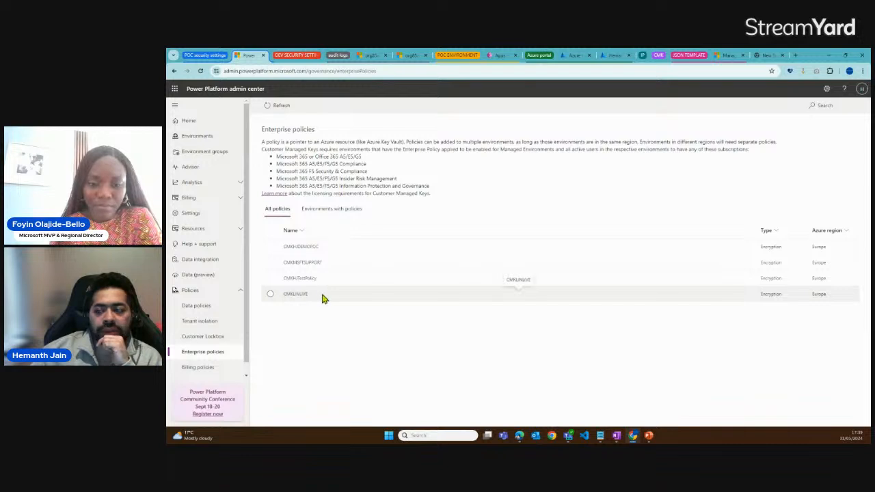
drag(311, 295, 286, 301)
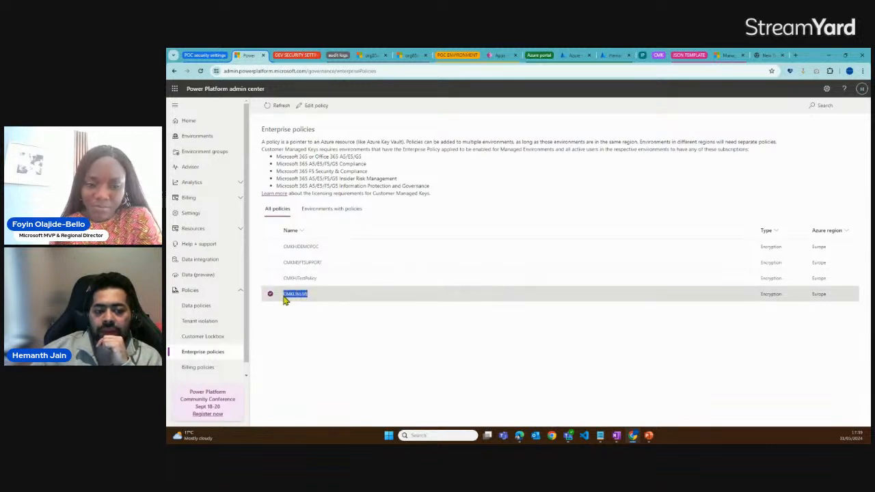
click(316, 107)
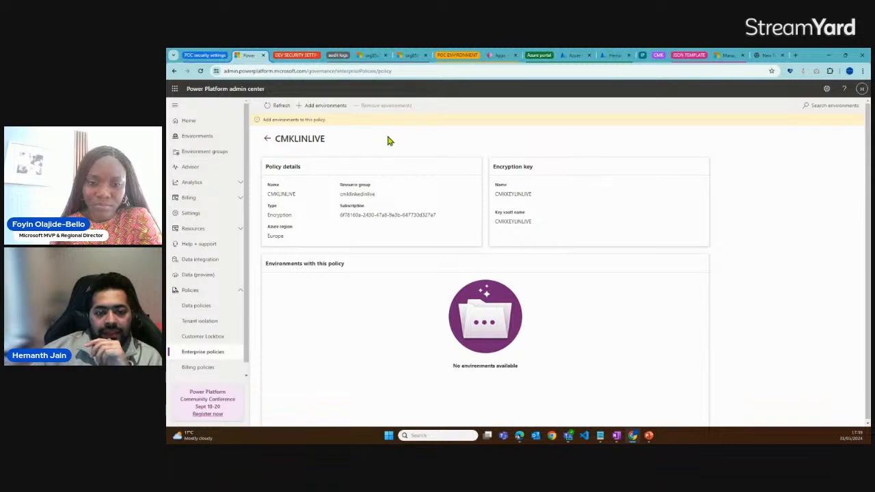
Check the policy's Azure region, start adding environments, and compare the region and encryption status of the listed environments
drag(285, 239, 269, 237)
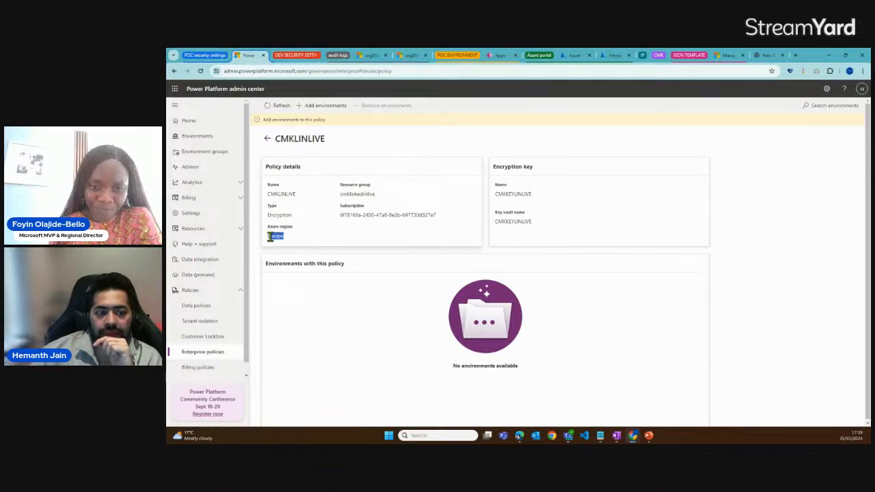
click(323, 110)
click(689, 191)
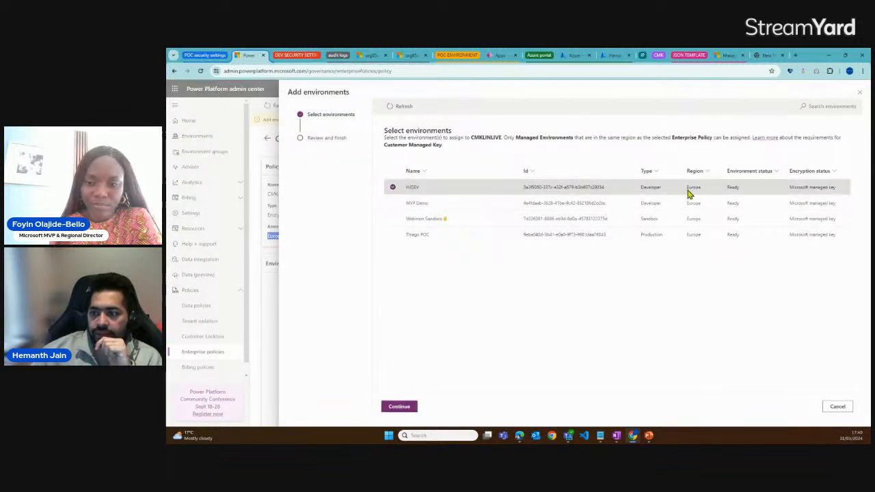
click(690, 195)
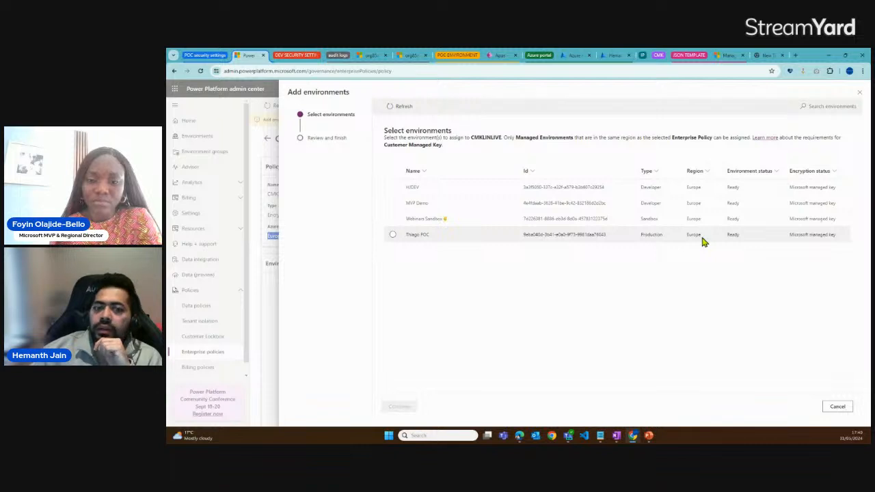
click(839, 192)
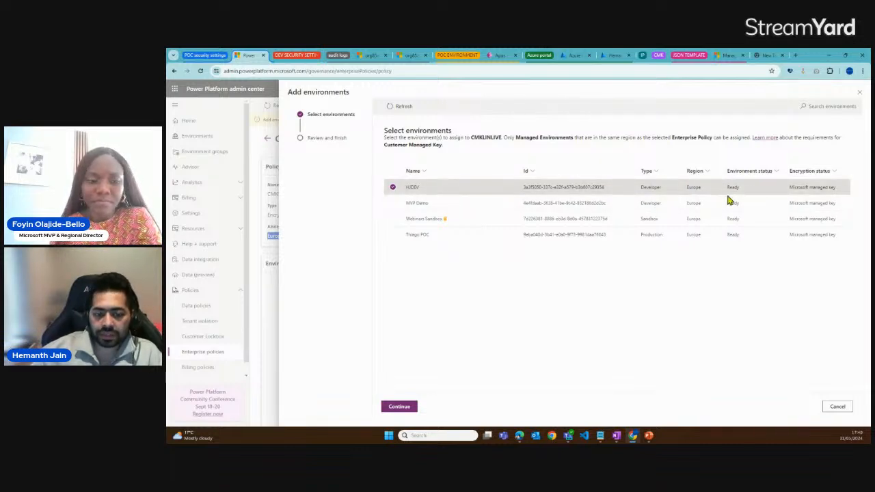
click(394, 189)
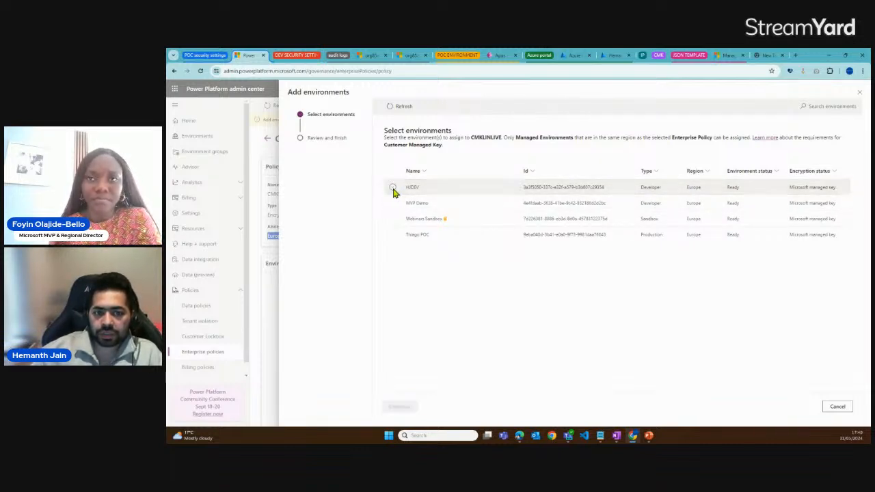
Select the Production-type POC environment for the CMKLINLIVE policy, submit the addition for saving, and review the confirmation notice
click(394, 236)
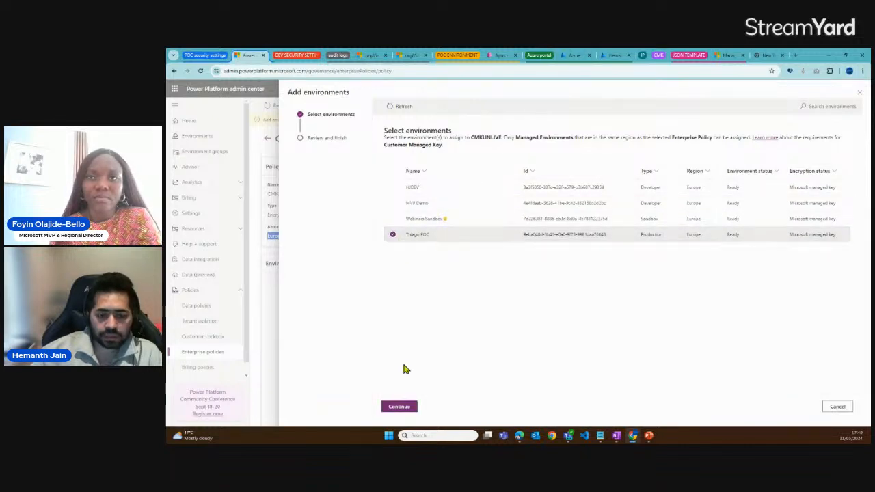
click(399, 407)
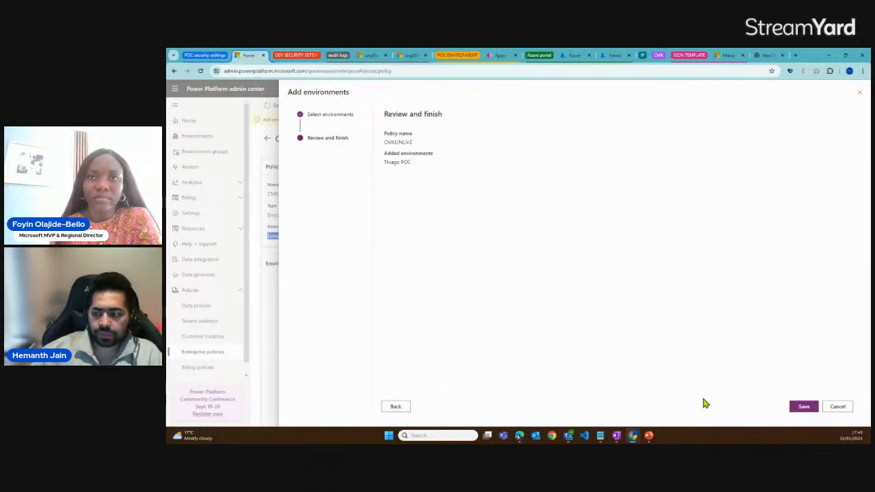
click(805, 408)
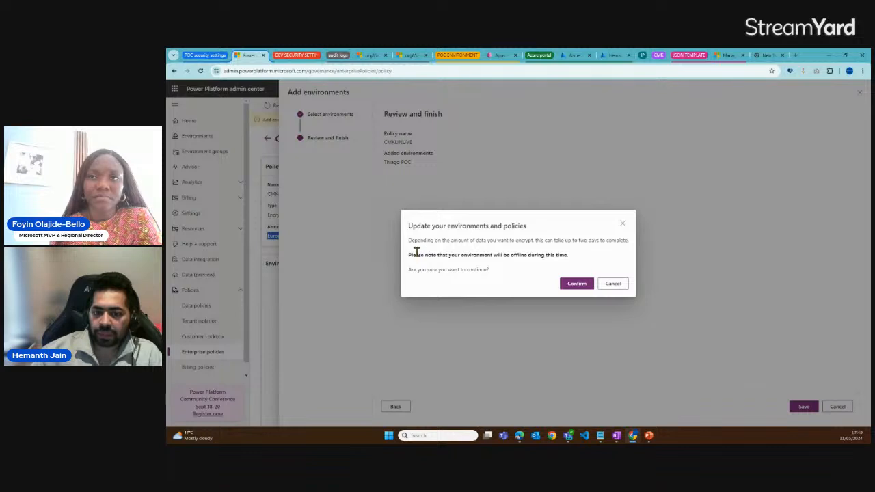
drag(413, 254, 586, 253)
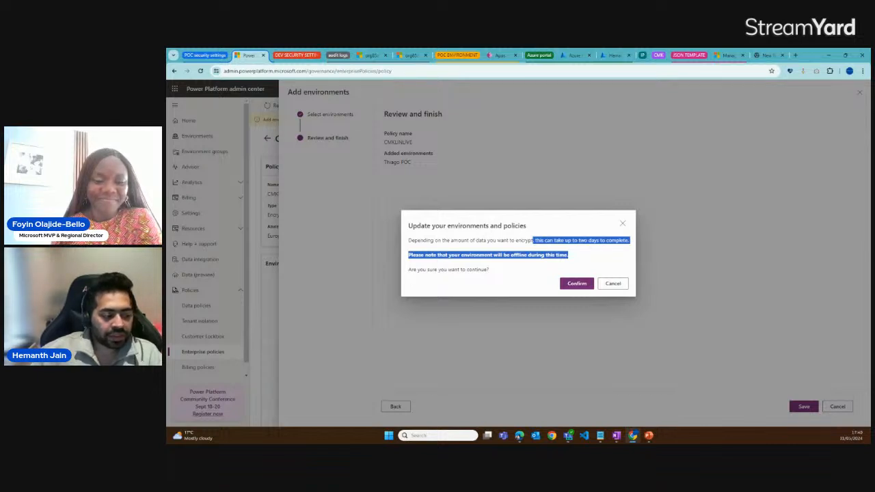
Switch to the PowerPoint deck, view the slide on creating and applying CMK, and go back to the DEMO slide
key(alt+Tab)
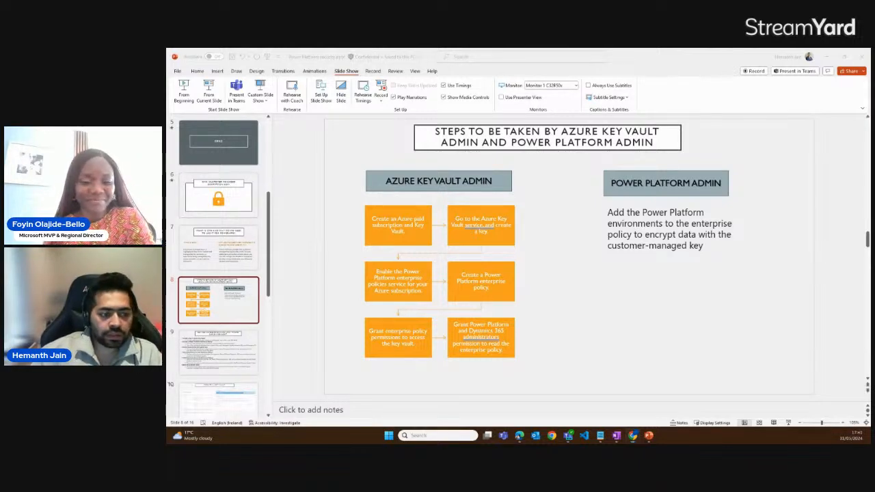
click(244, 365)
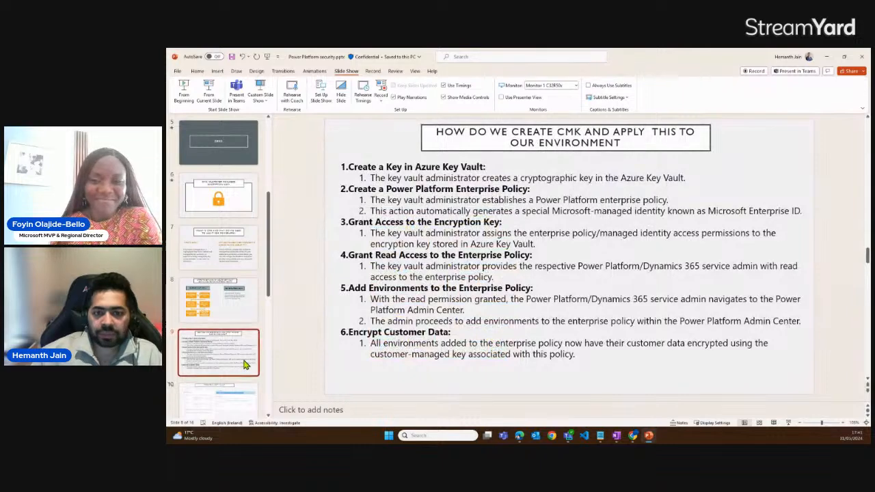
scroll(244, 364, down, 1)
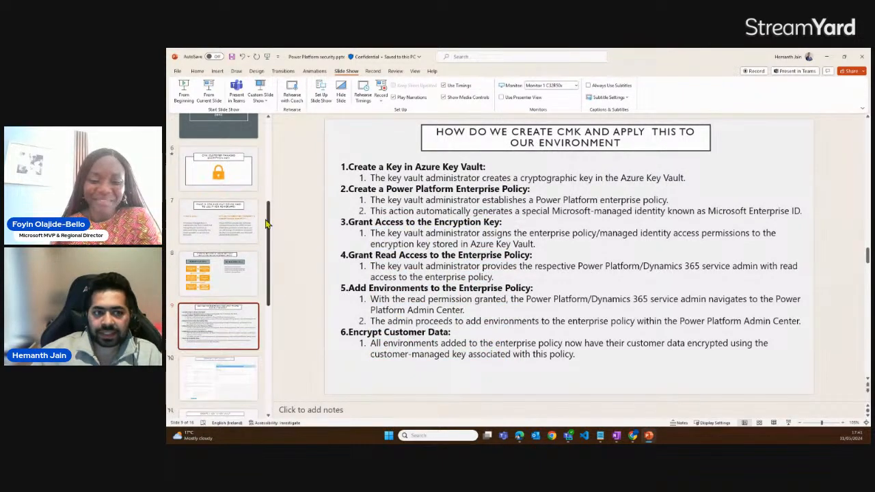
scroll(228, 236, up, 5)
click(226, 245)
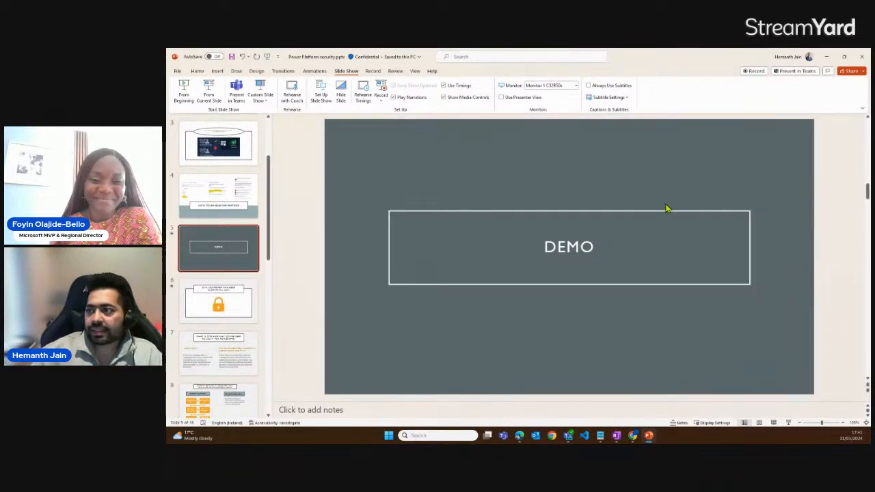